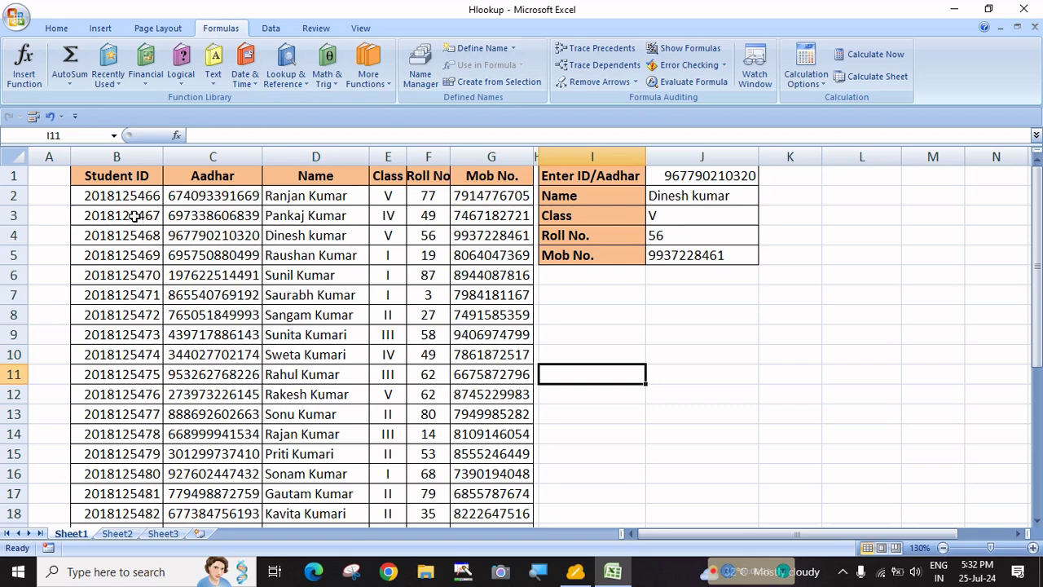
Step: Copy the student table B1:G14 from Sheet1 and paste it into Sheet2 starting at cell B2
left_click(130, 181)
left_click_drag(130, 181, 498, 433)
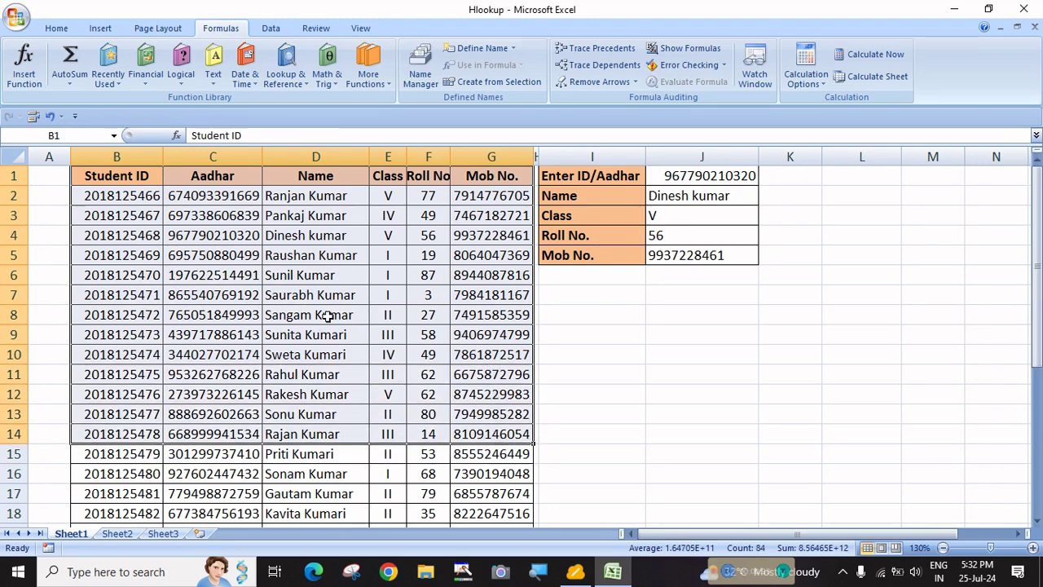
right_click(270, 186)
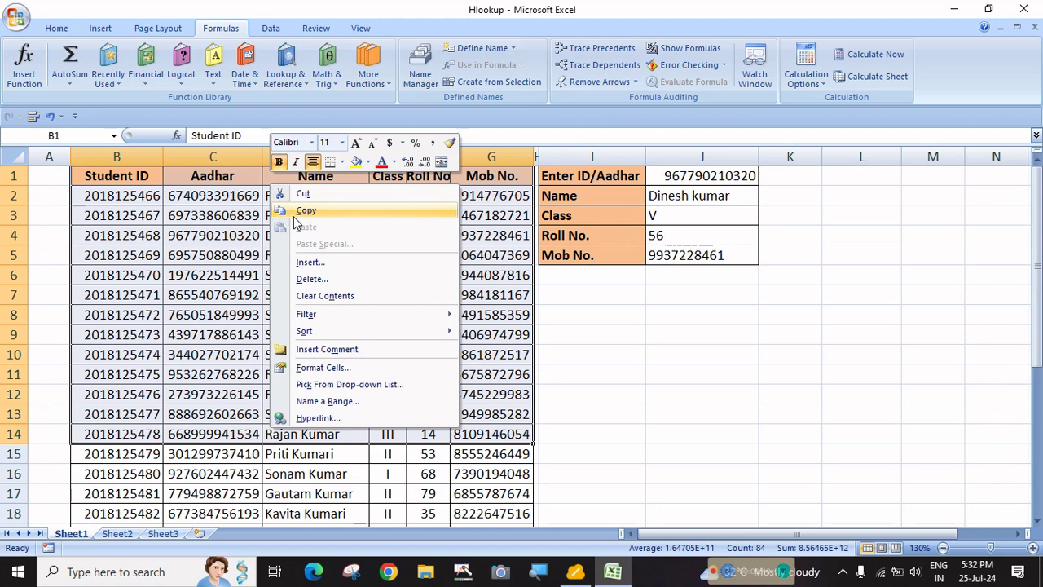
left_click(304, 210)
left_click(117, 534)
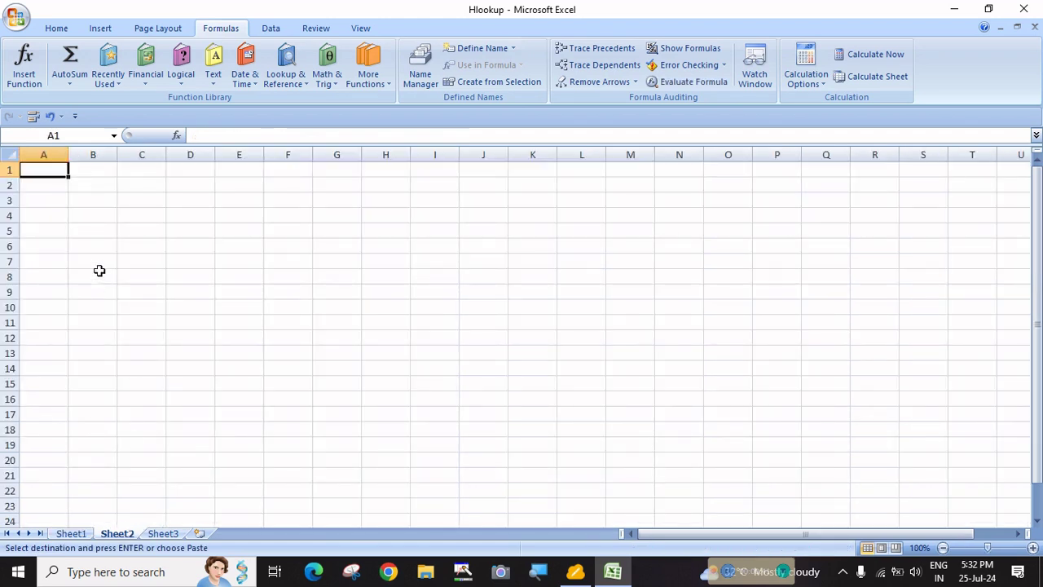
right_click(86, 184)
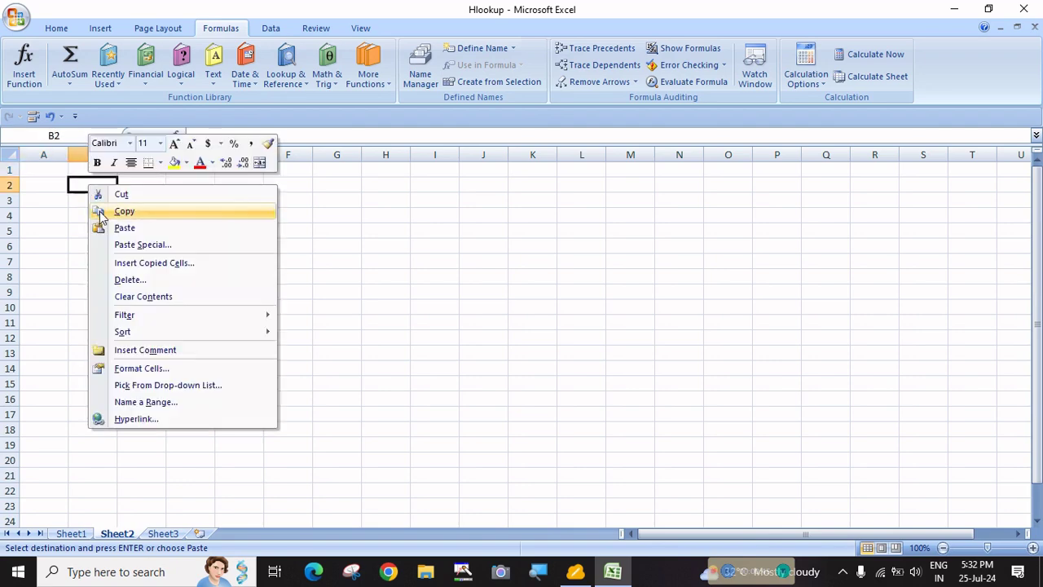
left_click(118, 229)
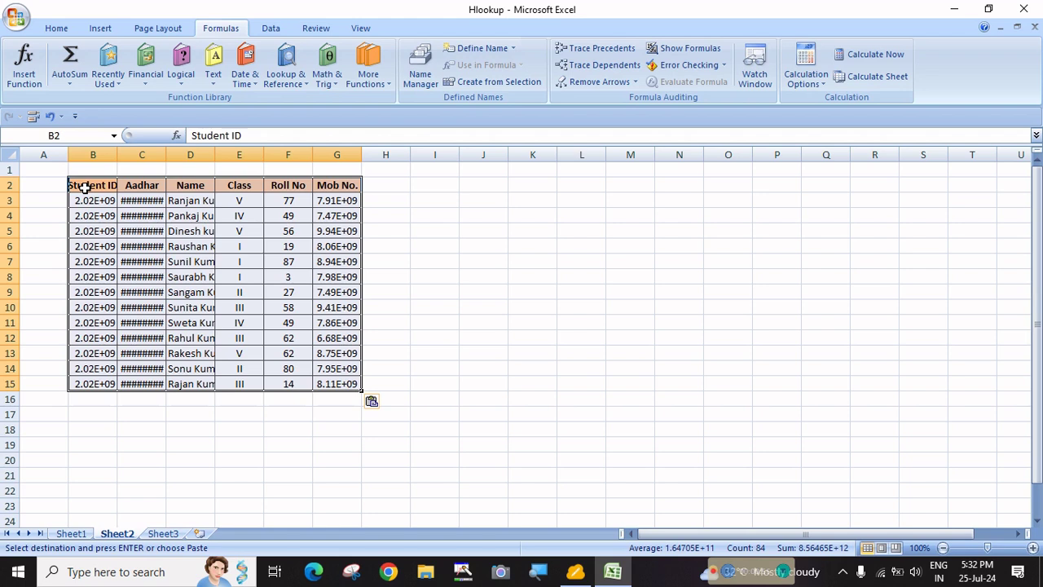
Step: Clear the contents and all formatting of the pasted range B2:G15 on Sheet2
key("Delete")
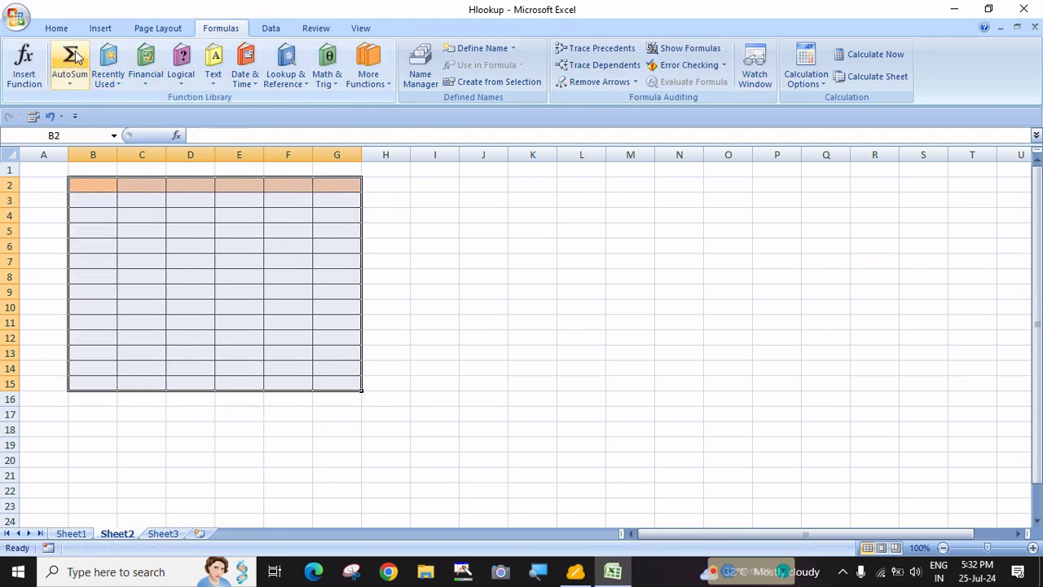
left_click(56, 28)
left_click(846, 82)
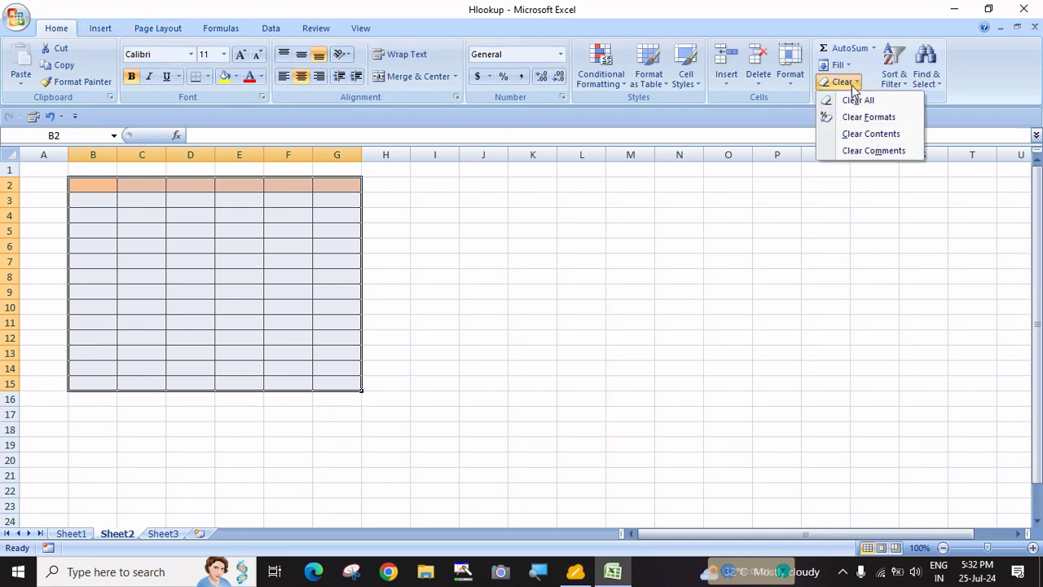
left_click(854, 115)
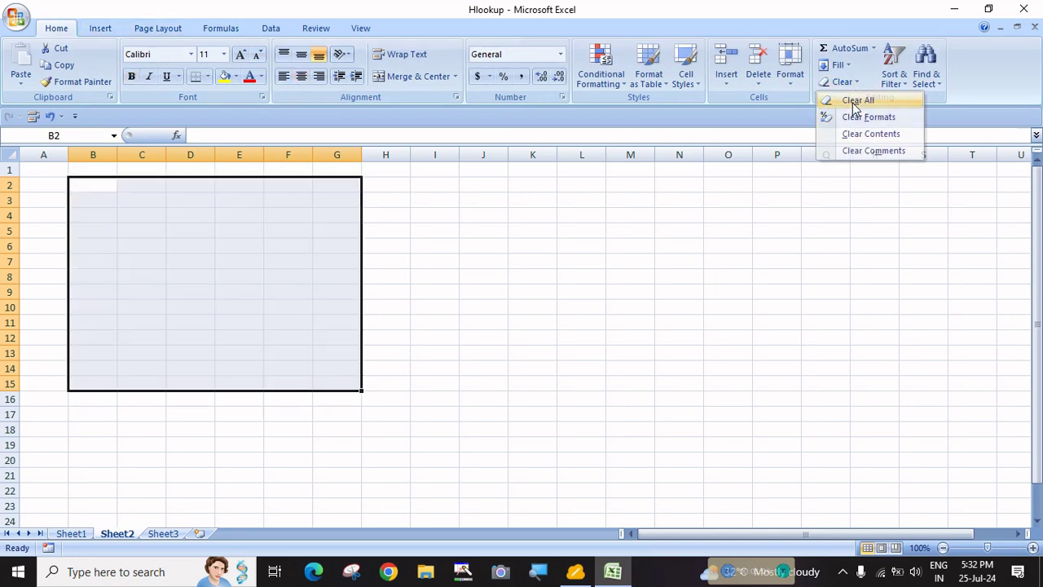
left_click(350, 304)
Step: Copy the student table B1:G14 from Sheet1 and paste it transposed into Sheet2 starting at cell B2
left_click(72, 534)
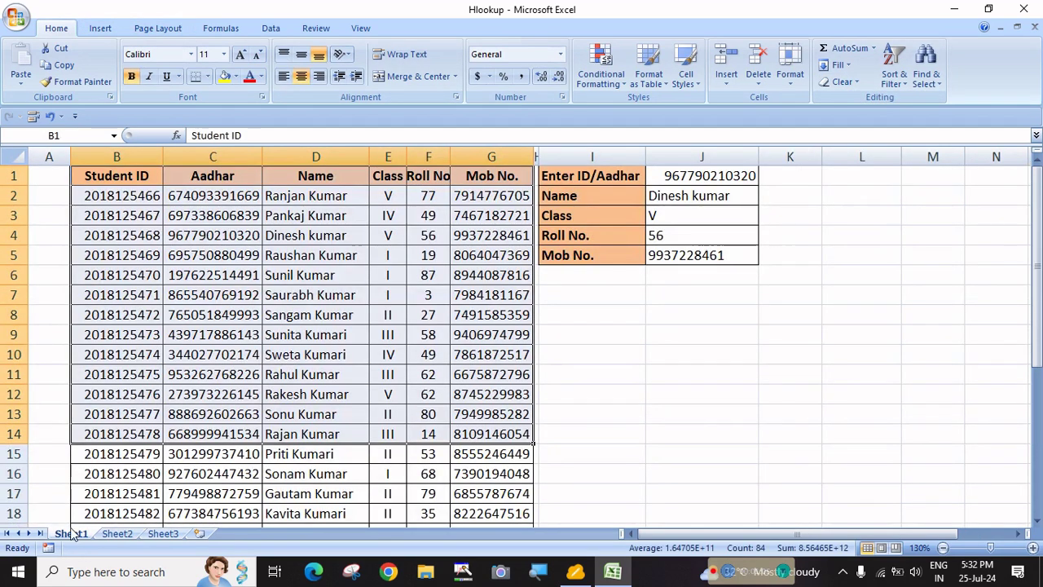
right_click(217, 241)
left_click(239, 272)
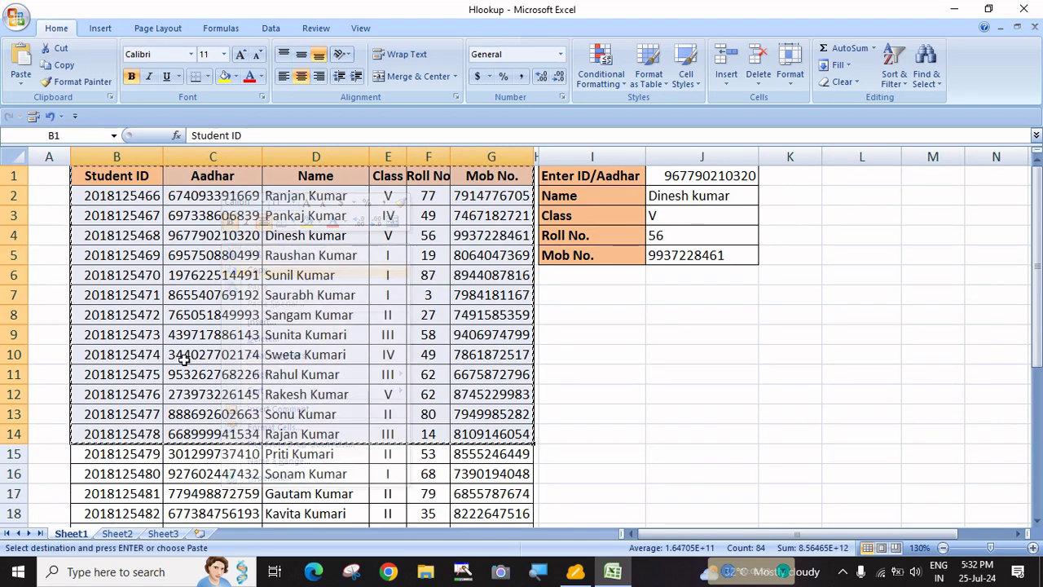
left_click(120, 534)
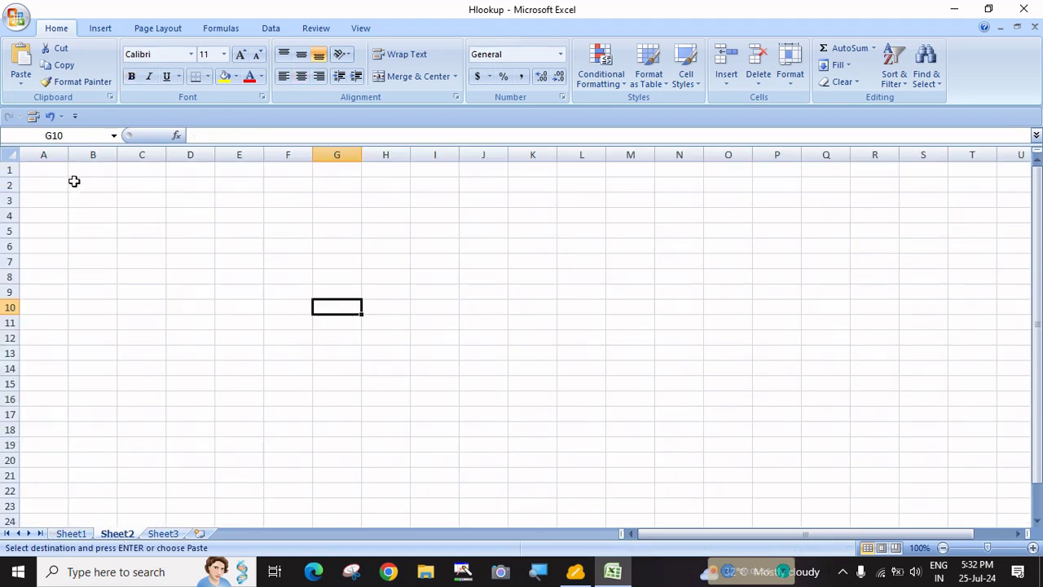
left_click(75, 180)
right_click(75, 181)
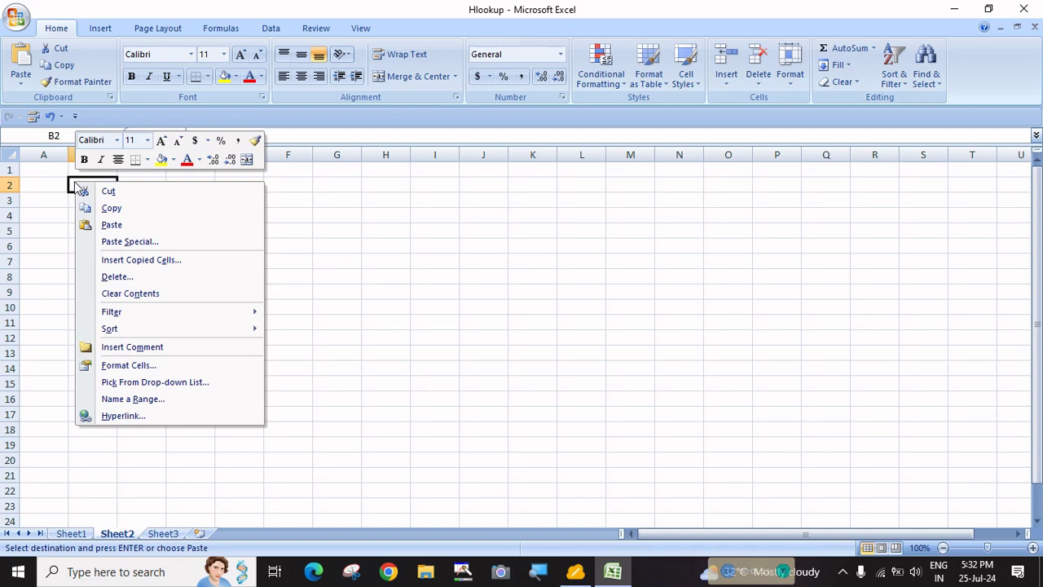
left_click(112, 243)
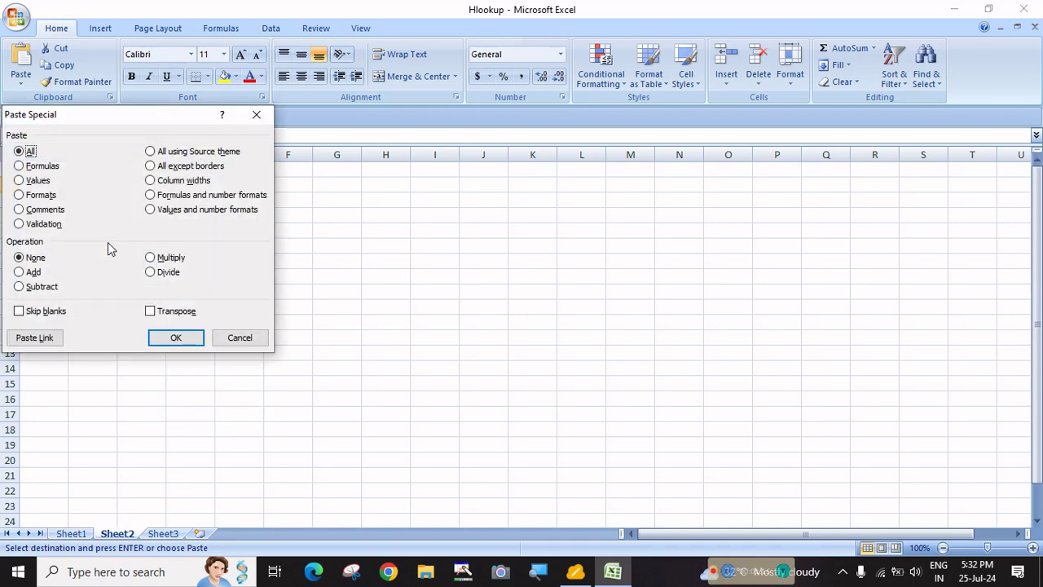
left_click(150, 310)
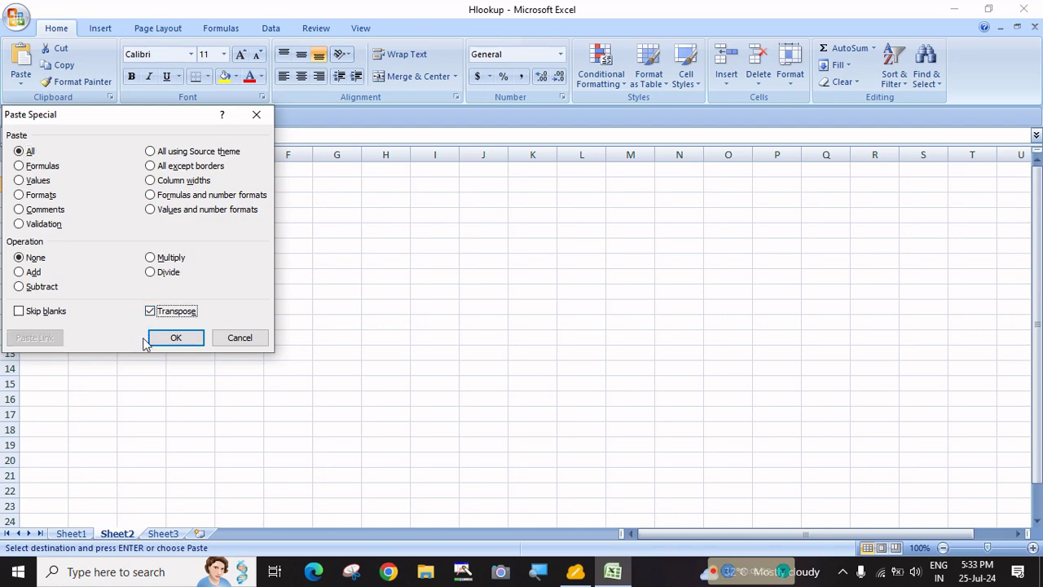
left_click(175, 337)
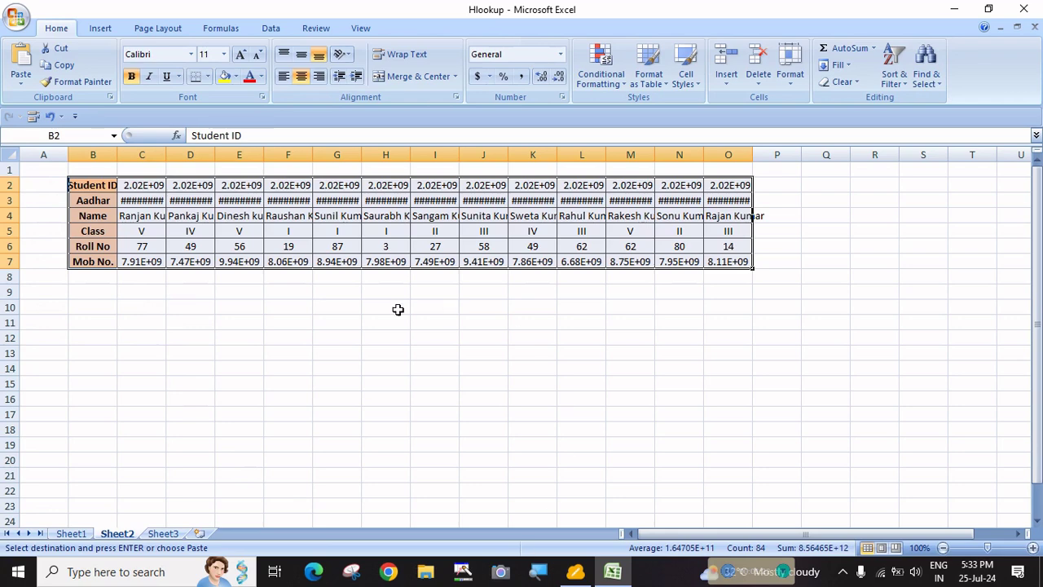
Step: Widen column B on Sheet2 slightly to fit its labels and autofit column C to its contents
left_click(200, 368)
left_click_drag(116, 154, 123, 154)
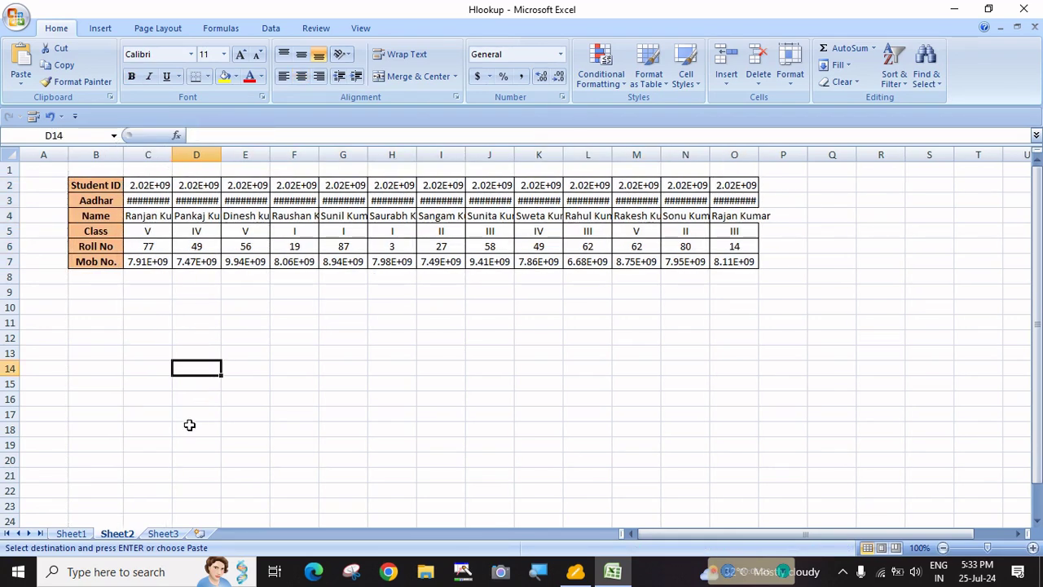
left_click(71, 534)
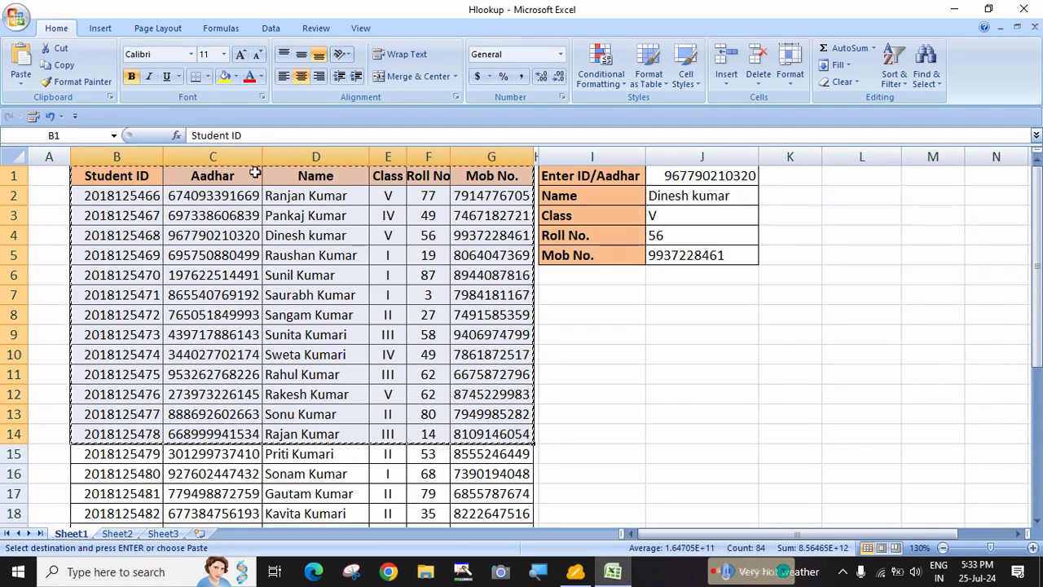
left_click(117, 533)
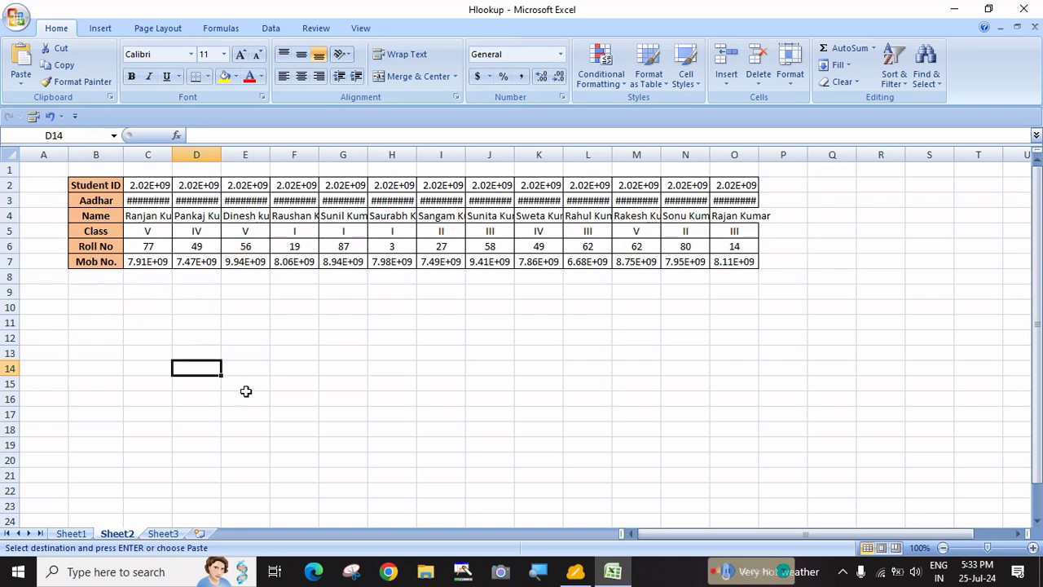
double_click(171, 155)
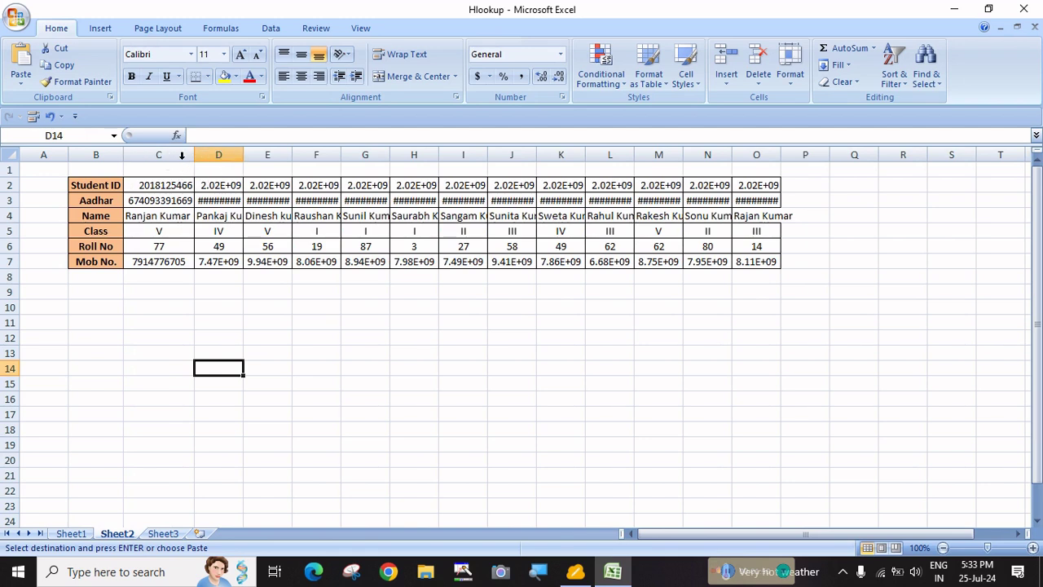
Step: Give columns C to O one uniform width that fits the full numbers and names, and centre their contents horizontally
left_click_drag(208, 155, 363, 154)
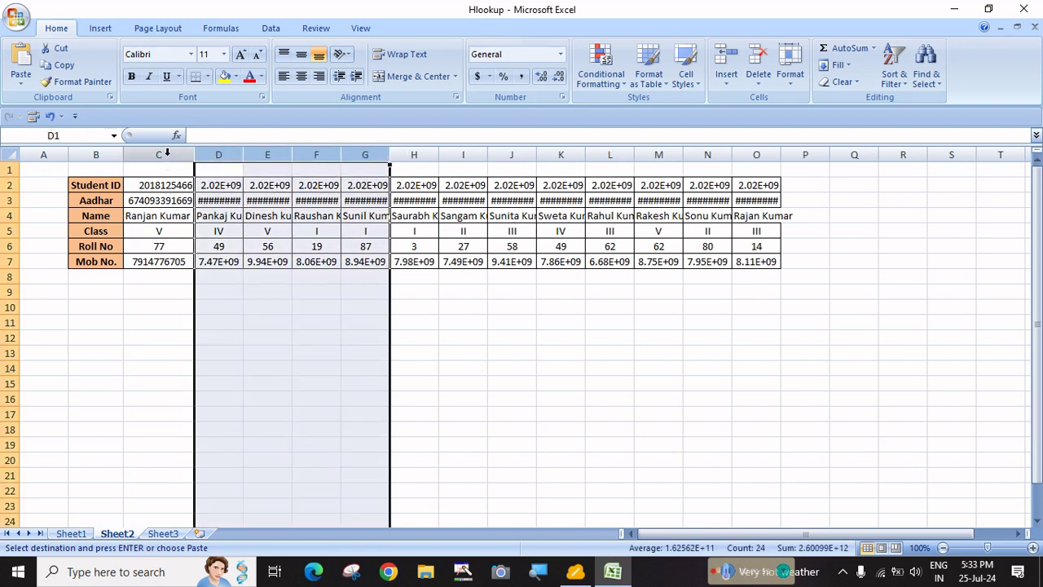
left_click_drag(167, 154, 742, 152)
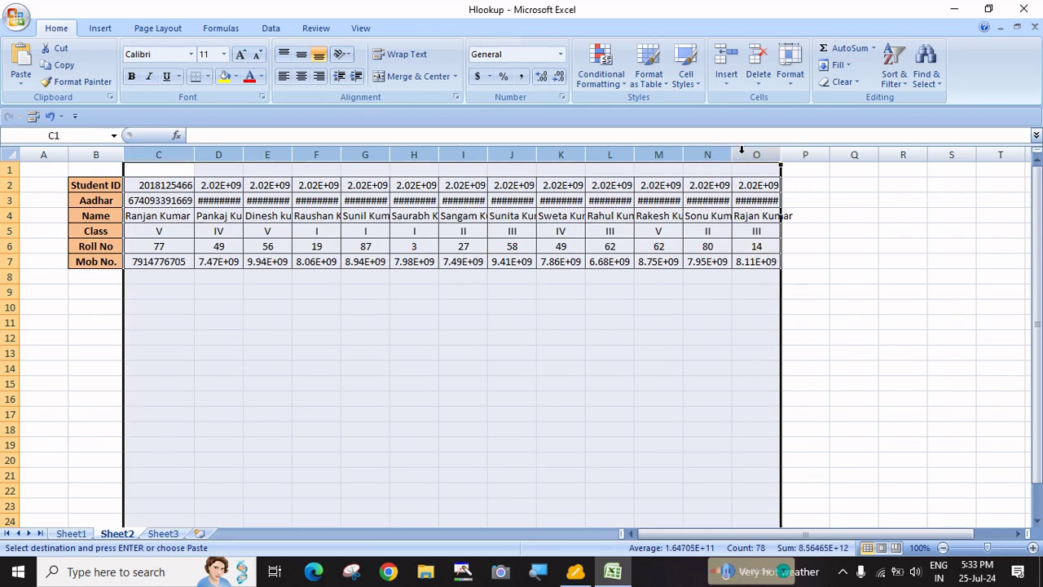
right_click(609, 161)
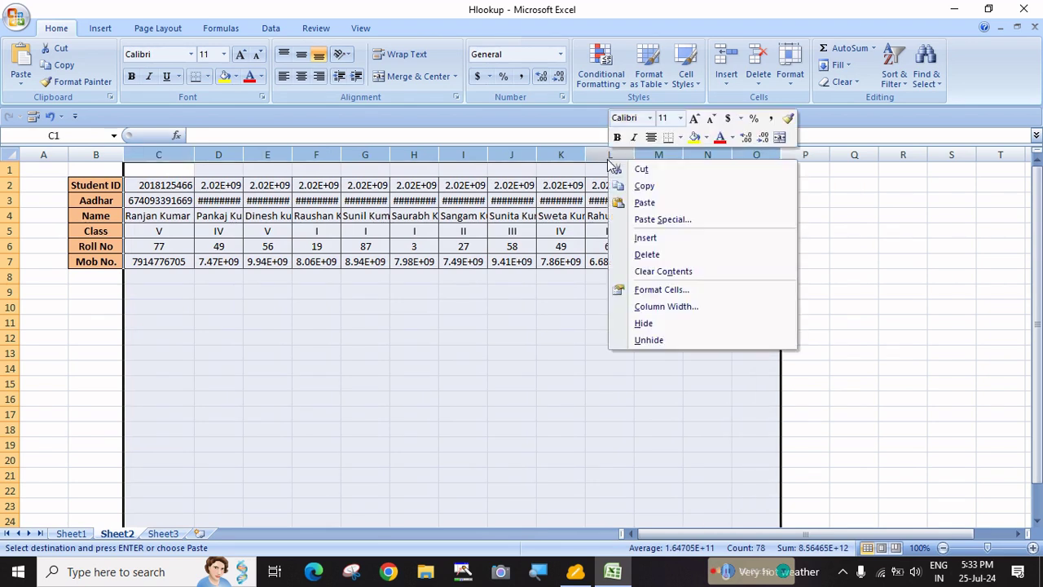
left_click(643, 308)
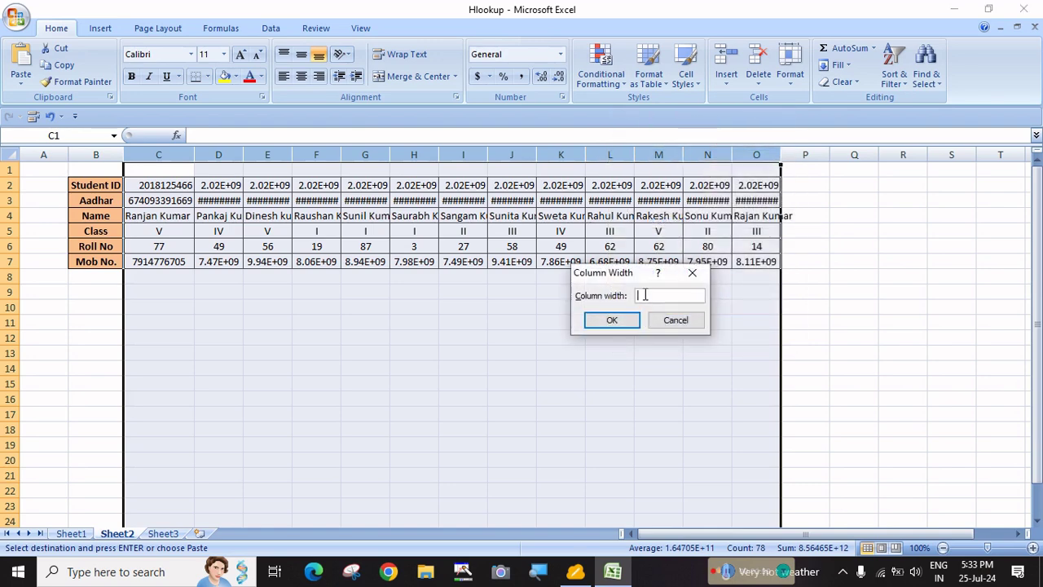
key("Return")
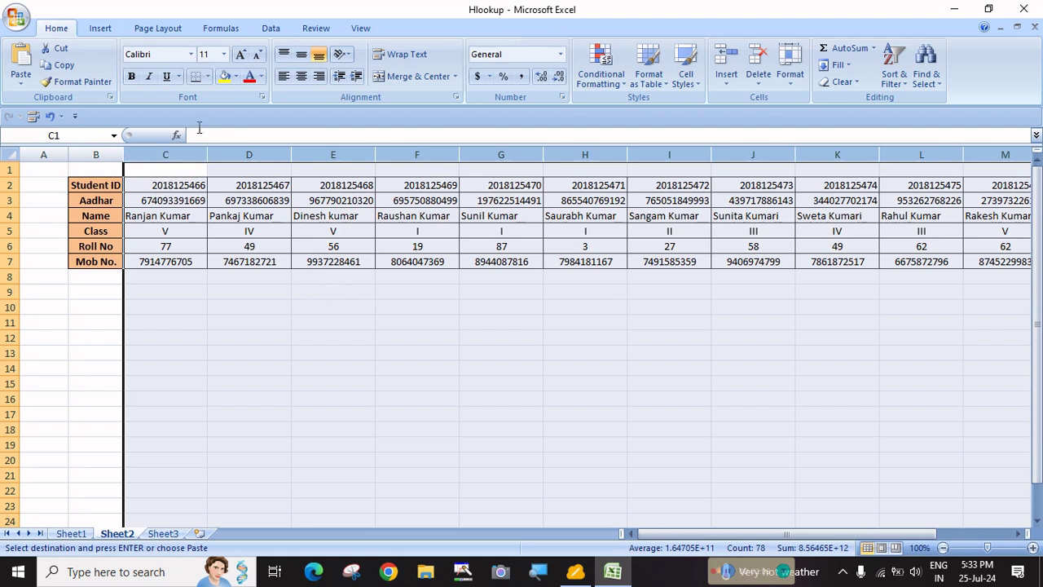
left_click(301, 77)
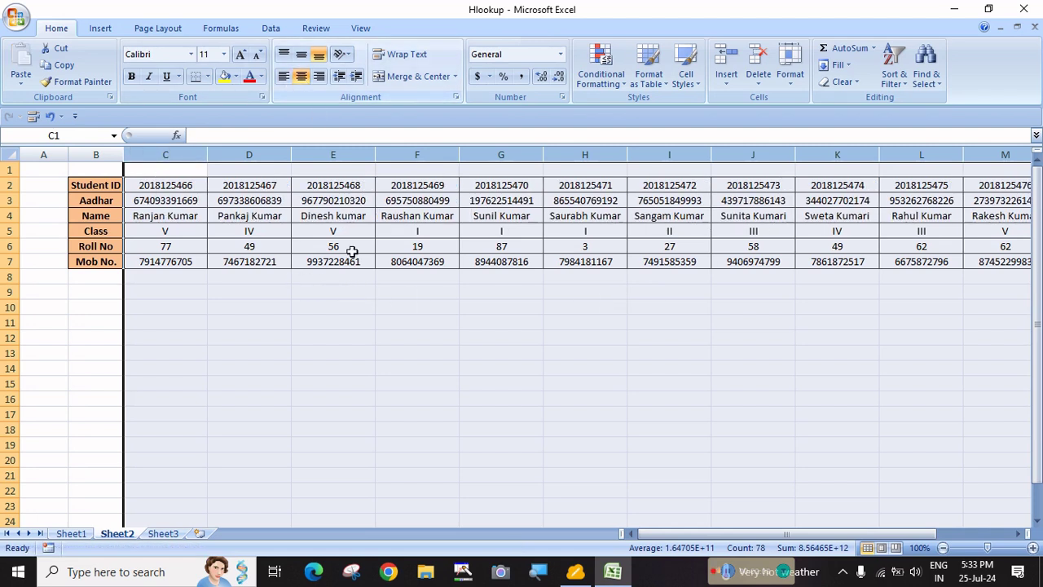
left_click(367, 366)
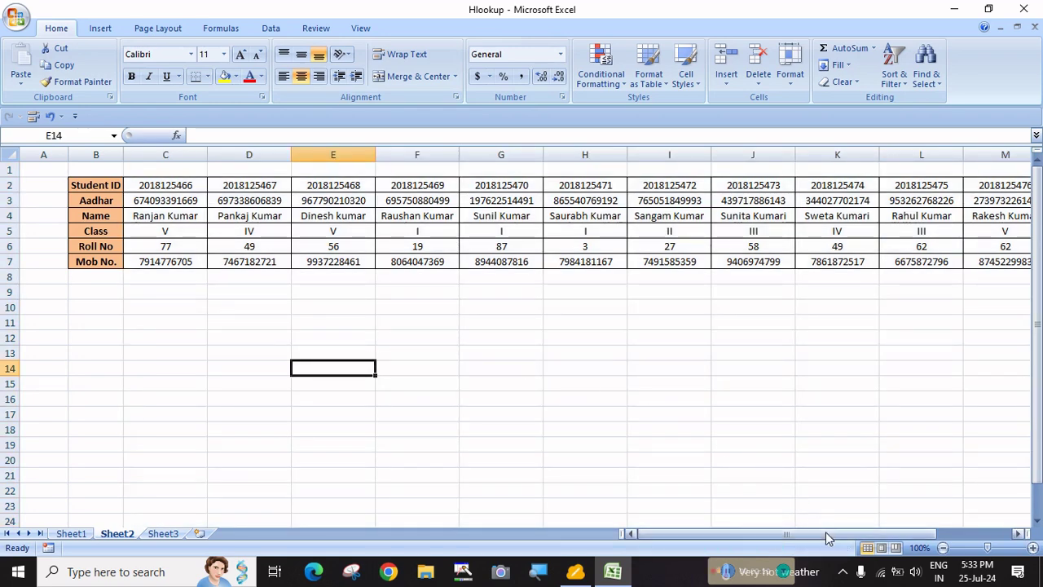
Step: Examine the layout of the transposed table and its row headings in column B, from Student ID to Mob No
left_click_drag(827, 534, 734, 542)
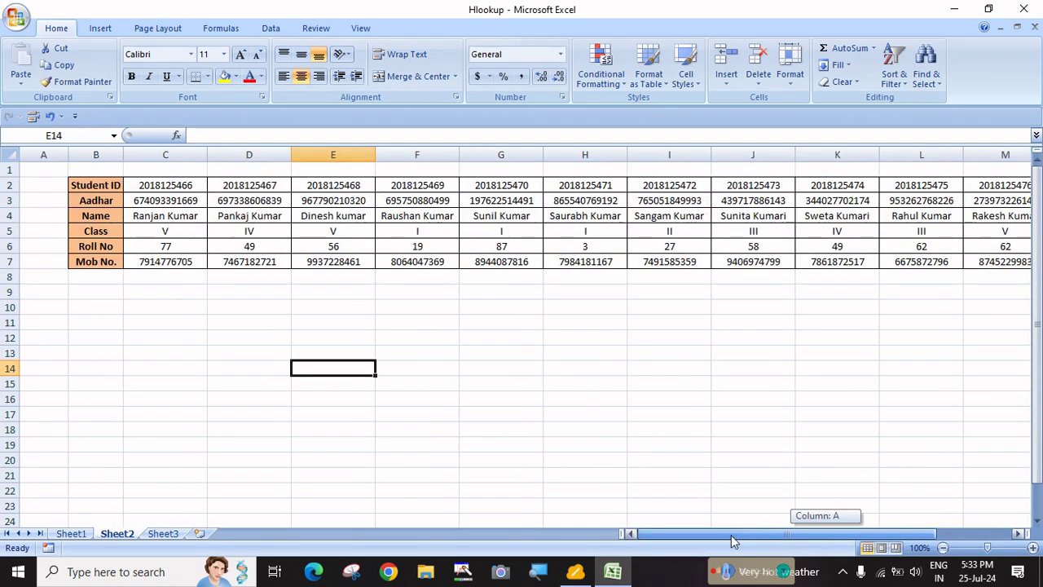
left_click(200, 367)
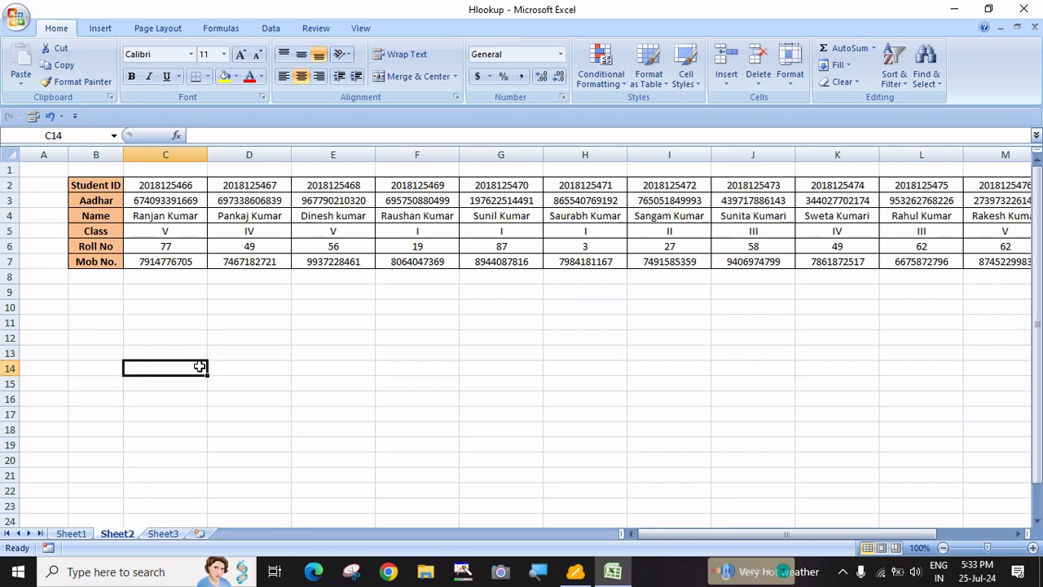
left_click(151, 322)
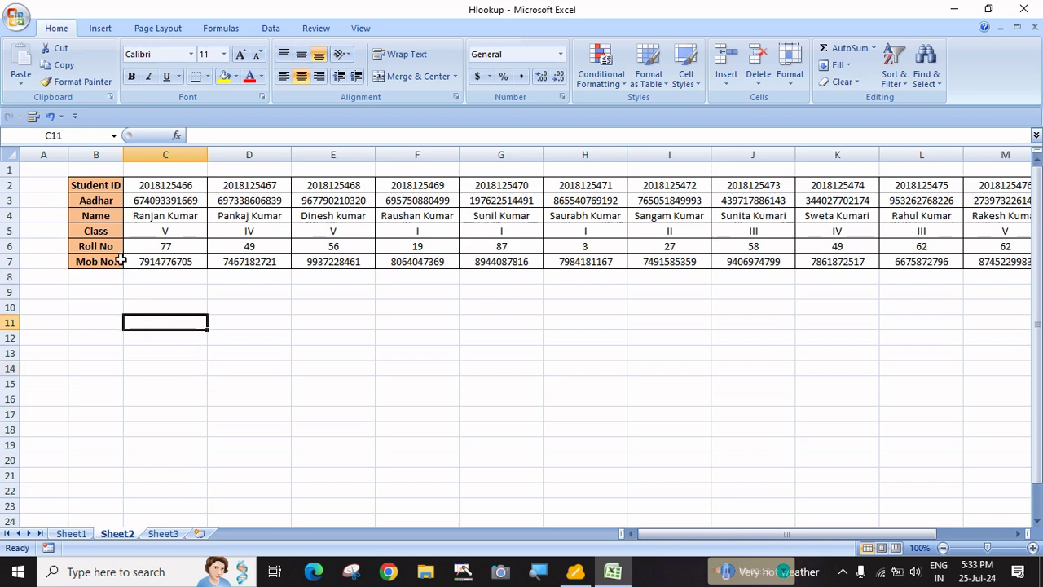
left_click(101, 189)
left_click(142, 201)
left_click(106, 200)
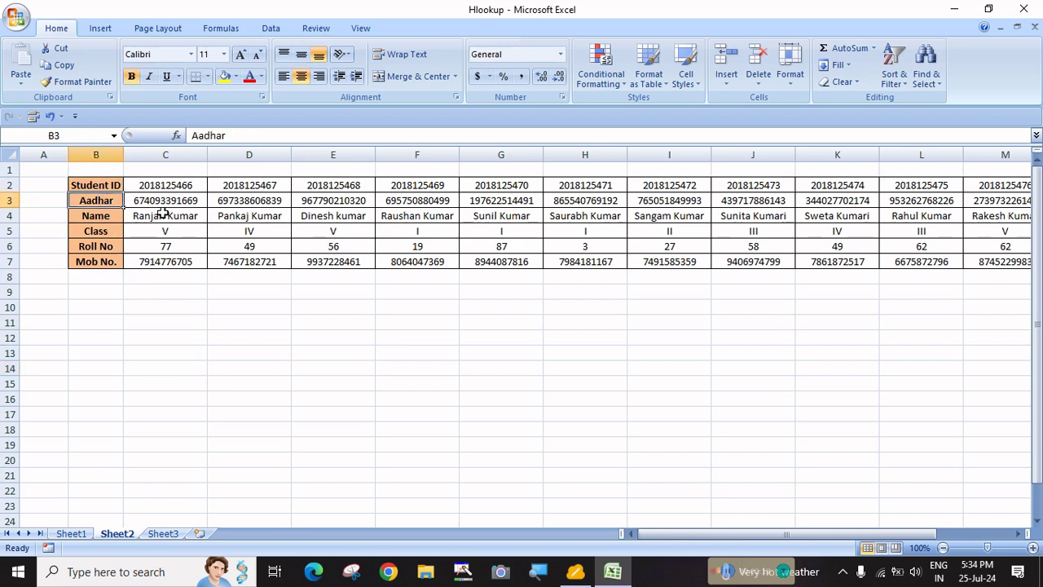
left_click(101, 216)
left_click(102, 232)
left_click(102, 246)
left_click(100, 261)
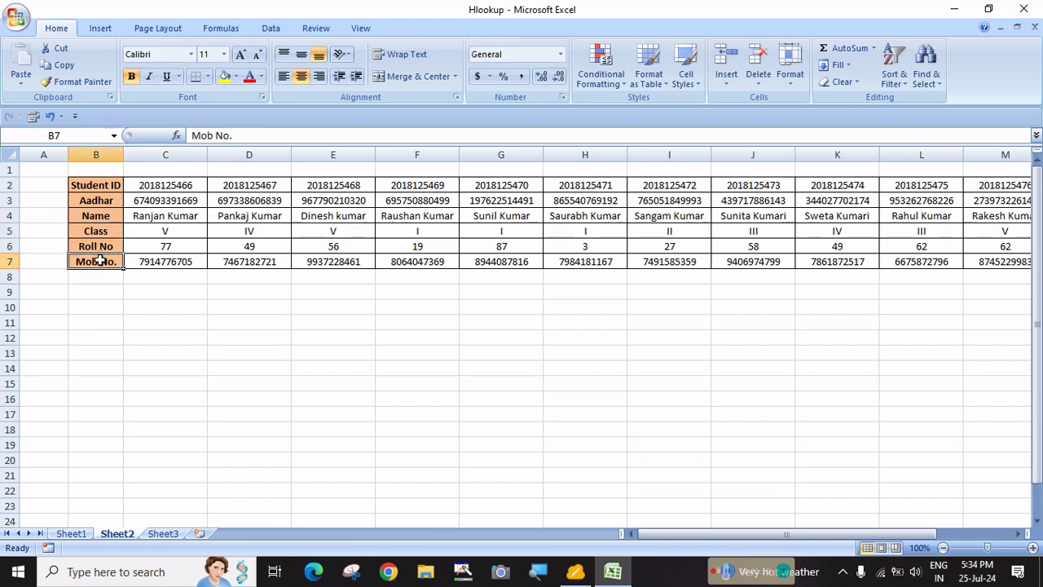
left_click(200, 303)
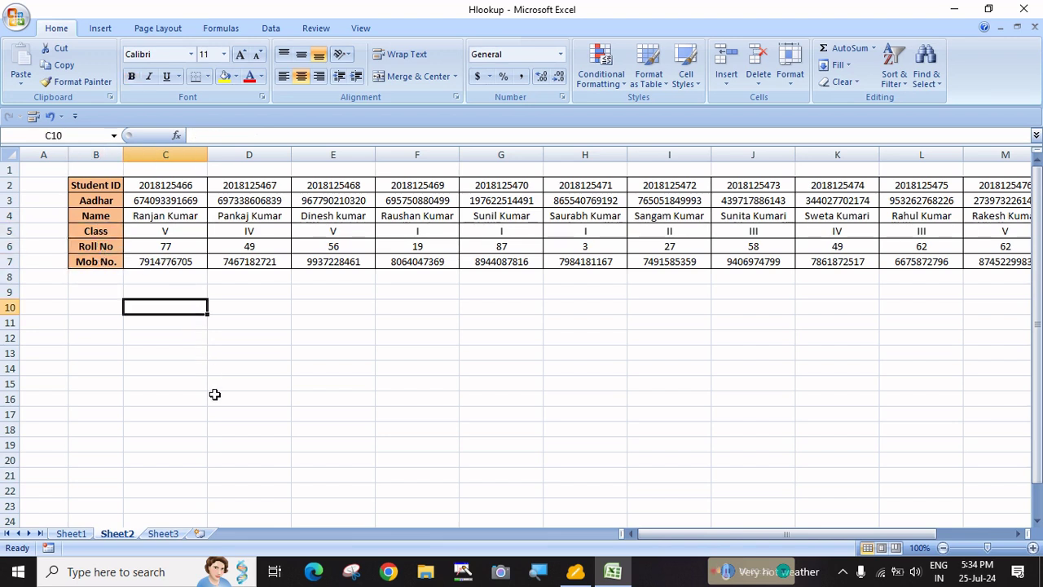
left_click(324, 384)
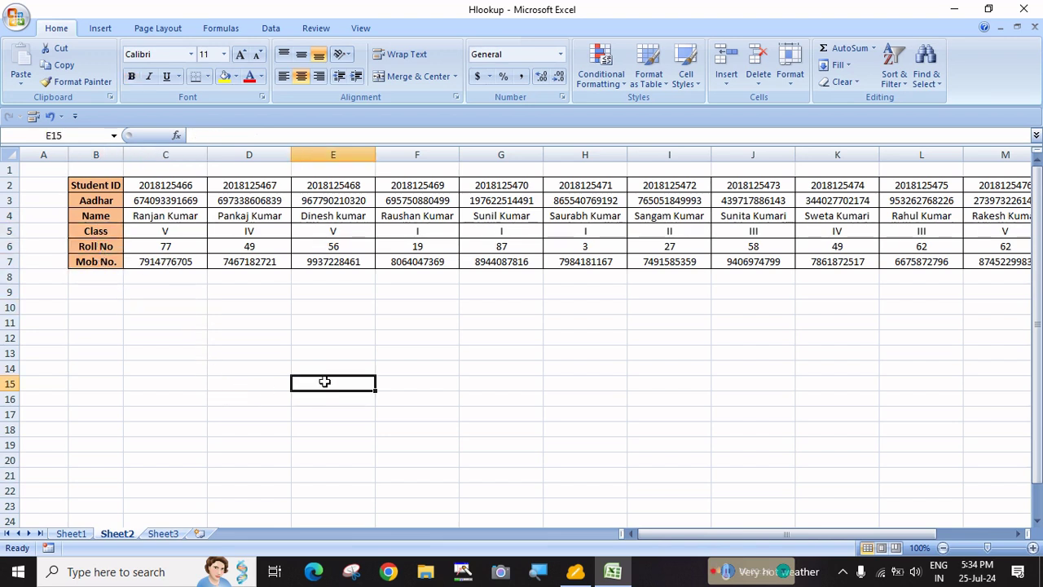
left_click(335, 309)
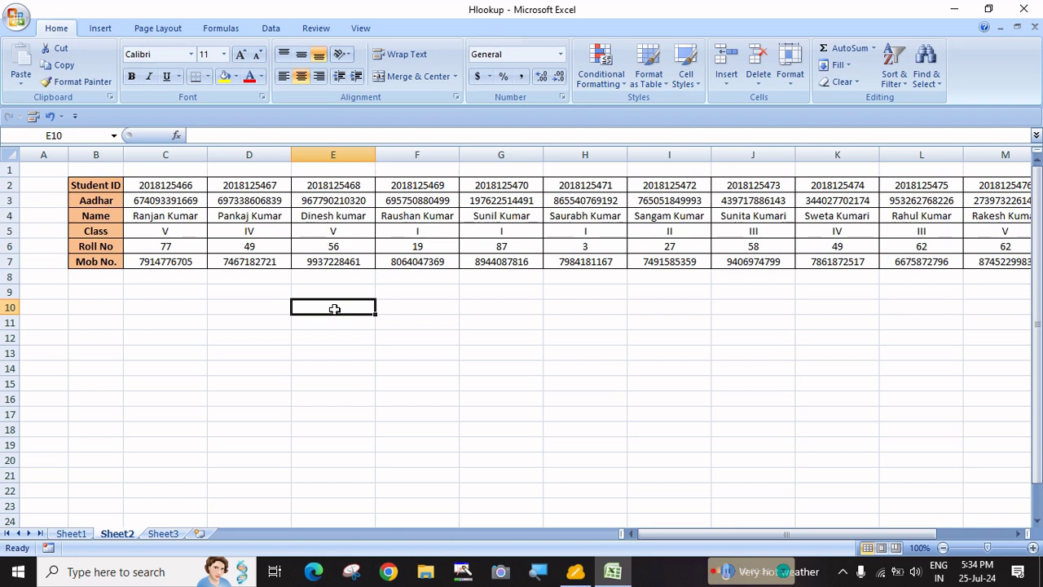
Step: Copy the row headings B2:B7 and paste them transposed as a horizontal header row starting at cell E9
left_click_drag(86, 185, 91, 263)
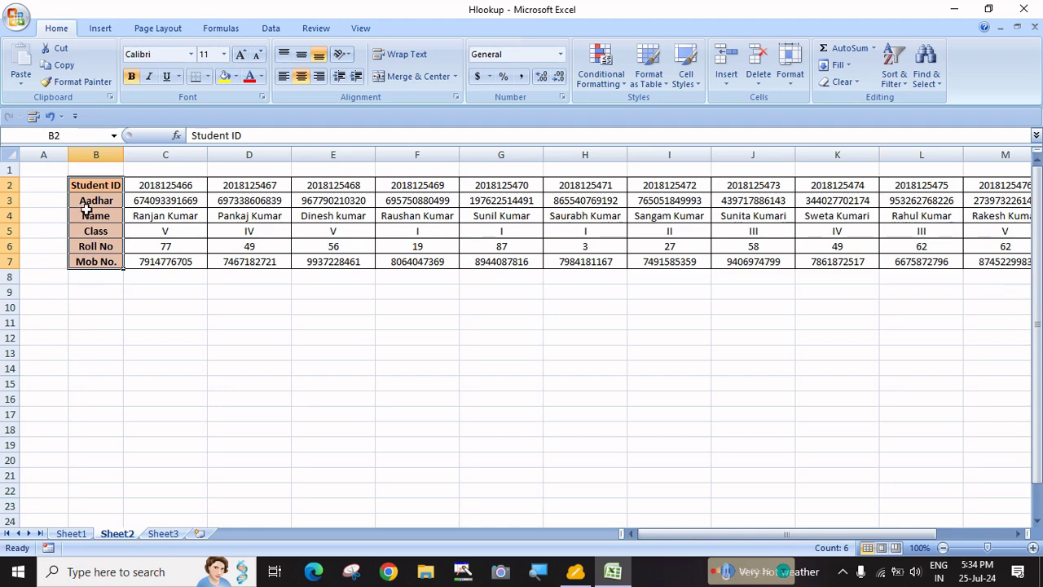
right_click(88, 210)
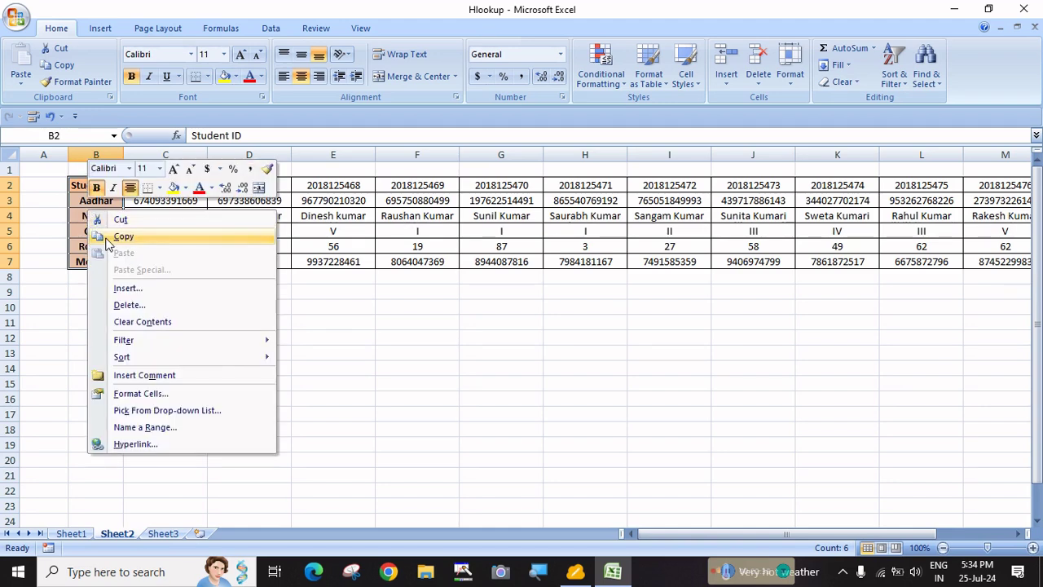
left_click(106, 236)
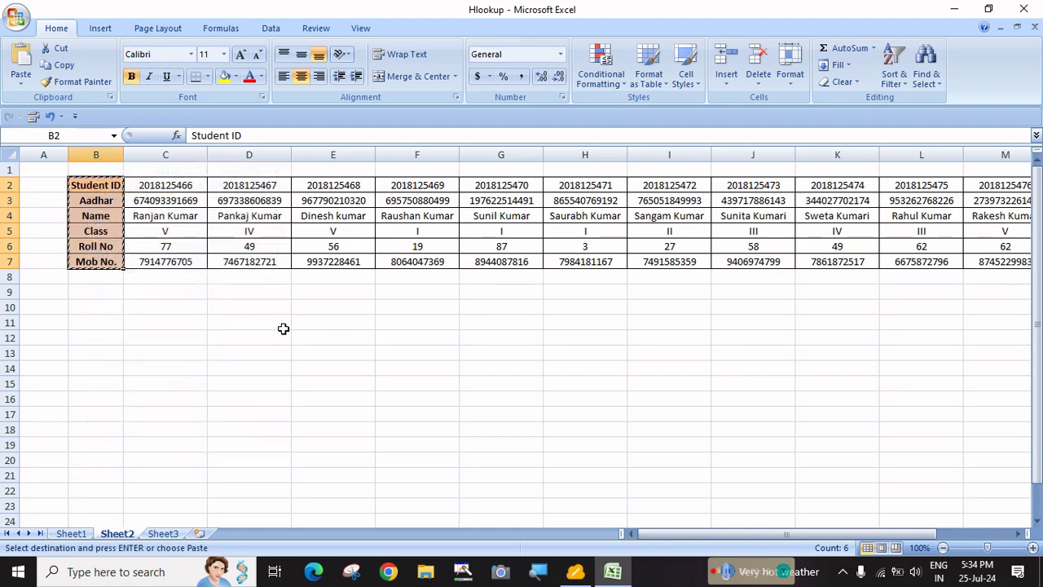
left_click(324, 291)
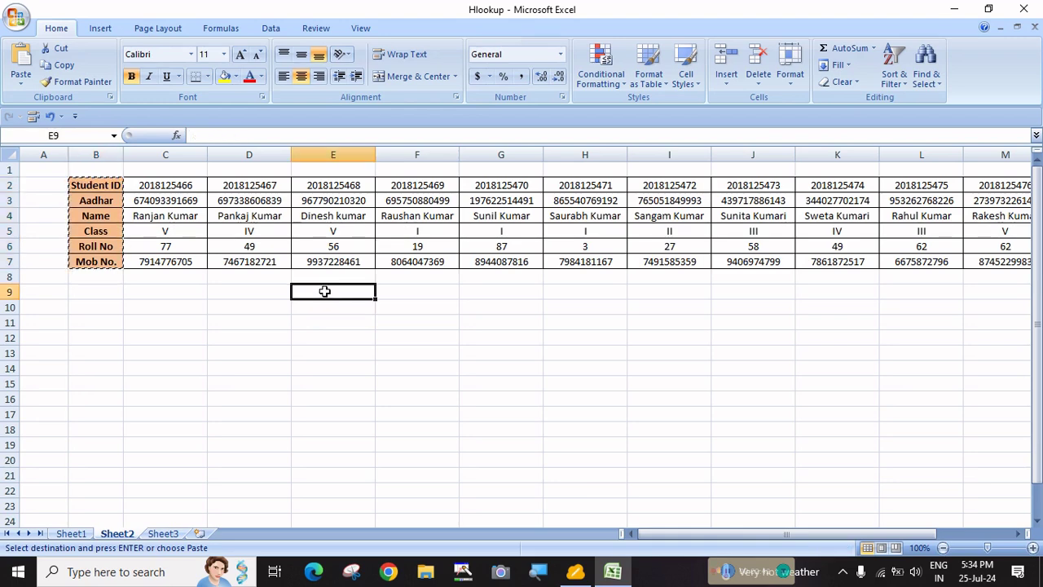
right_click(324, 291)
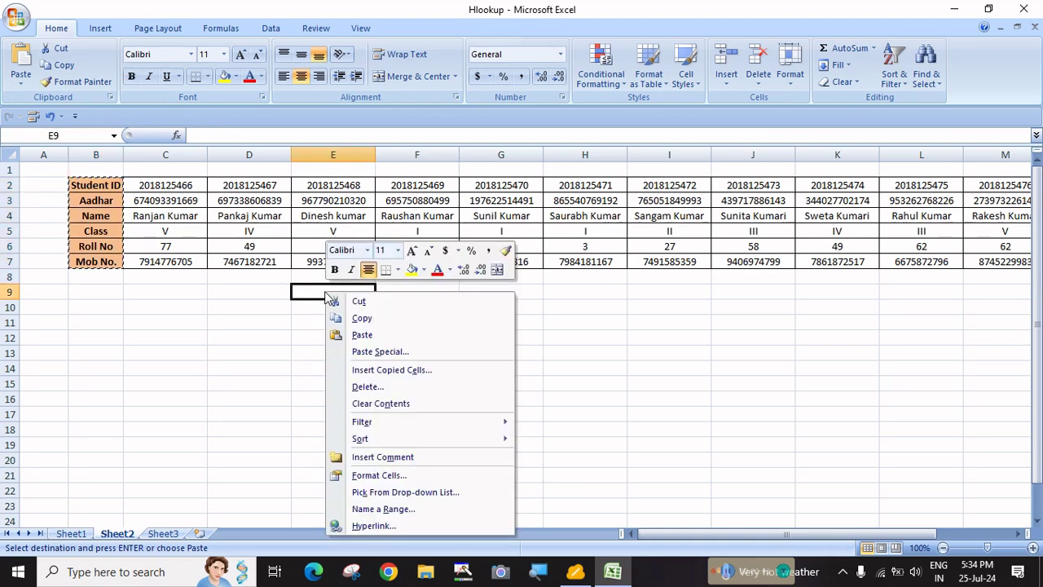
left_click(356, 353)
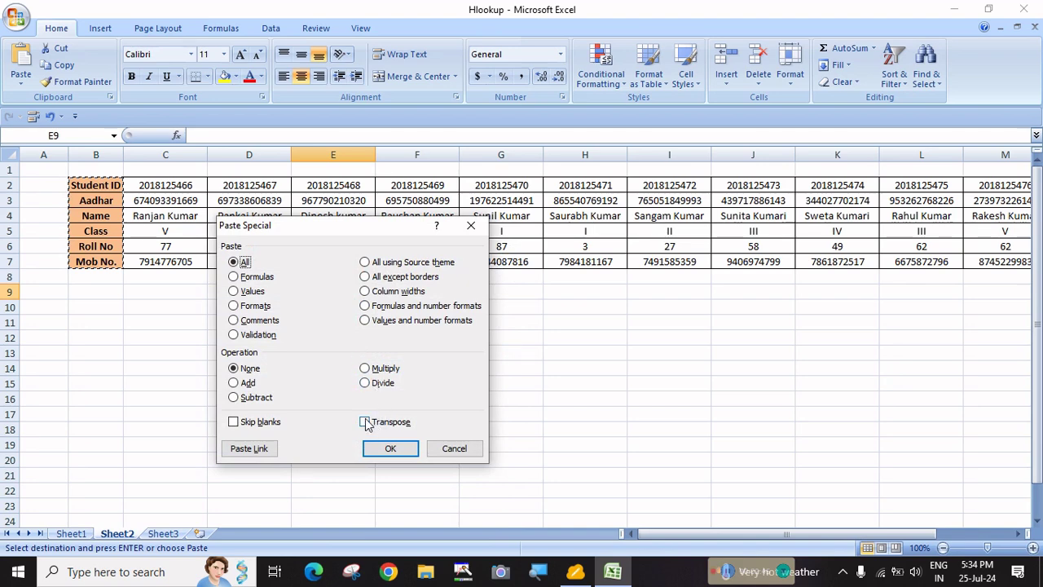
left_click(366, 423)
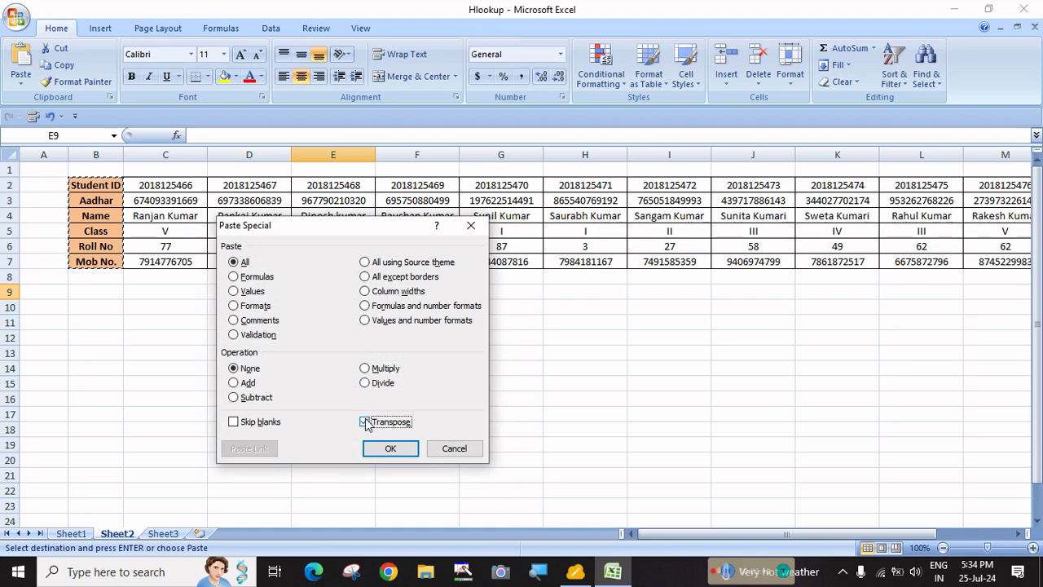
left_click(387, 448)
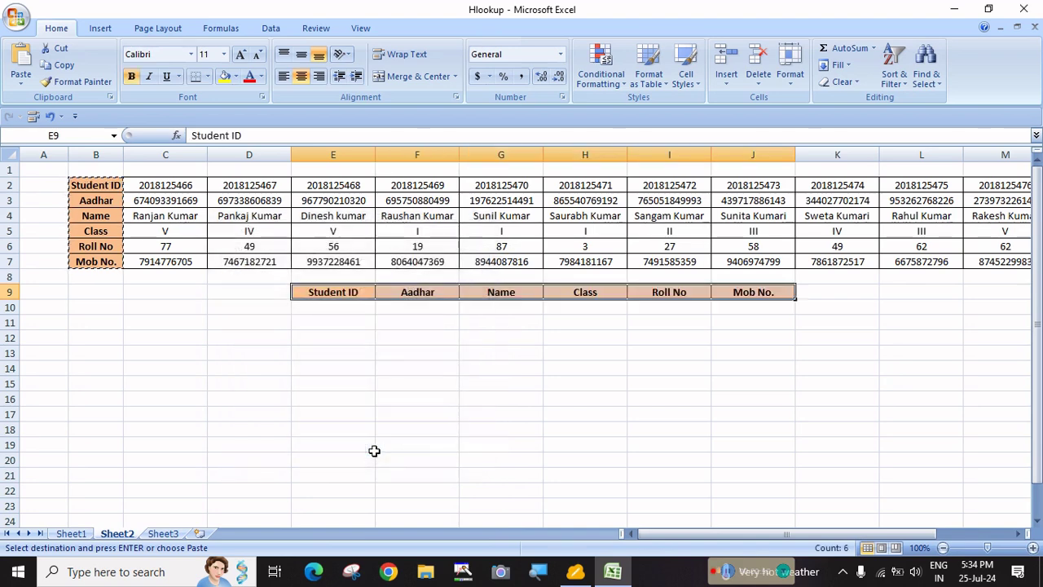
left_click(516, 400)
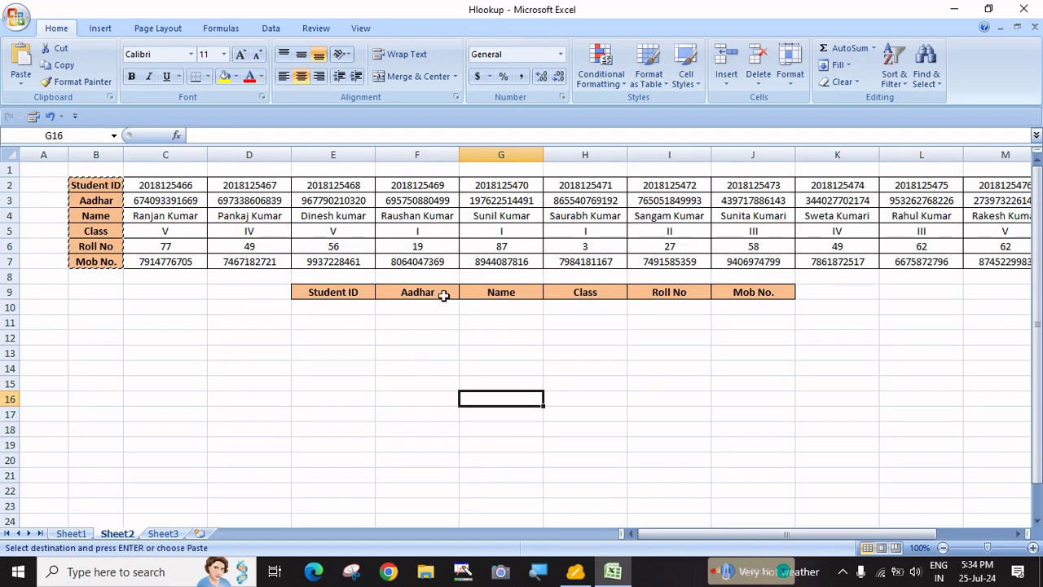
left_click(770, 340)
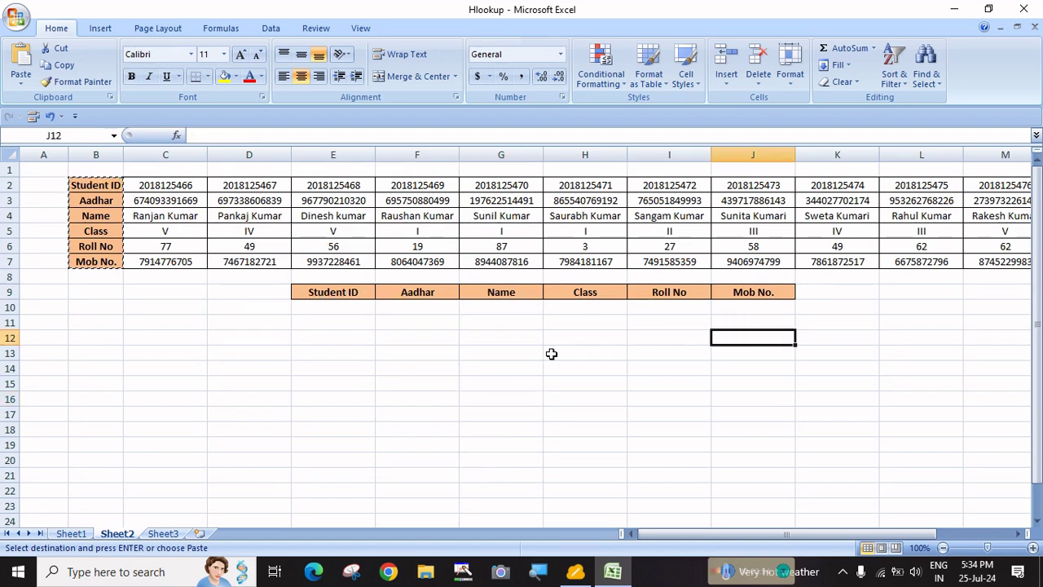
Step: Apply all borders to the empty cells E10:J10 under the pasted header row
left_click_drag(343, 308, 750, 300)
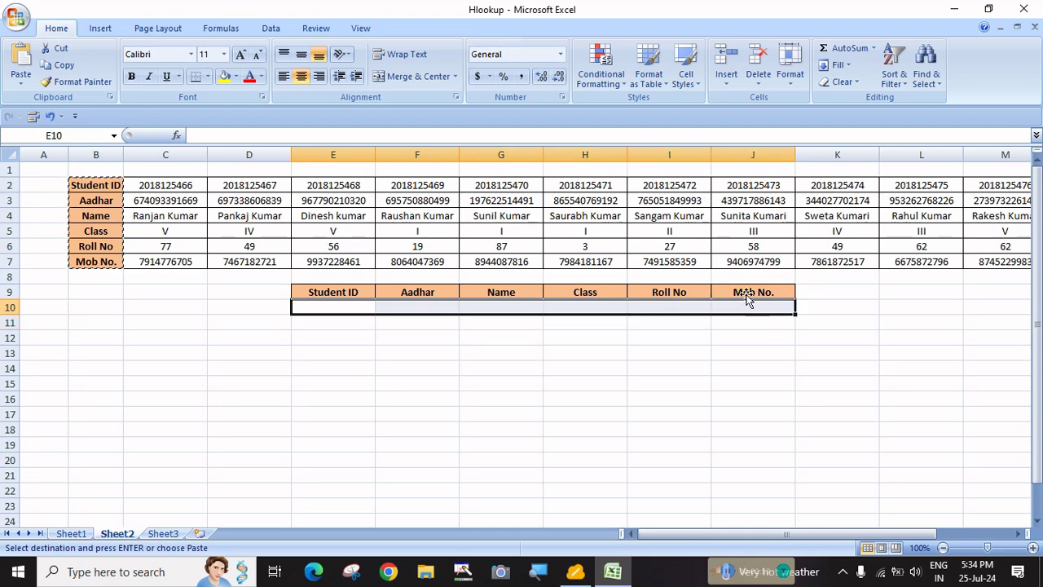
left_click(209, 76)
left_click(236, 199)
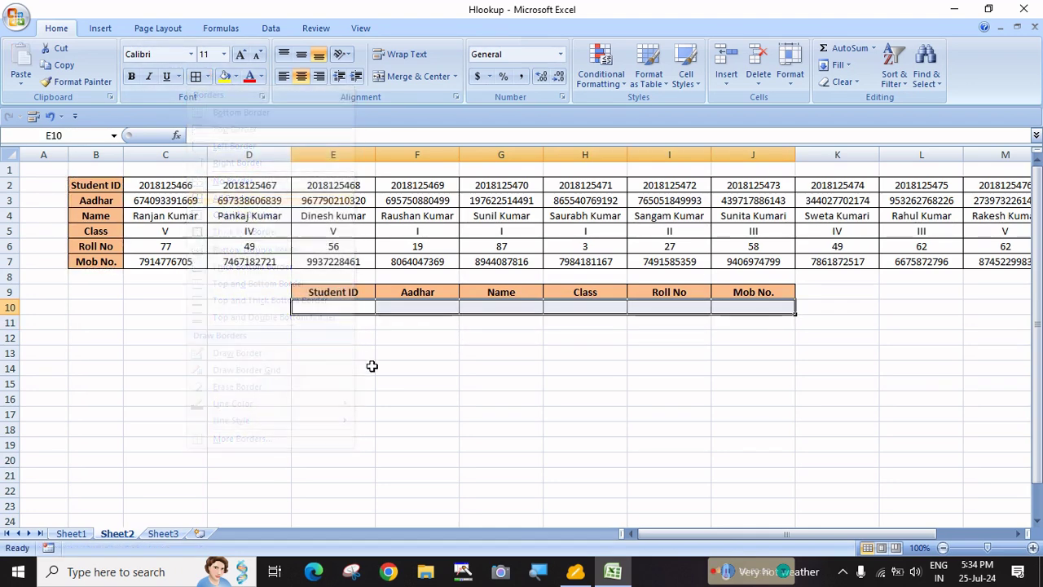
left_click(326, 307)
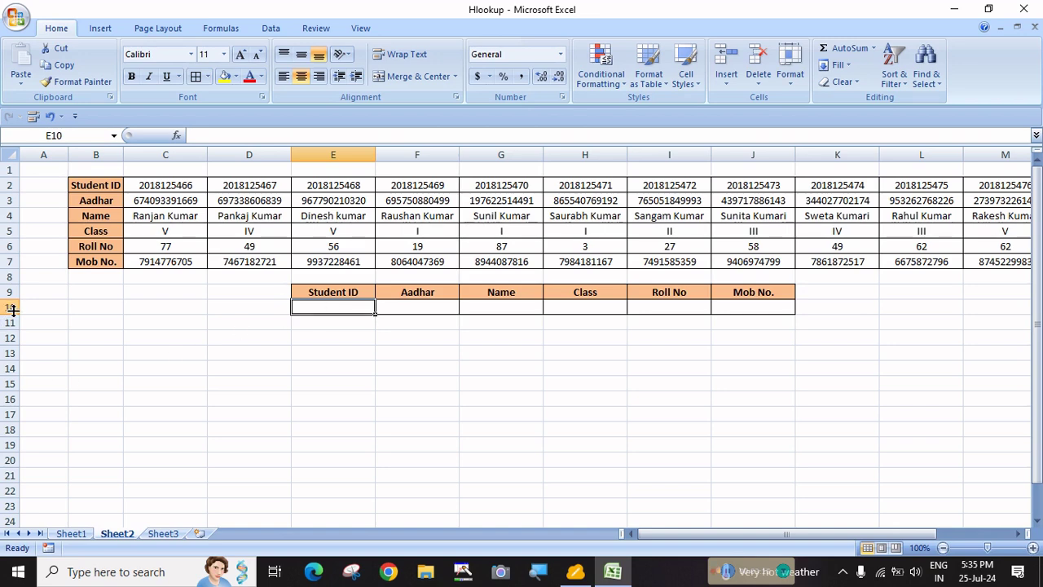
Step: Increase row 10 to about double its height and middle-align cells E10:J10 vertically
left_click_drag(9, 315, 10, 329)
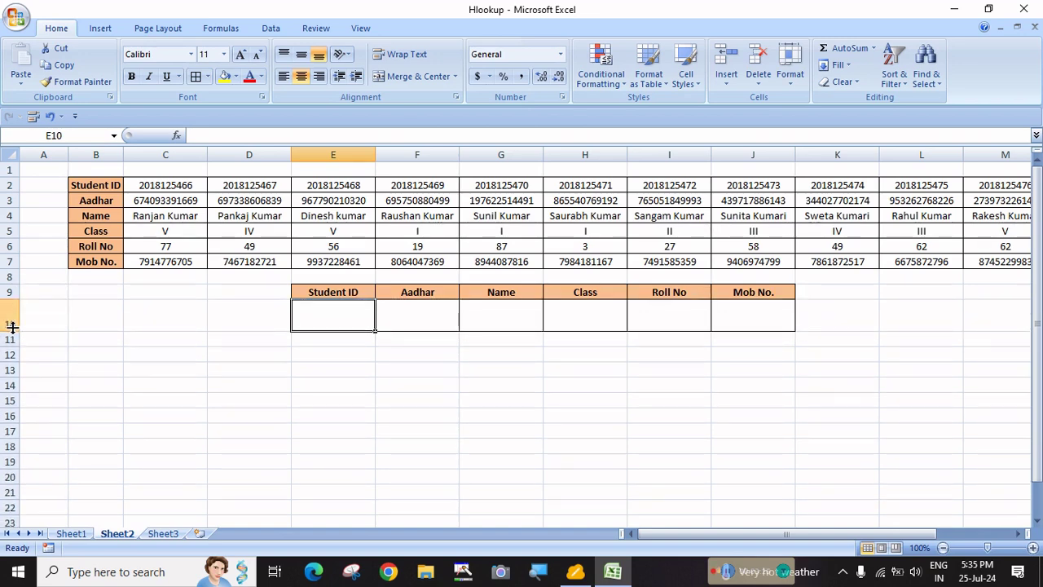
left_click_drag(326, 322, 720, 321)
left_click(300, 75)
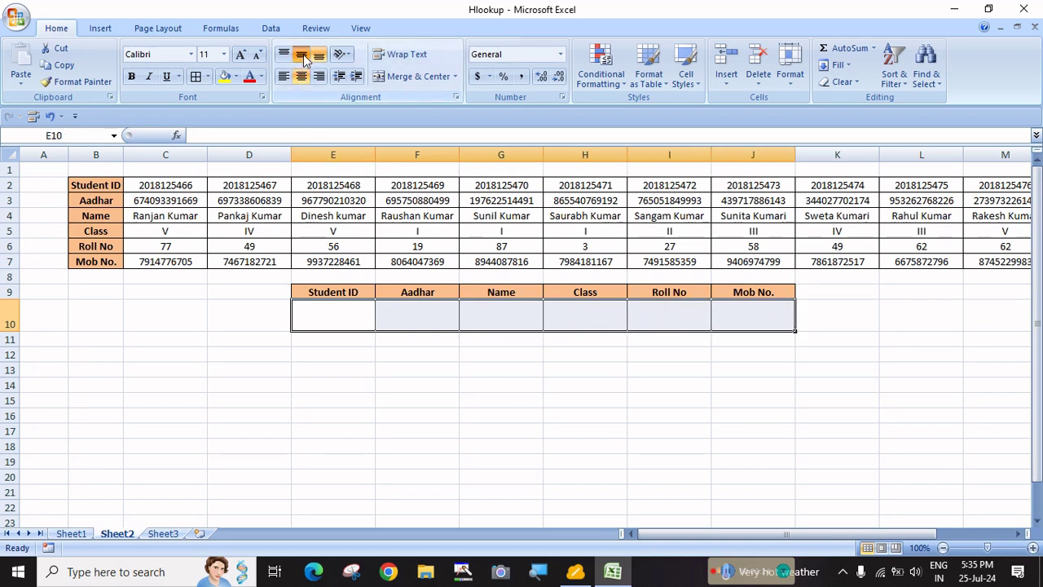
left_click(360, 385)
left_click(336, 316)
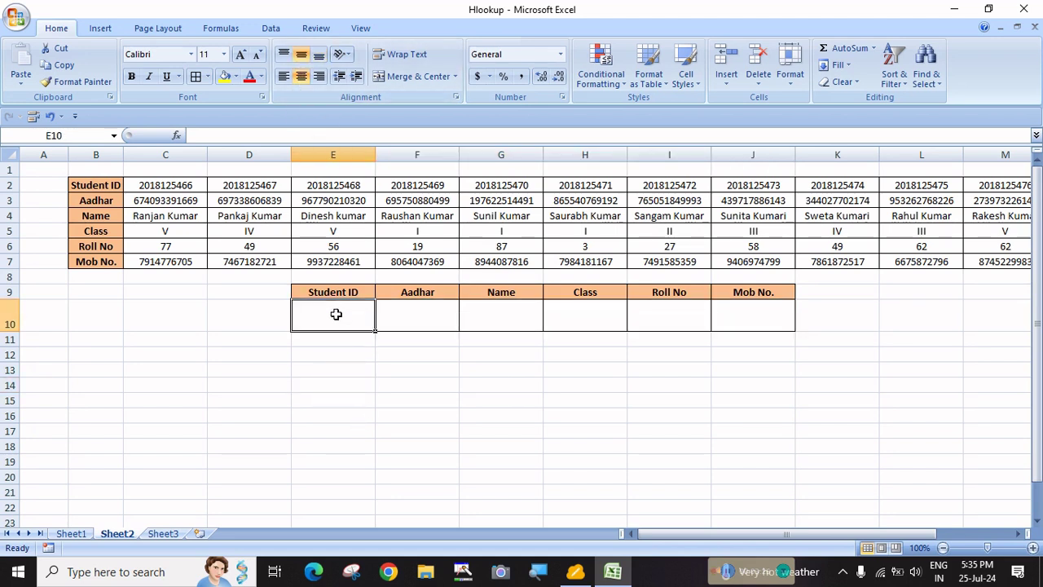
Step: Enlarge the font of the lookup headings E9:J9 to 14
left_click_drag(346, 296, 743, 293)
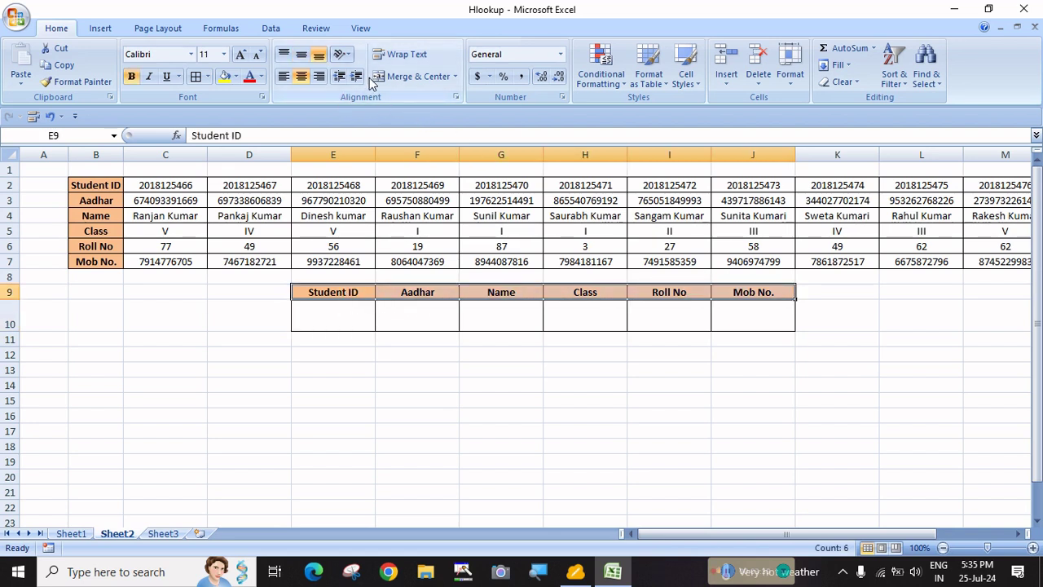
left_click(242, 54)
left_click(242, 55)
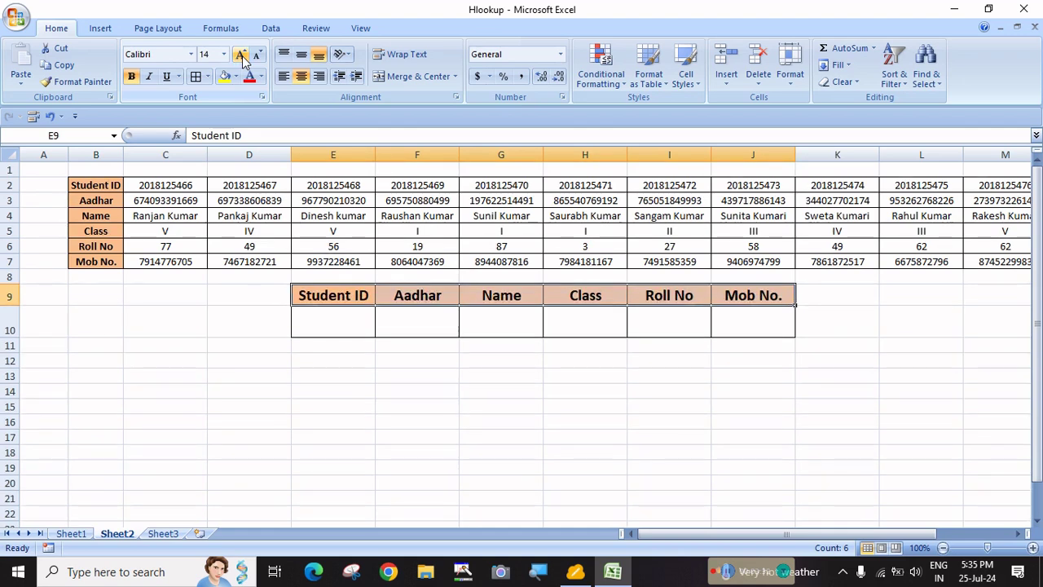
left_click(600, 464)
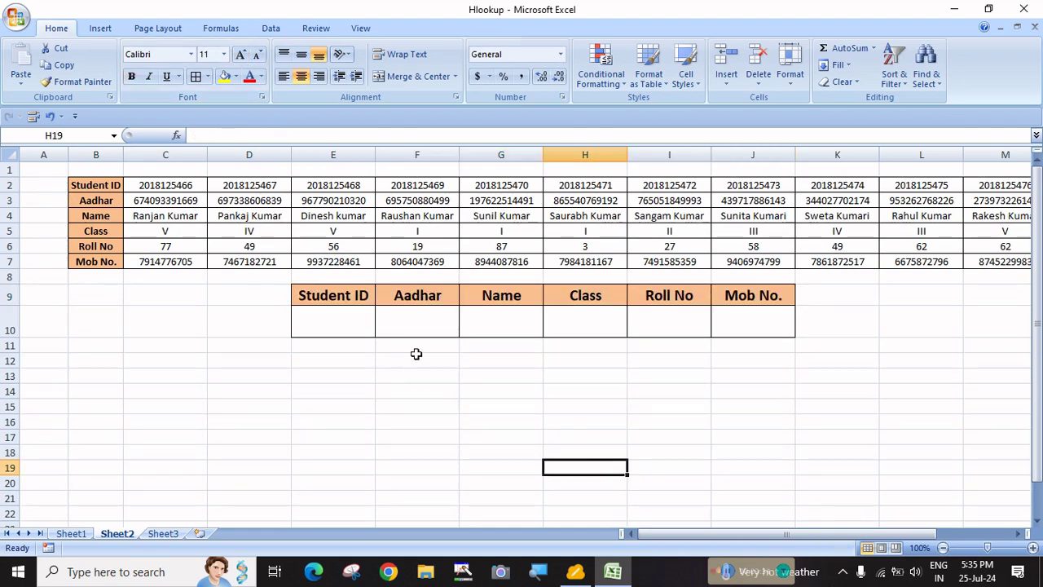
Step: Copy the student ID from F2 and paste it into cell E10 under the Student ID heading
left_click(1032, 548)
left_click(1032, 547)
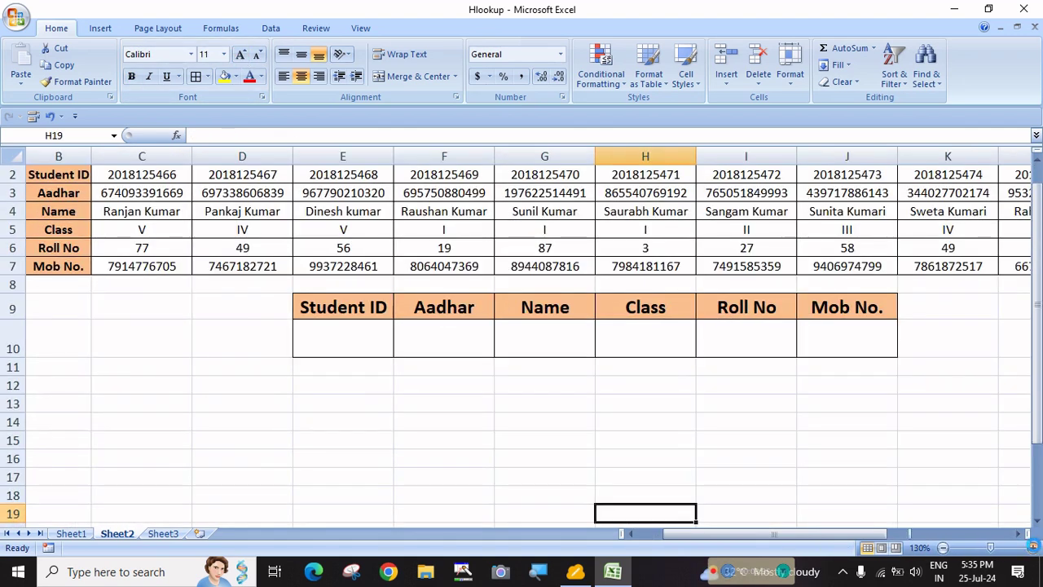
left_click(1033, 547)
left_click_drag(708, 542, 511, 540)
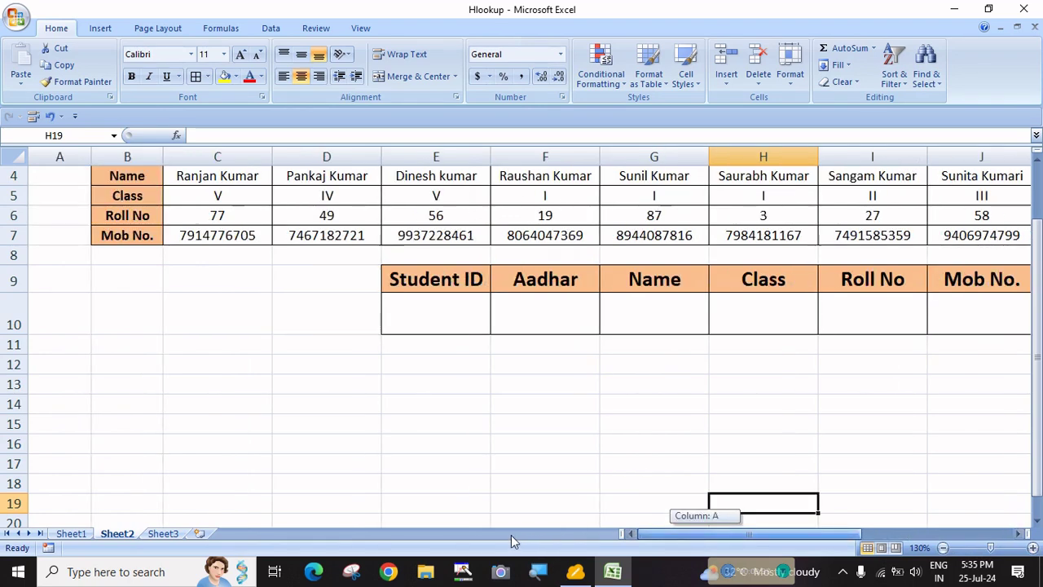
scroll(510, 461, "up", 1)
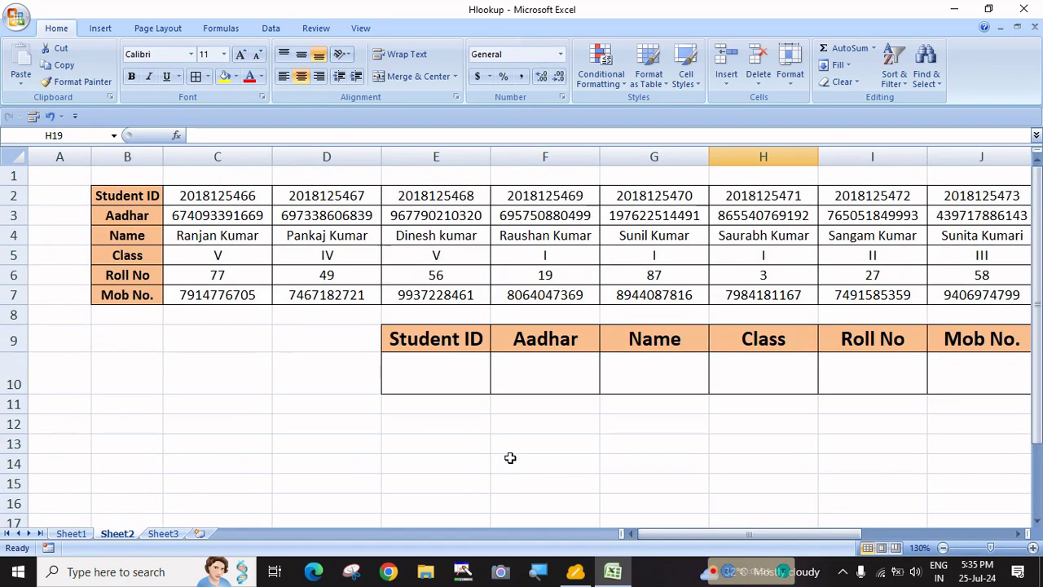
left_click(433, 371)
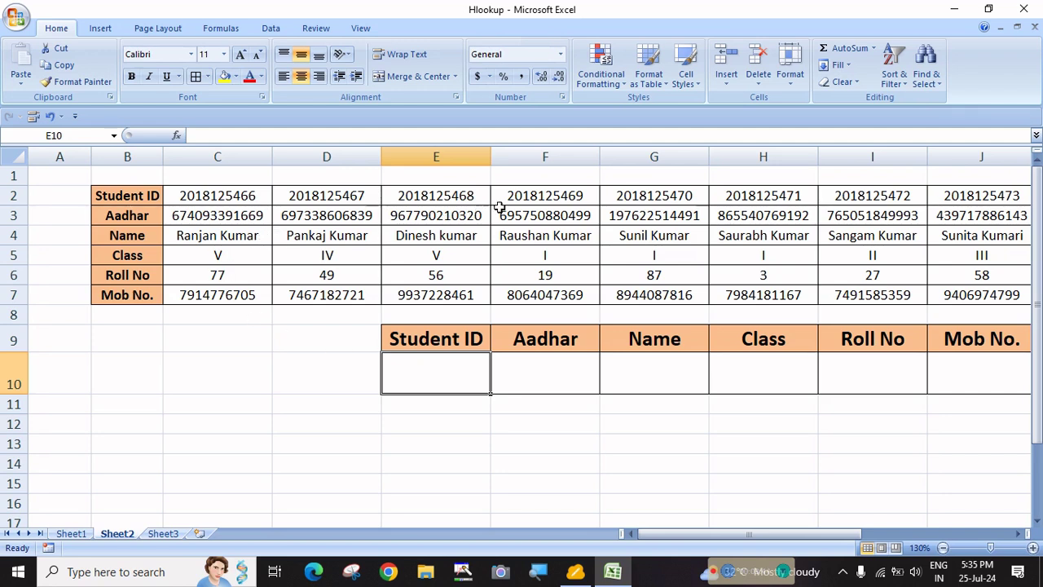
left_click(532, 198)
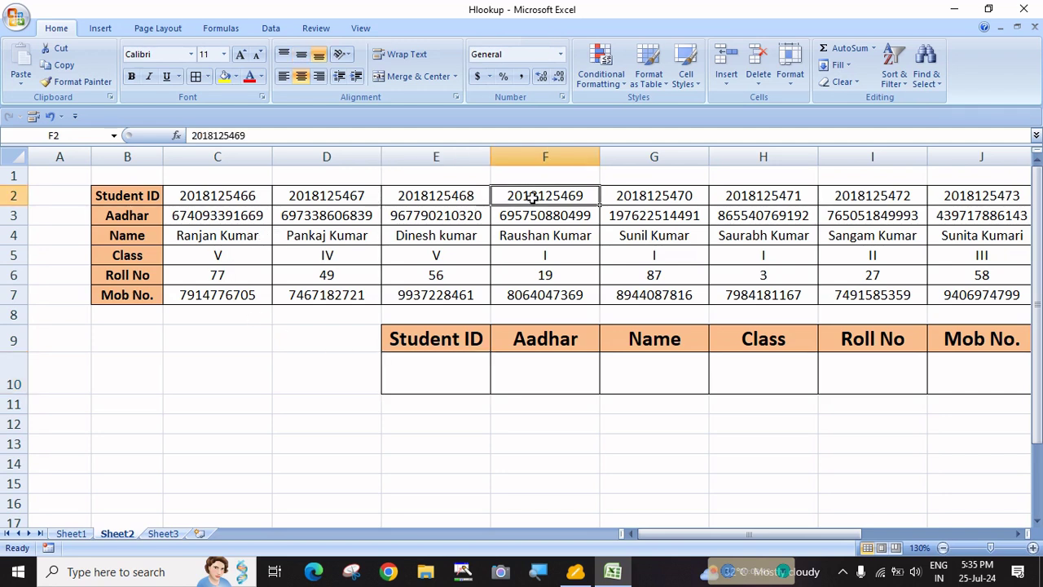
key("ctrl+c")
left_click(443, 368)
key("ctrl+v")
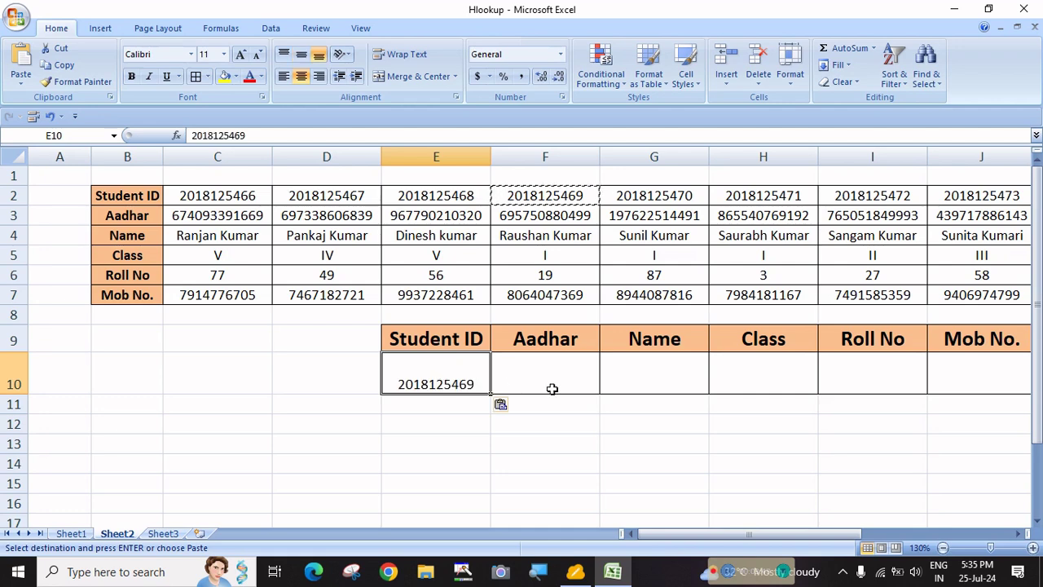
Step: Restore the vertical middle alignment across the lookup row E10:J10
mouse_move(433, 380)
left_mouse_down()
mouse_move(1039, 375)
mouse_move(432, 362)
left_mouse_up()
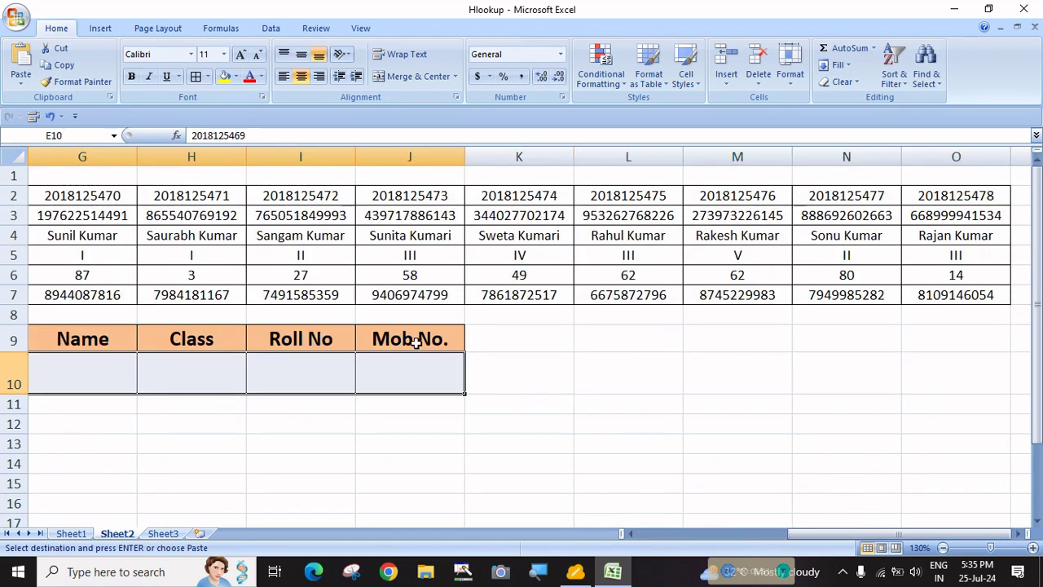
left_click(301, 54)
left_click_drag(880, 534, 656, 535)
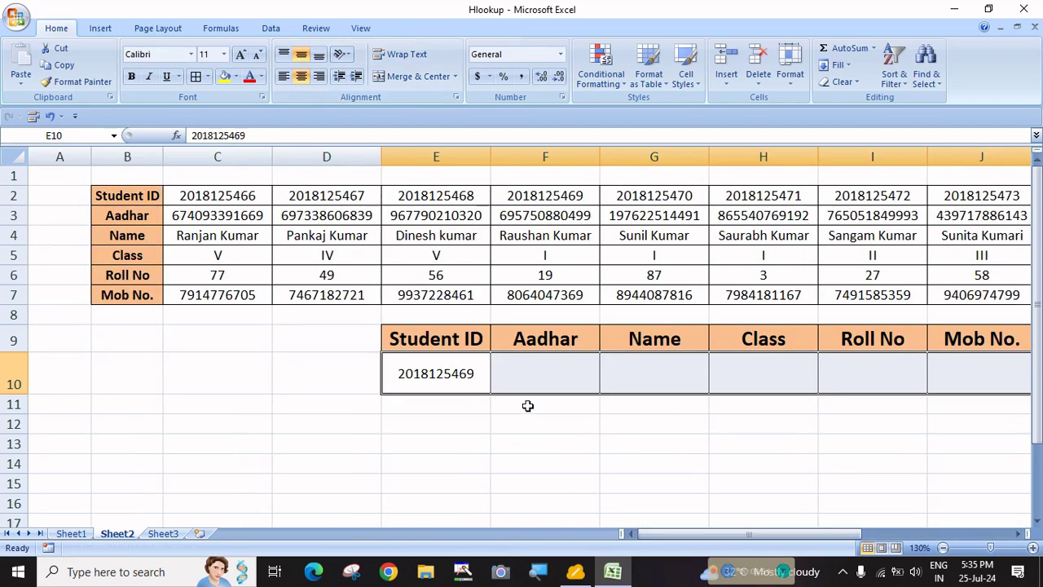
Step: Start an HLOOKUP formula in F10 under Aadhar with E10 as the lookup value and B2:O7 as the table array
left_click(534, 385)
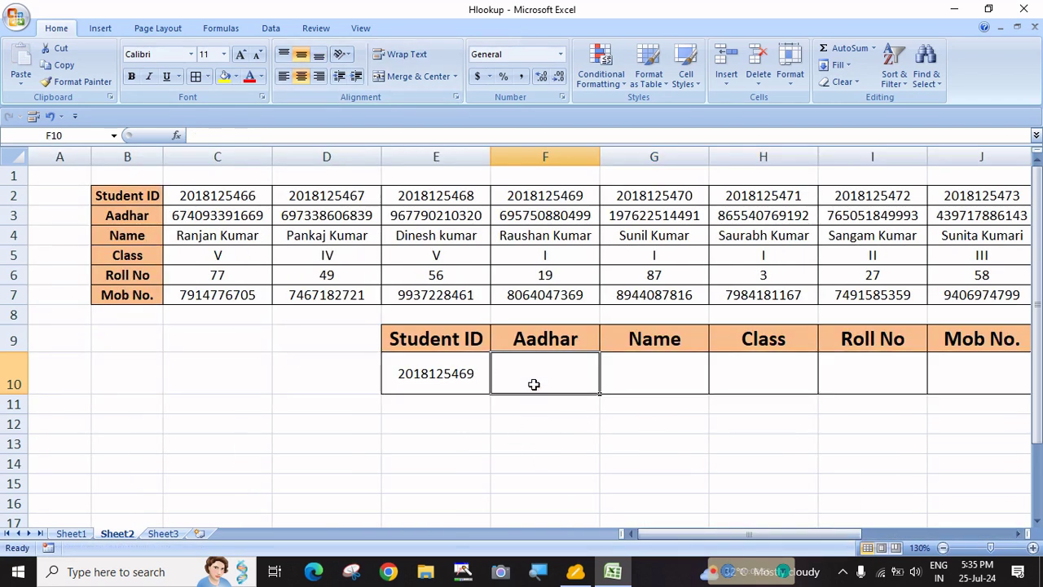
type("=")
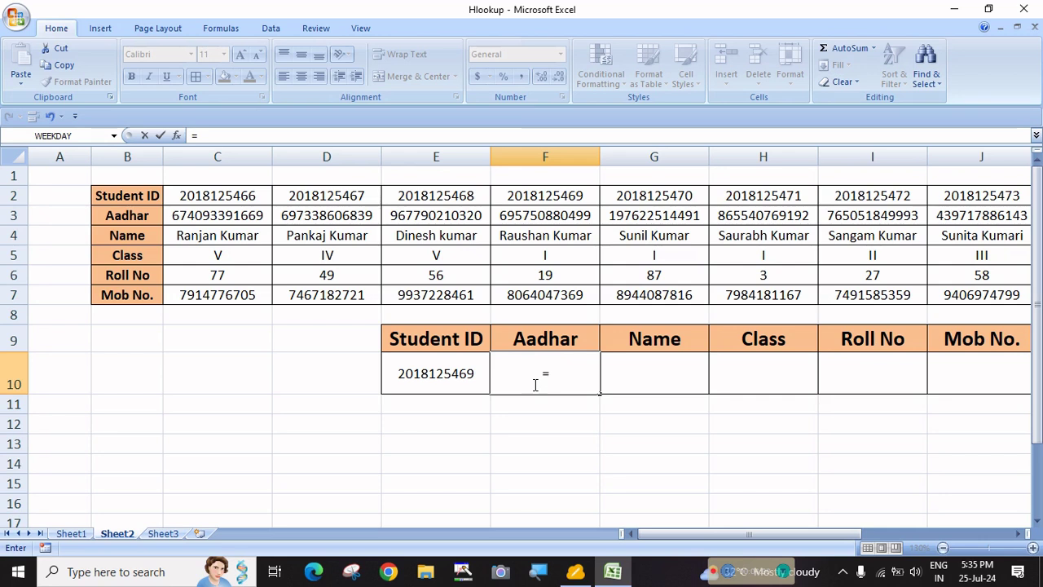
type("hl")
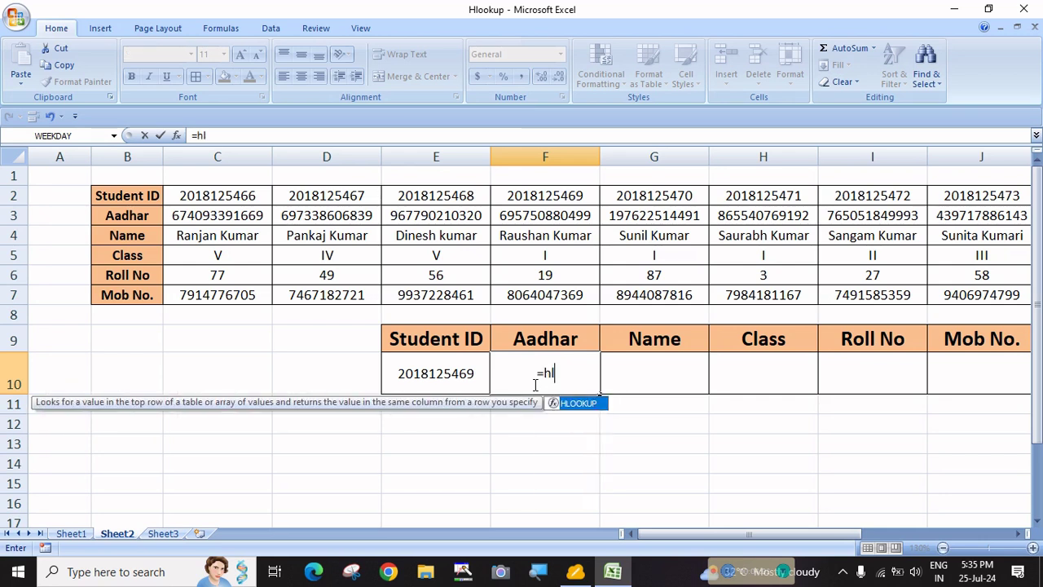
key("Tab")
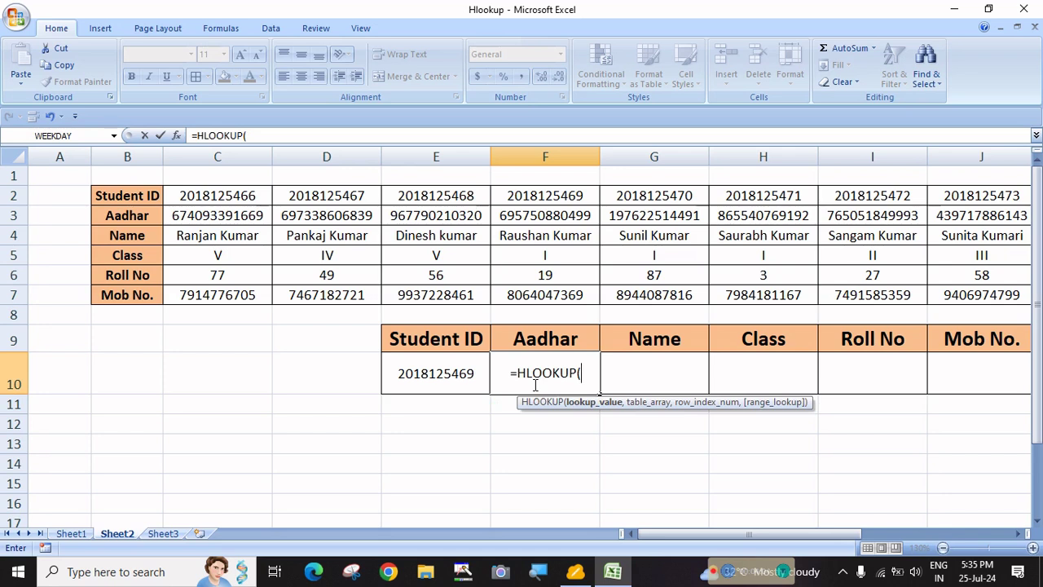
key("BackSpace")
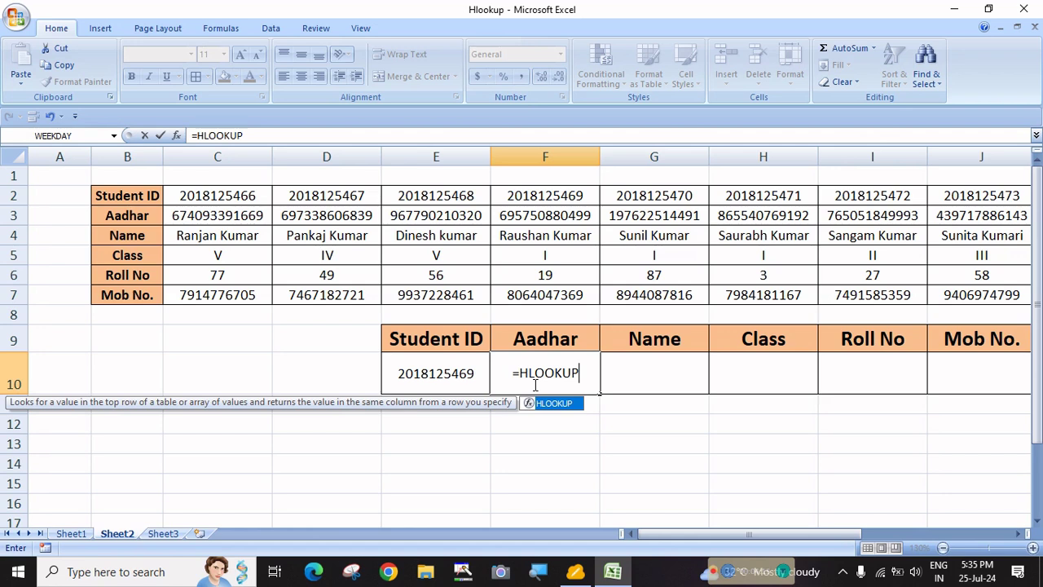
type("(")
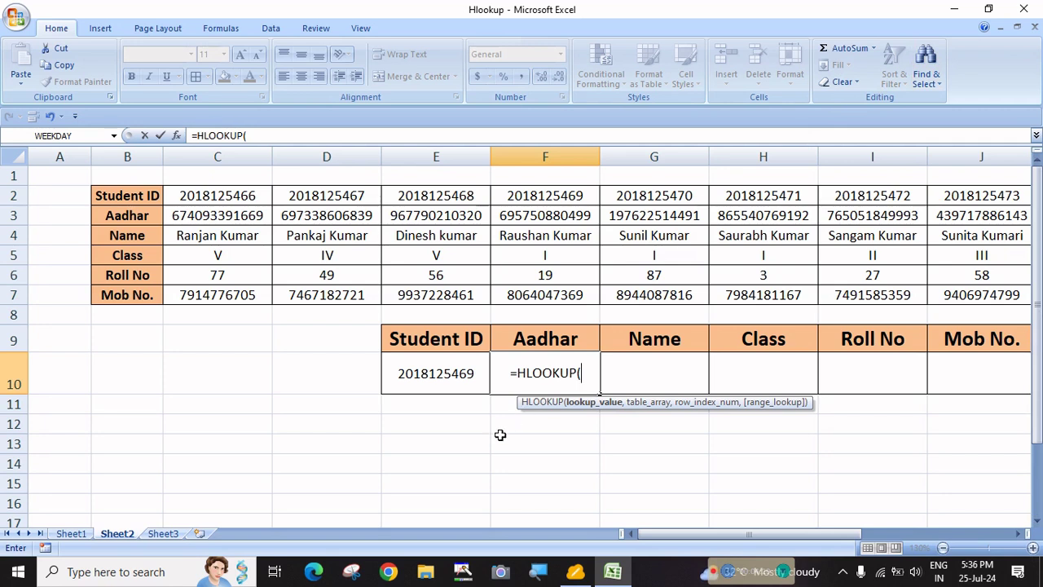
left_click(444, 378)
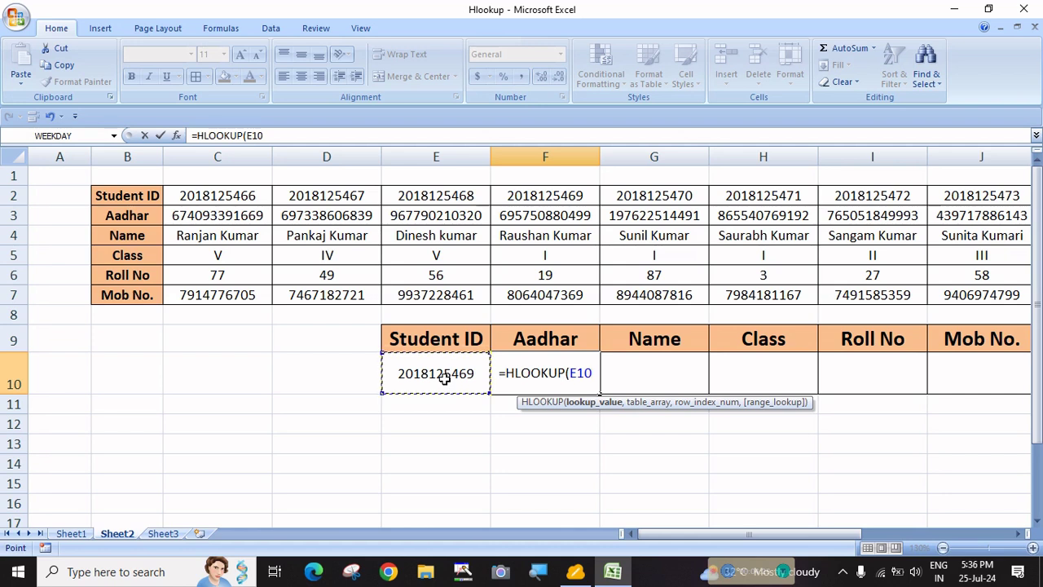
type(",")
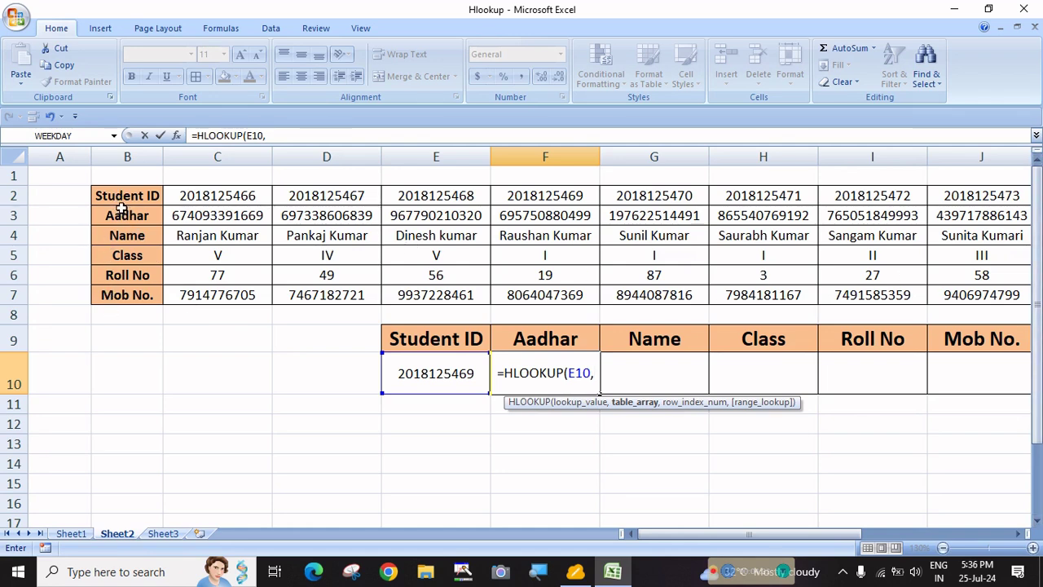
left_click_drag(122, 197, 892, 296)
left_click(765, 533)
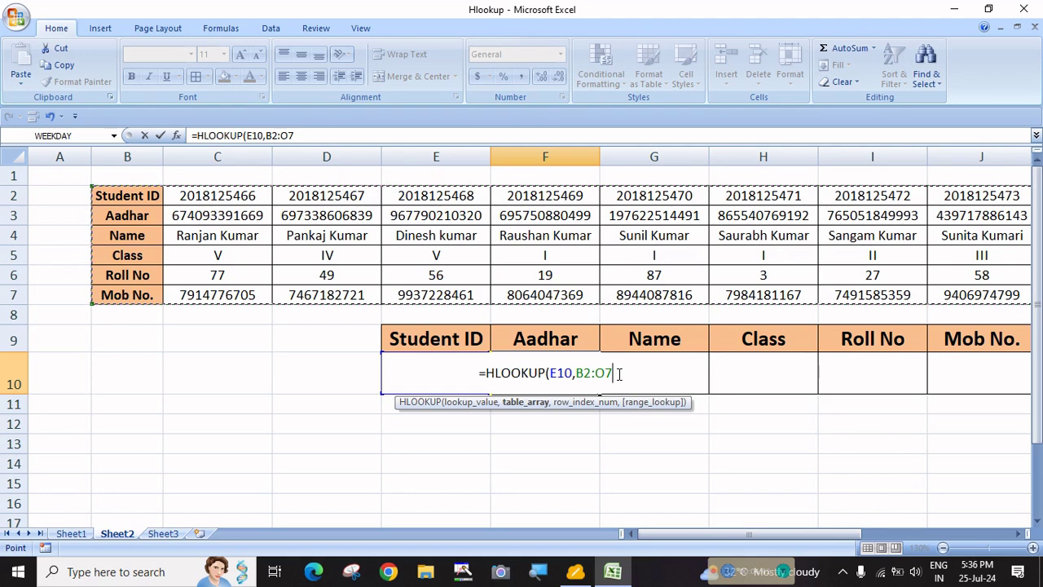
Step: Complete the F10 formula with row index 2 and FALSE for an exact match, giving =HLOOKUP(E10,B2:O7,2,FALSE)
type(",")
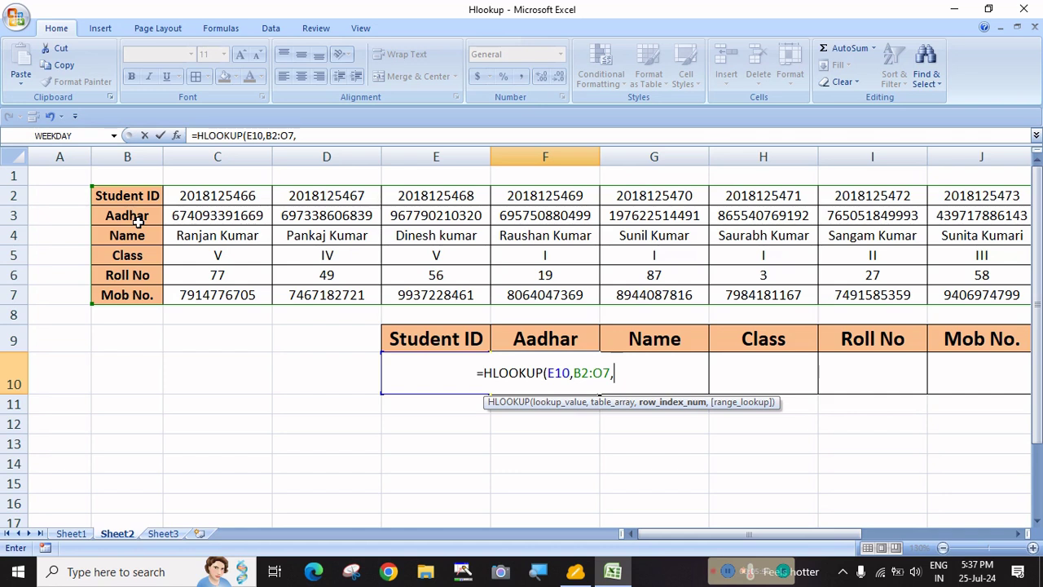
type("2")
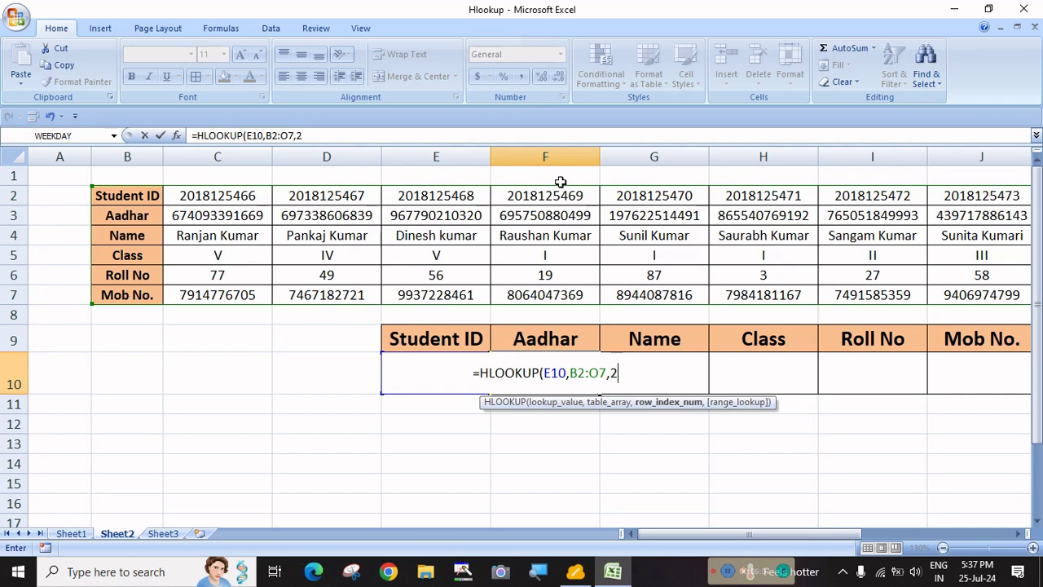
type(",")
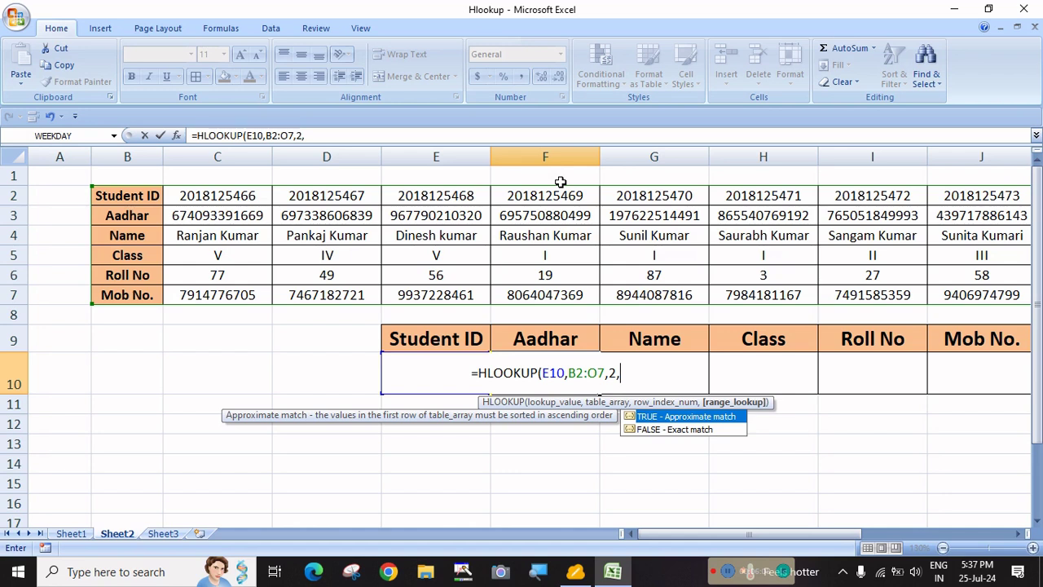
key("Down")
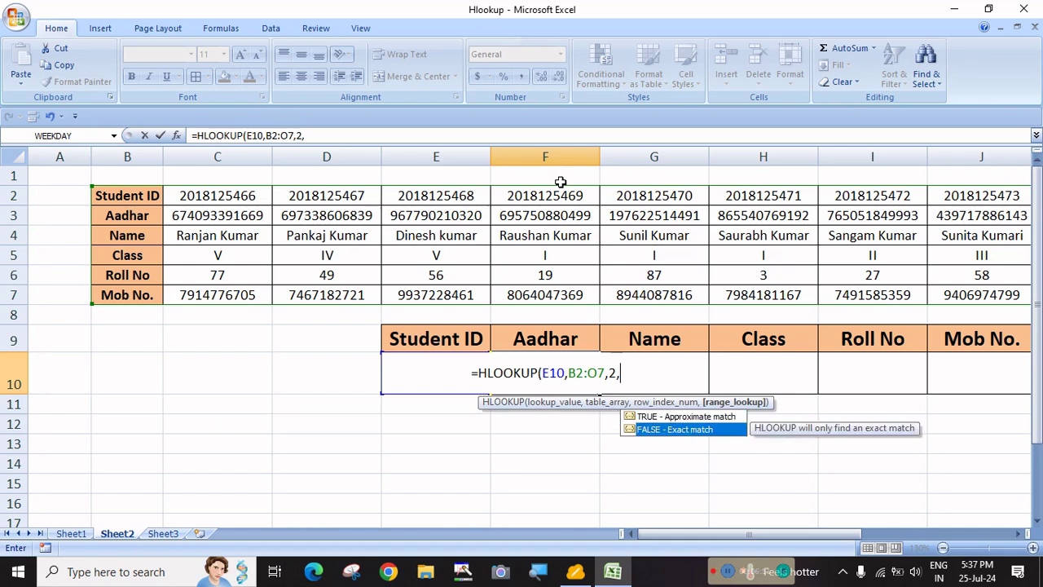
key("Tab")
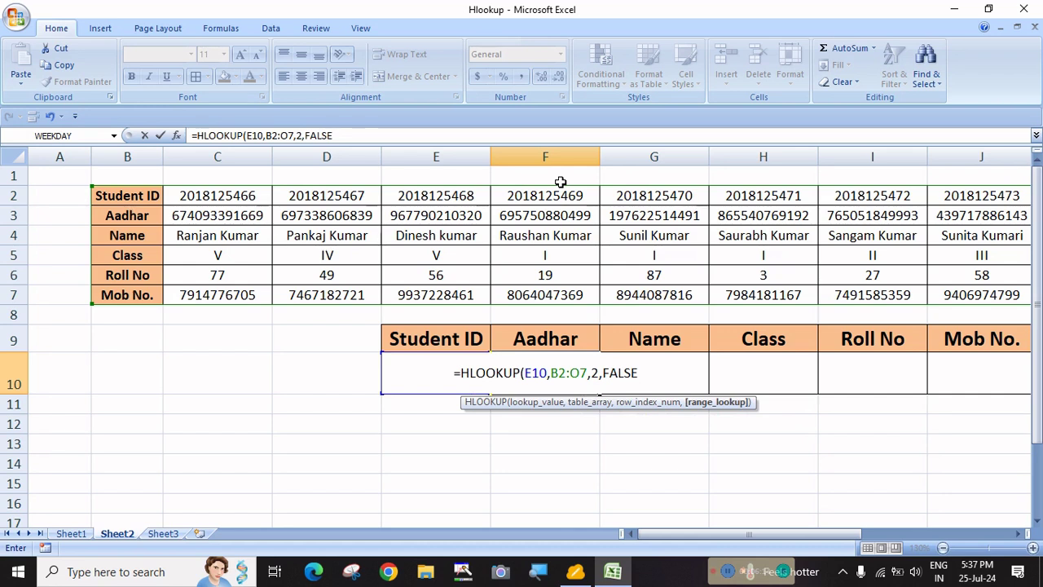
type(")")
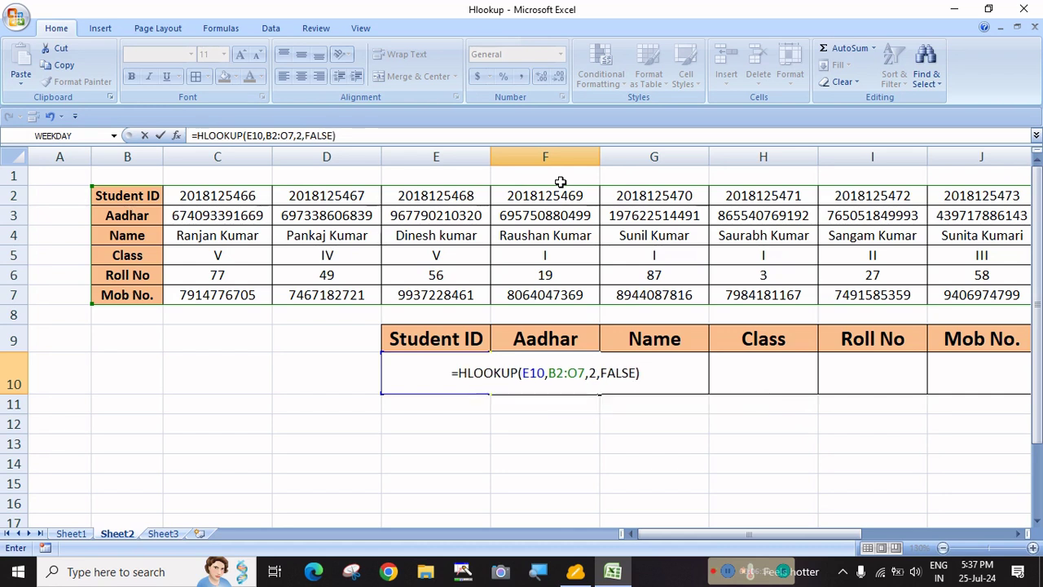
key("Return")
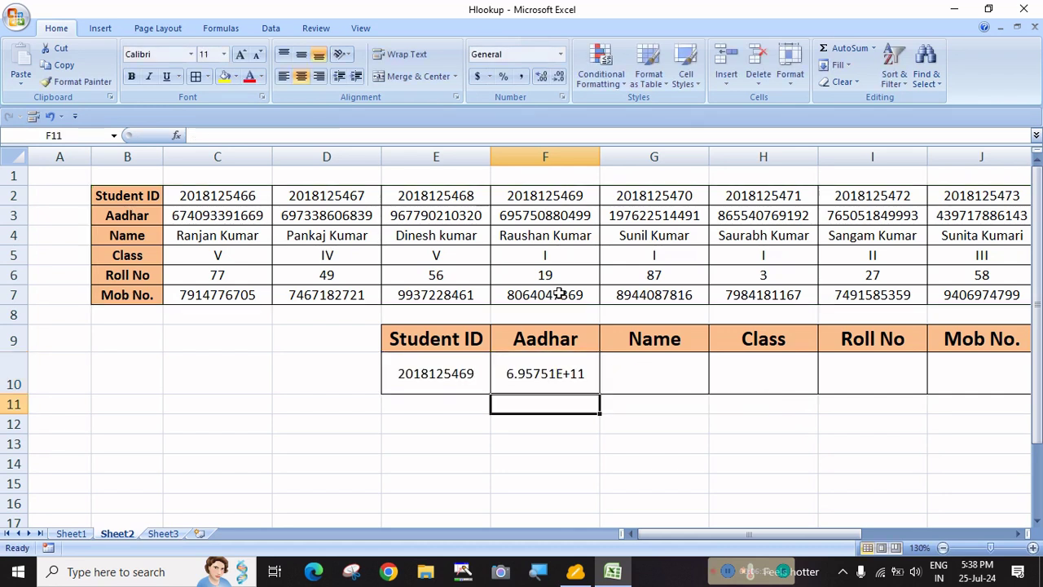
Step: Format the Aadhar result in F10 as Number with no decimal places
left_click(561, 376)
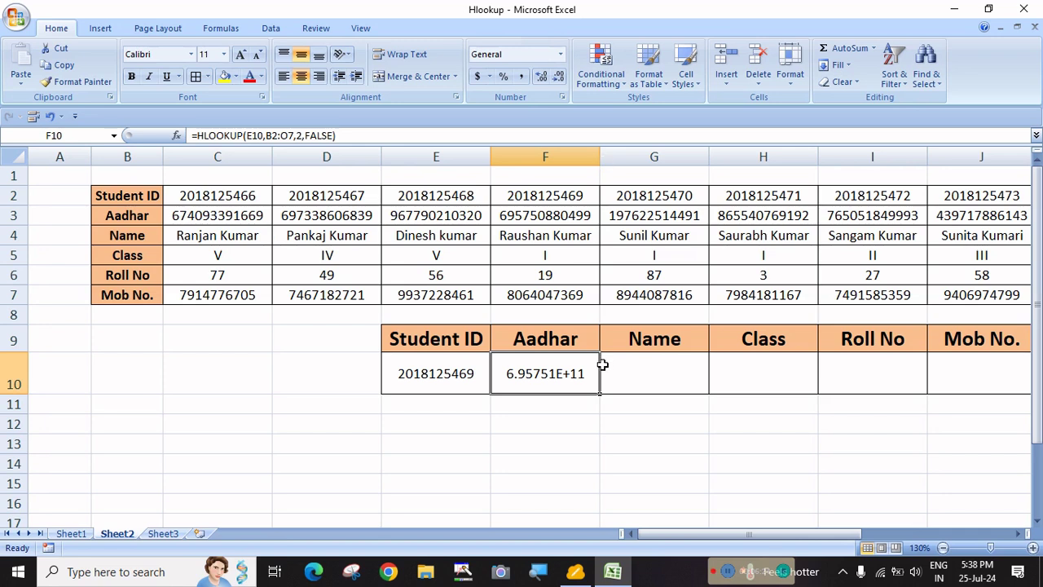
left_click(561, 54)
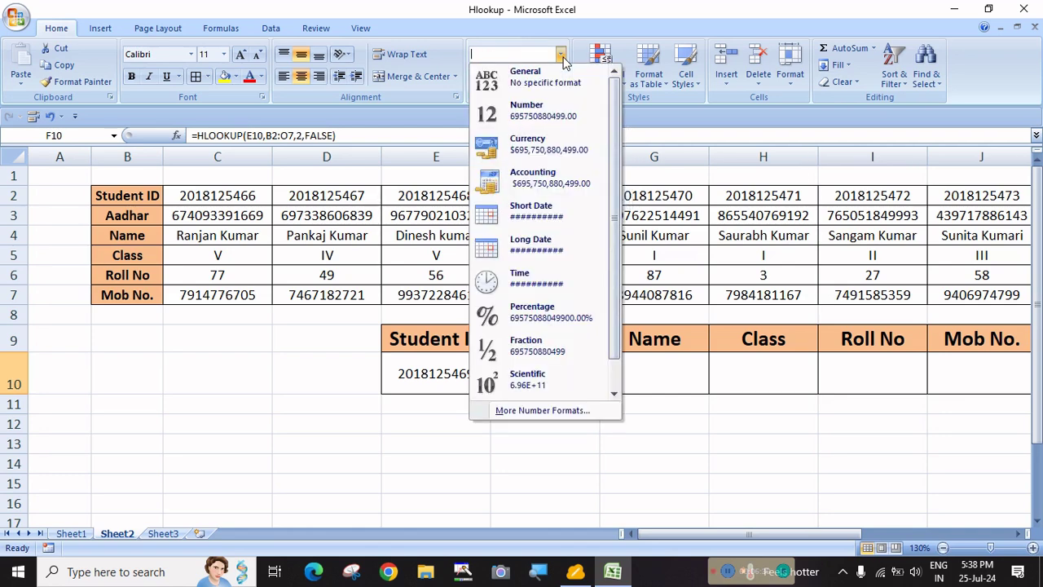
left_click(542, 114)
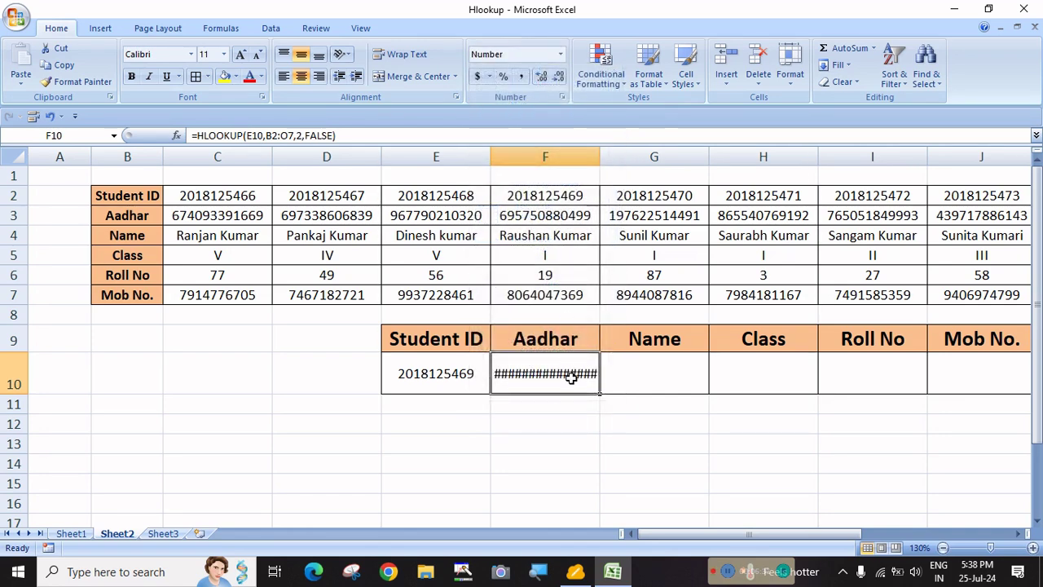
left_click(559, 78)
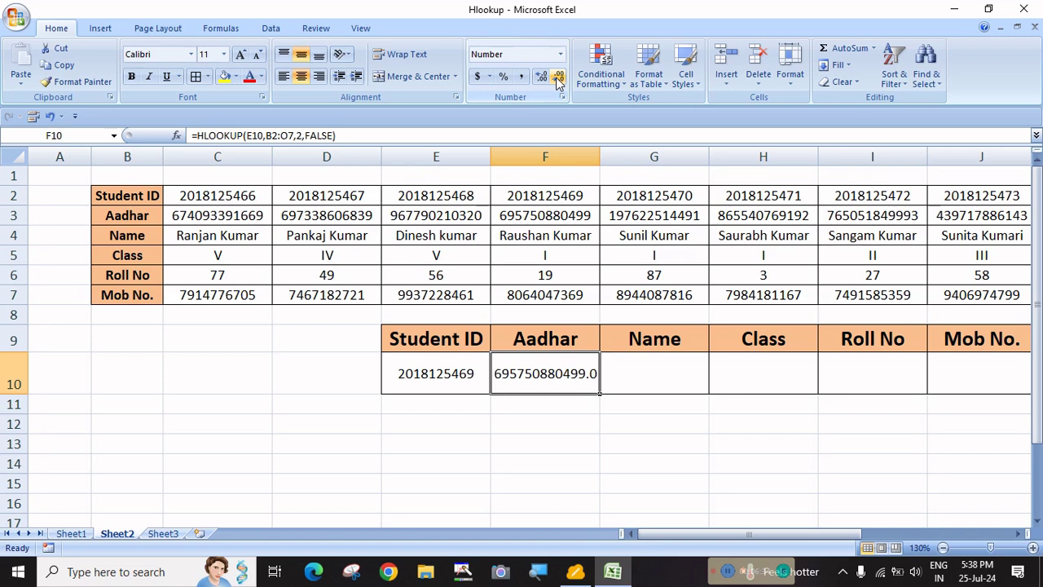
left_click(558, 78)
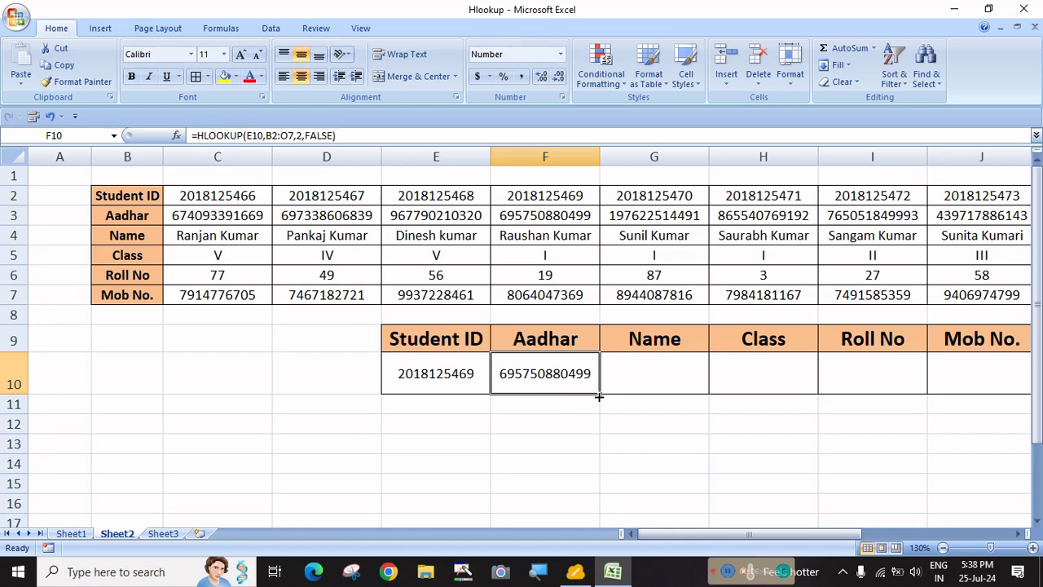
Step: Try to fill the F10 lookup formula with its relative references across G10:J10
left_click_drag(599, 396, 689, 388)
left_click_drag(841, 388, 996, 386)
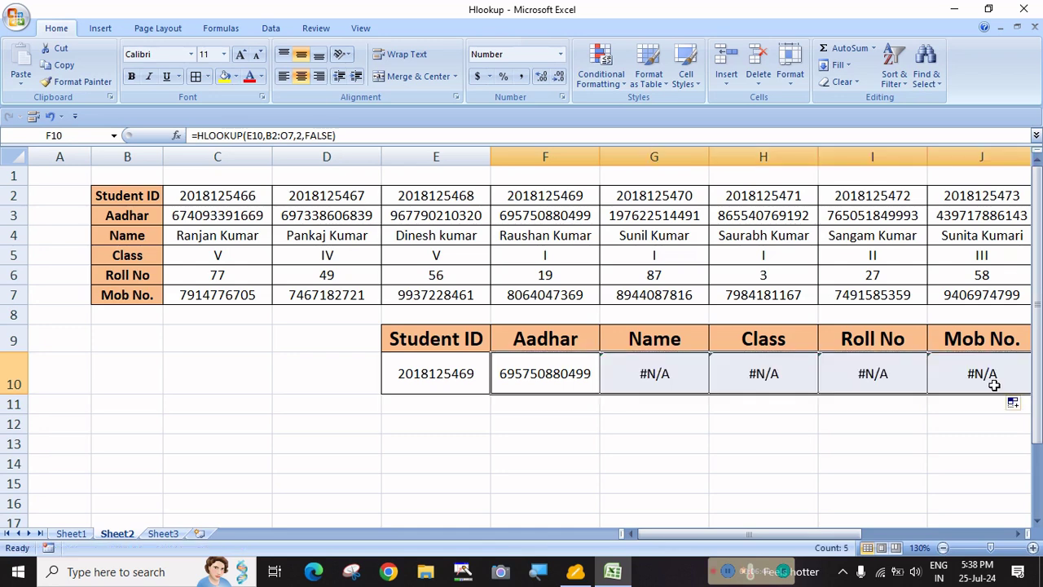
left_click_drag(815, 536, 815, 537)
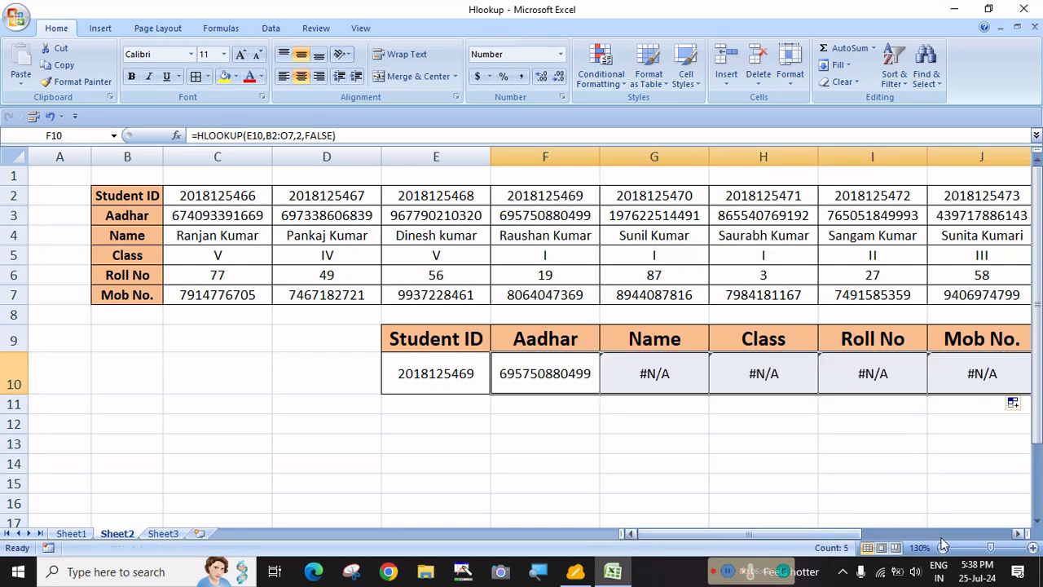
left_click(1018, 533)
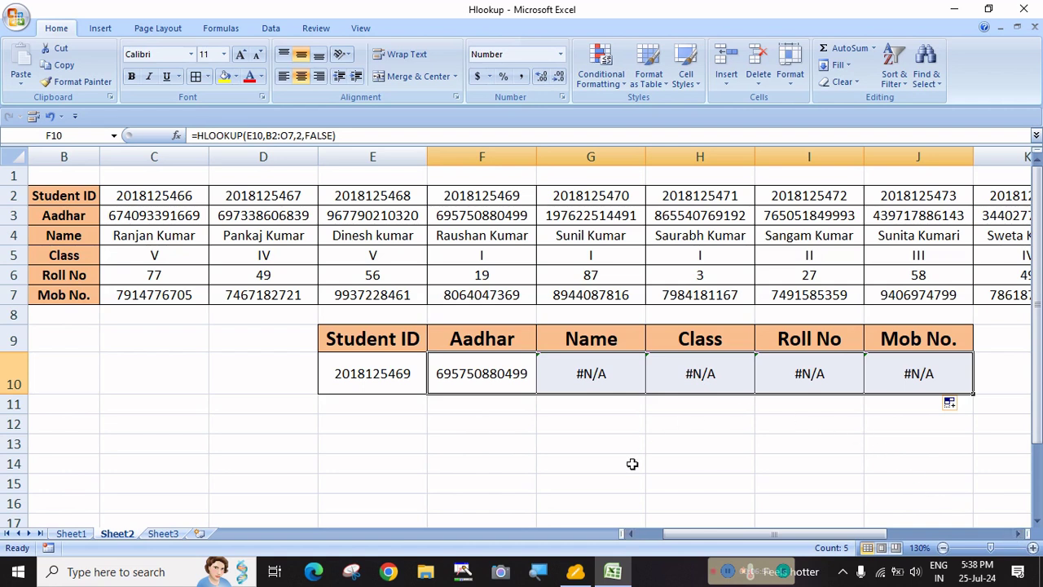
Step: Examine the cell references in the formulas of F10 and G10 to compare their lookup values and table ranges
left_click(485, 376)
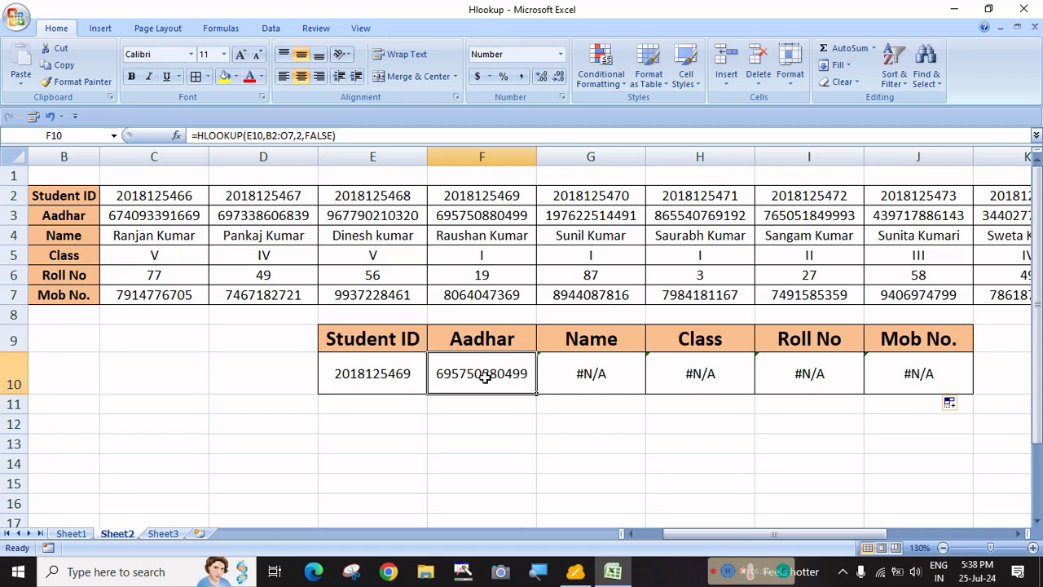
double_click(485, 376)
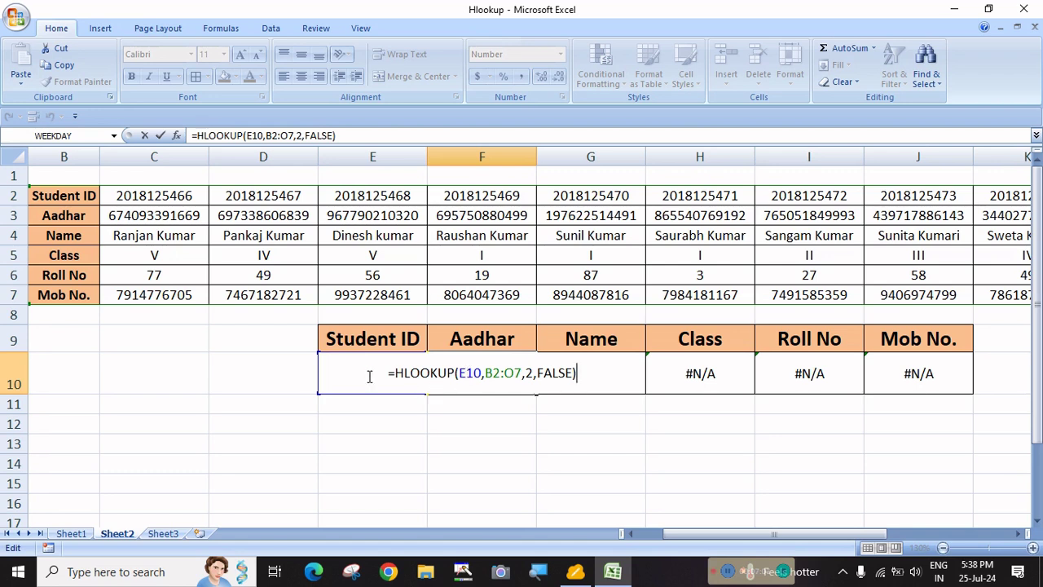
key("Escape")
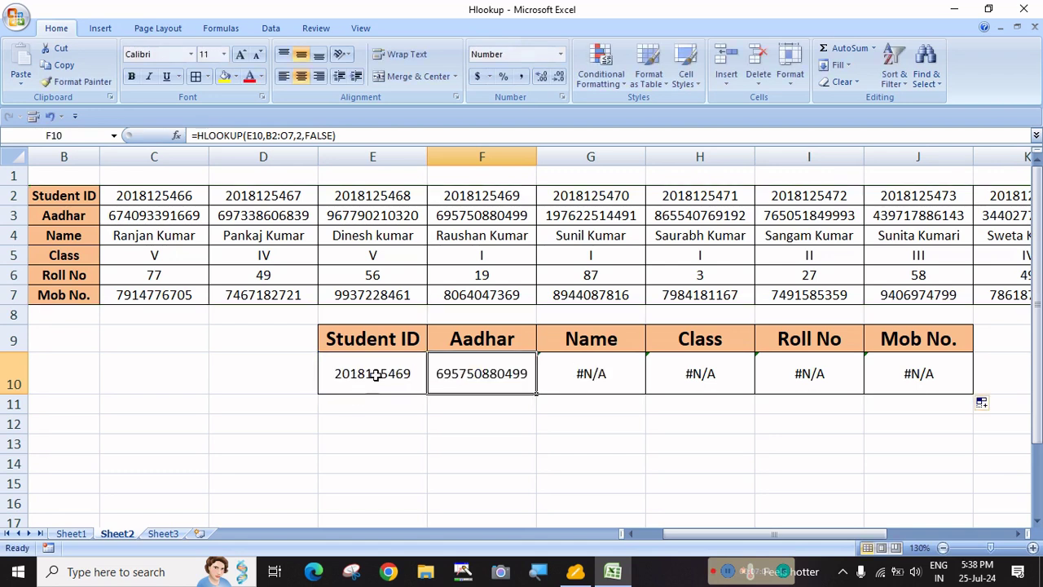
left_click(580, 377)
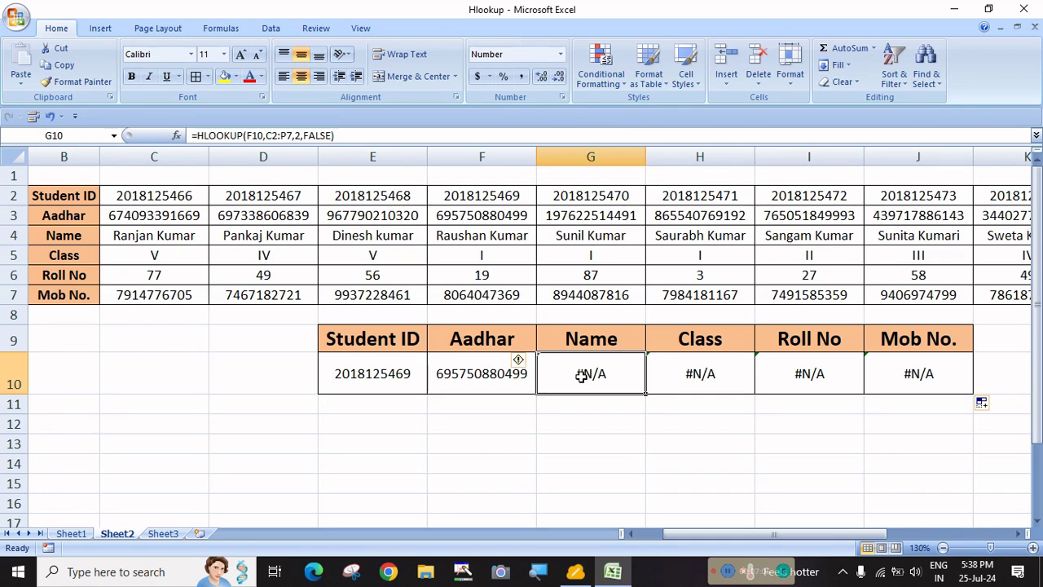
key("F2")
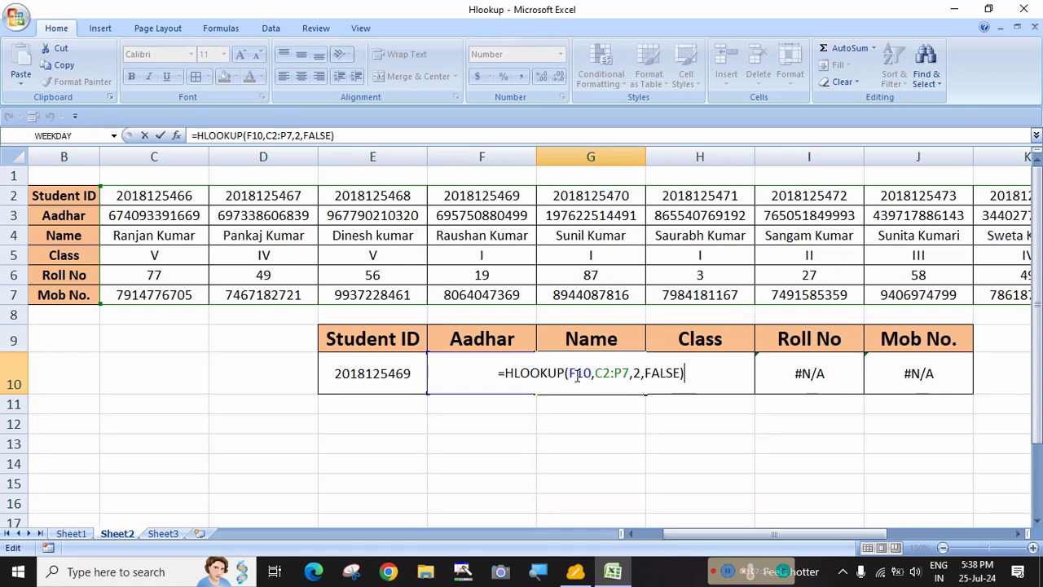
key("Return")
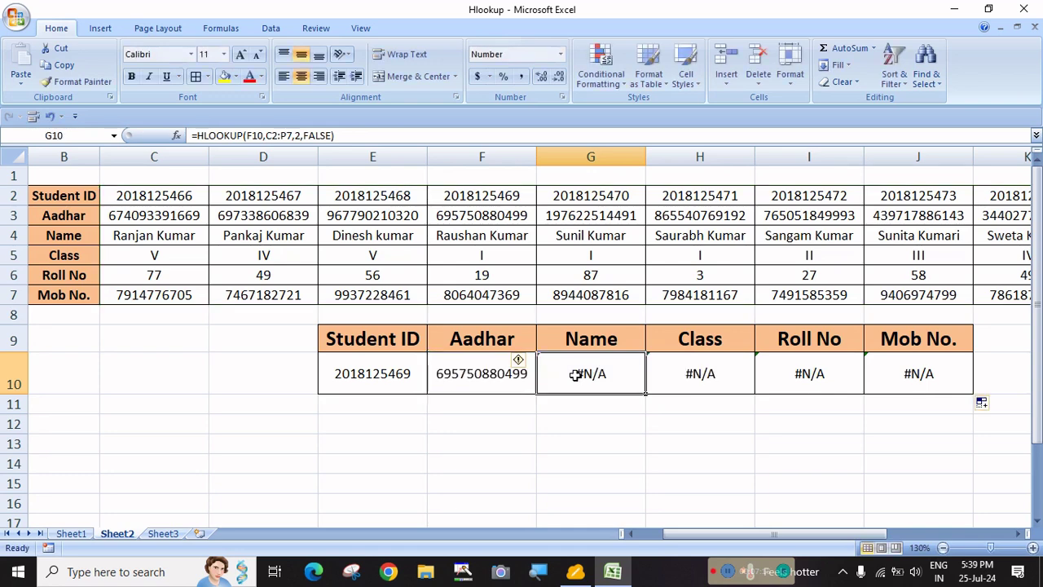
Step: Make the lookup value in the F10 formula an absolute reference, $E$10
left_click(471, 375)
double_click(466, 378)
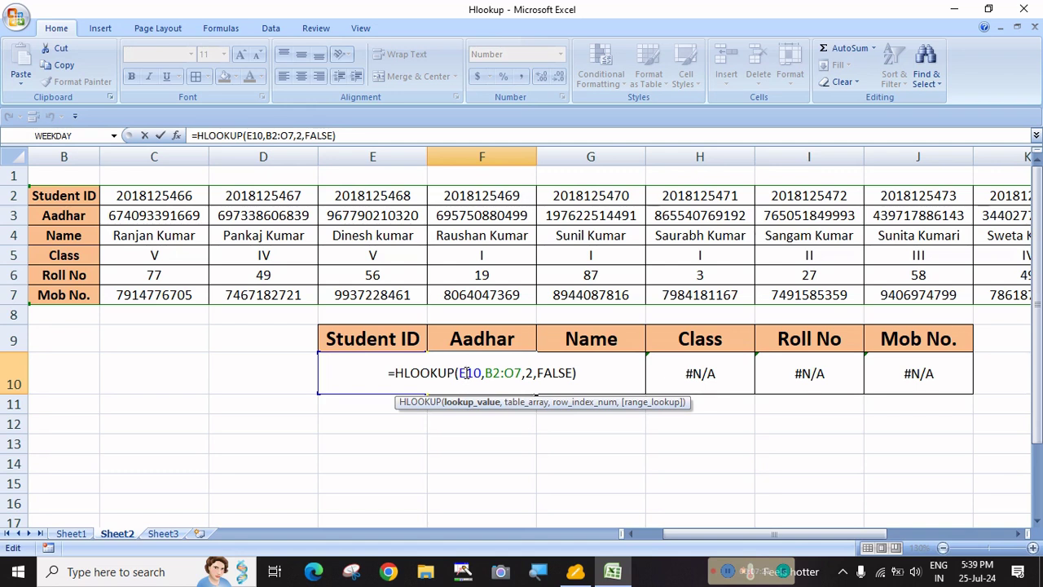
key("F4")
key("Return")
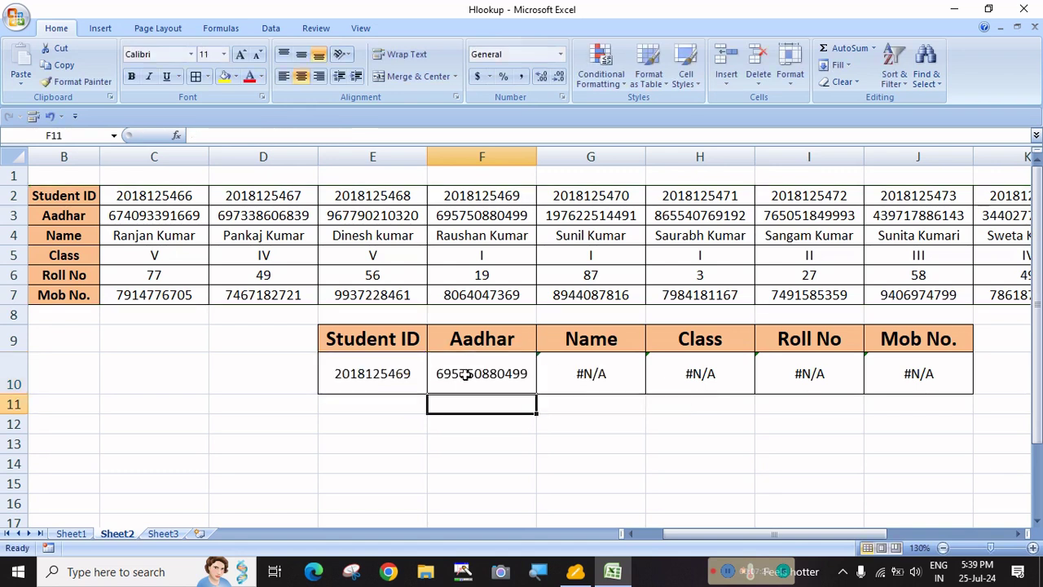
Step: Fill the F10 formula with the locked $E$10 lookup value across the Name to Mob No. cells G10:J10
left_click(466, 375)
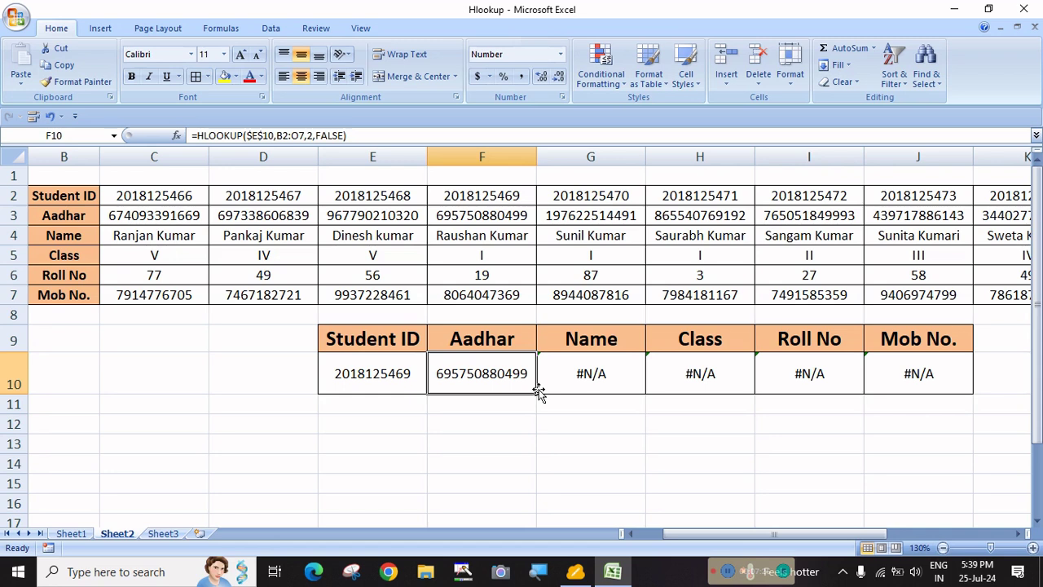
left_click_drag(536, 393, 938, 396)
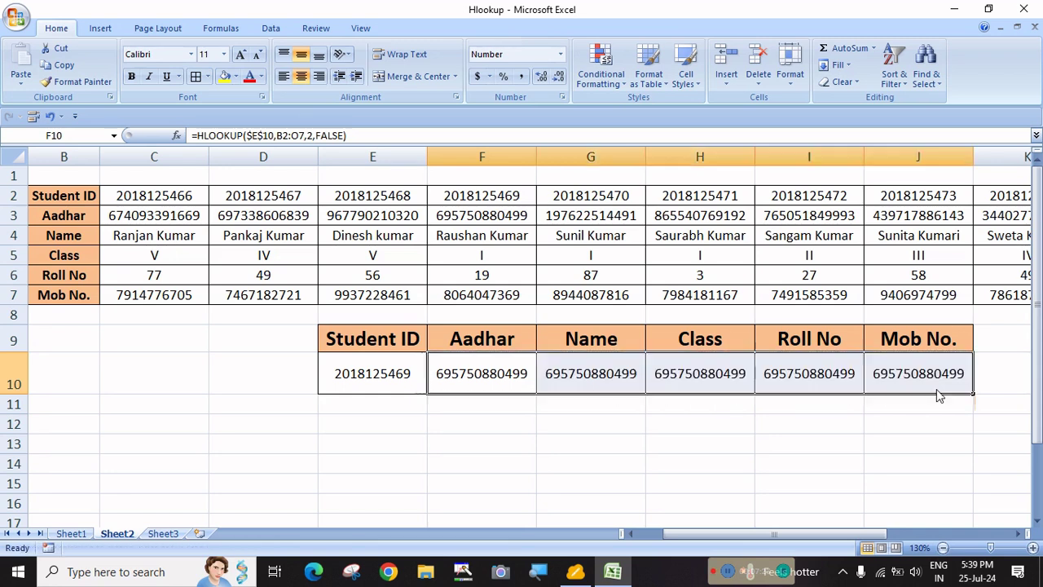
left_click(574, 425)
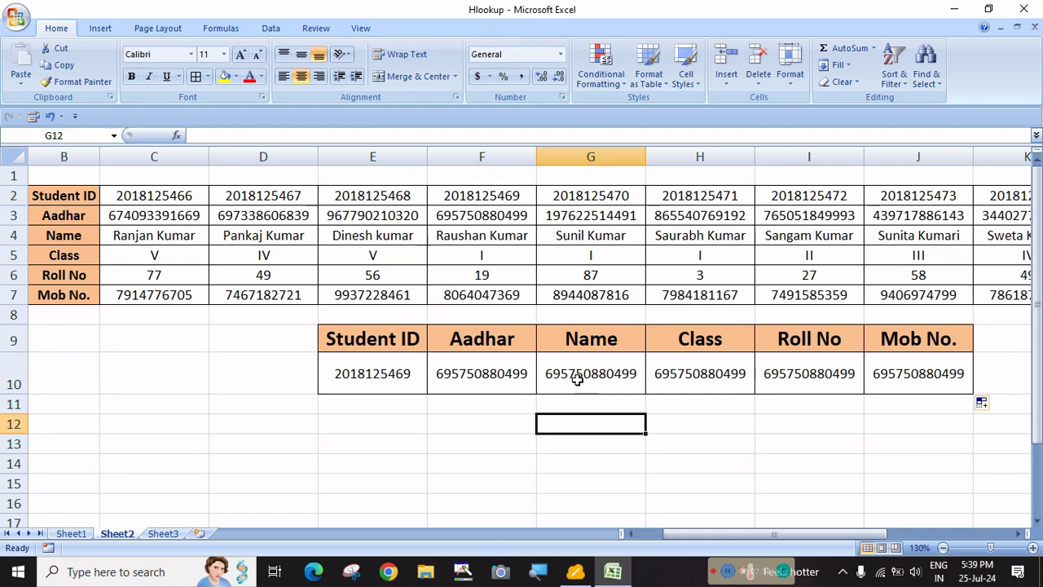
Step: Examine the row index argument in the F10 HLOOKUP formula against the table's row labels
left_click(466, 376)
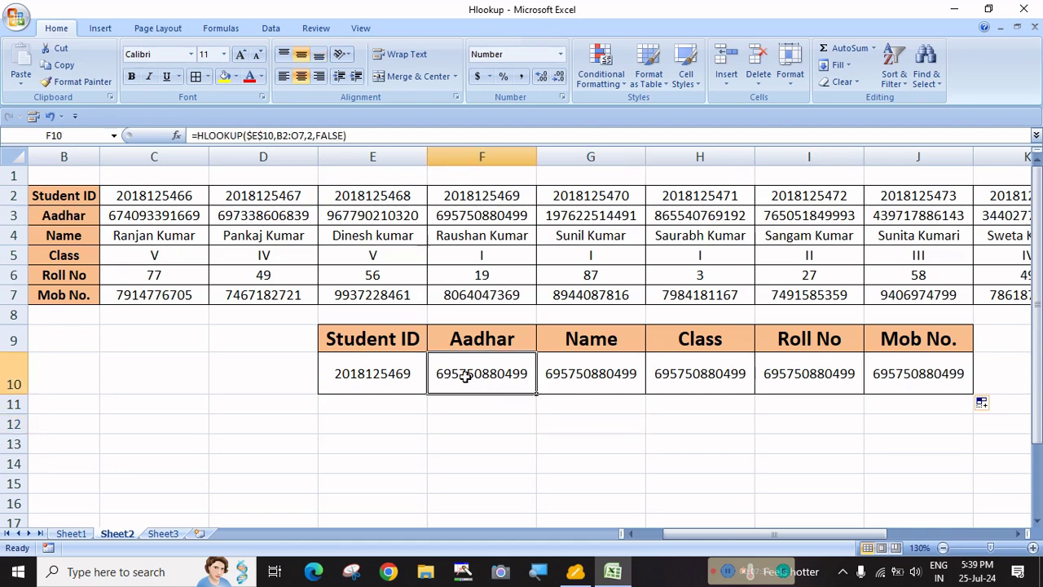
key("F2")
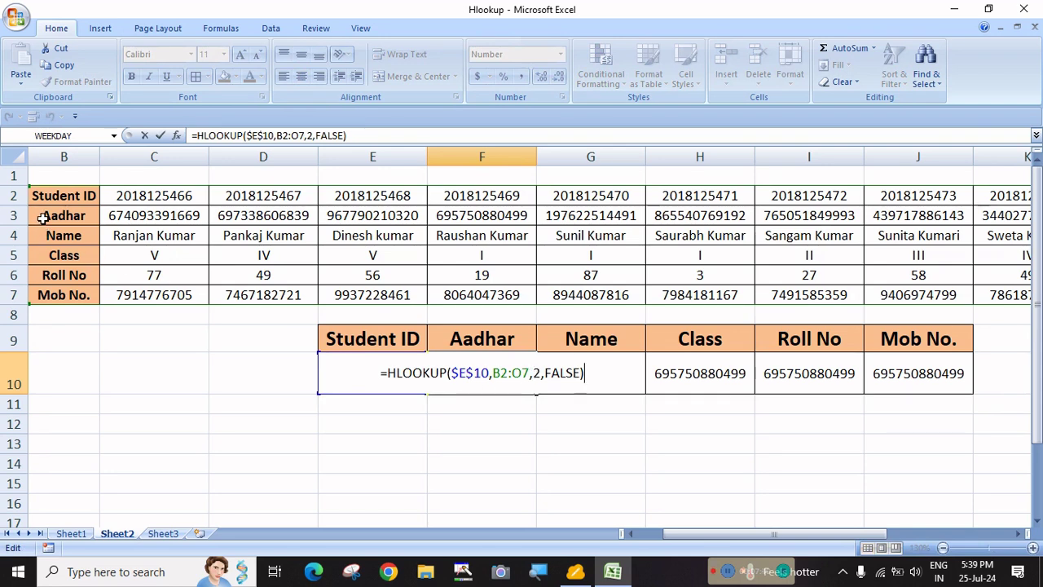
left_click(533, 373)
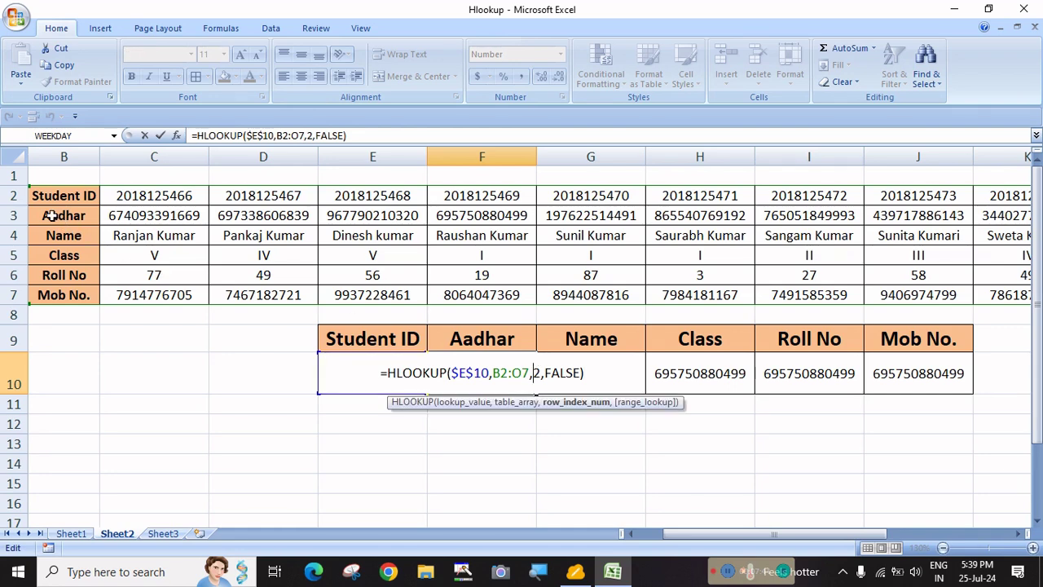
key("Escape")
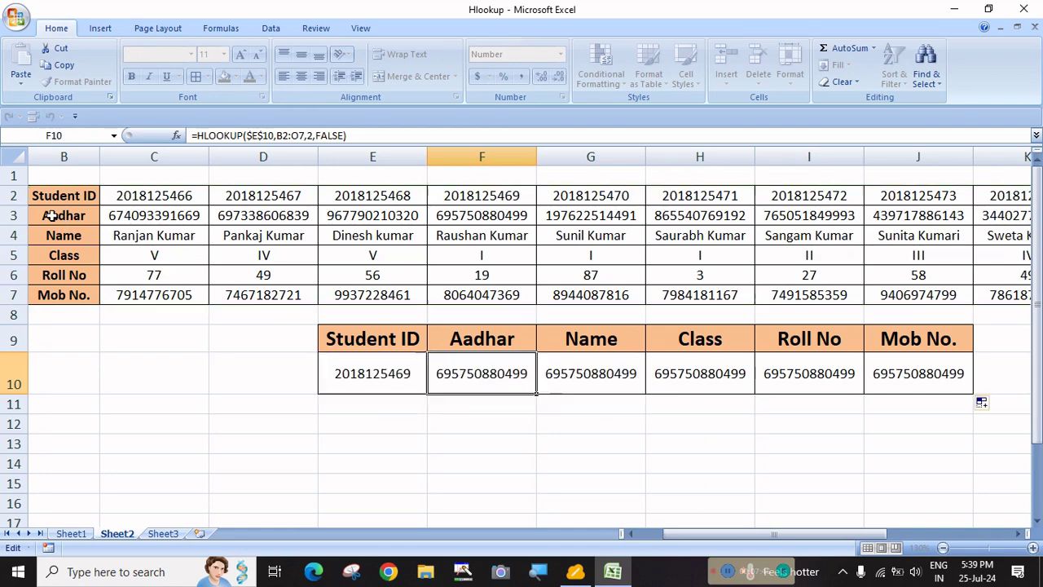
Step: Set the row index number in the G10 Name lookup formula to 3
left_click(619, 367)
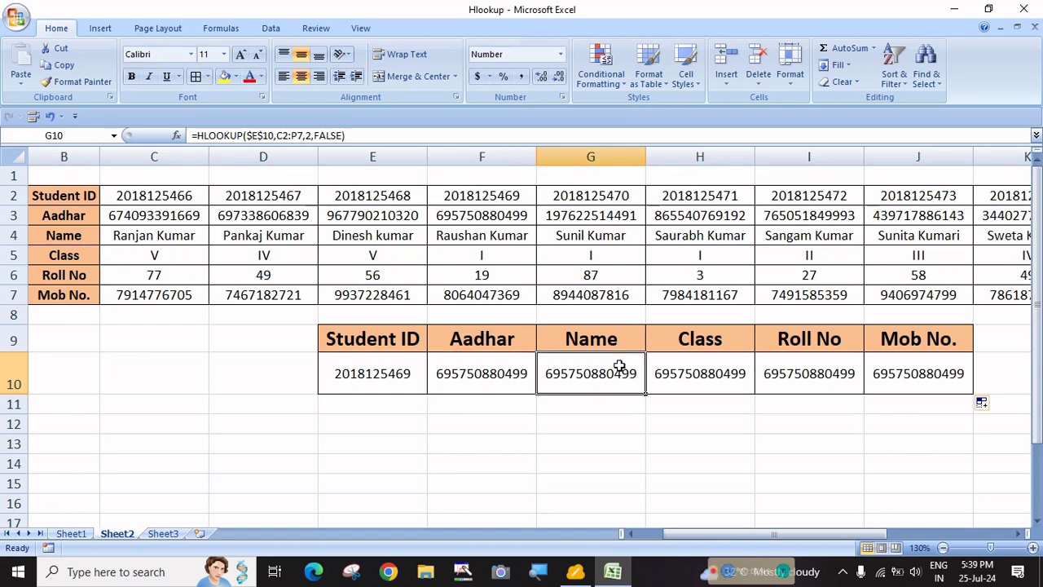
double_click(619, 367)
left_click(641, 374)
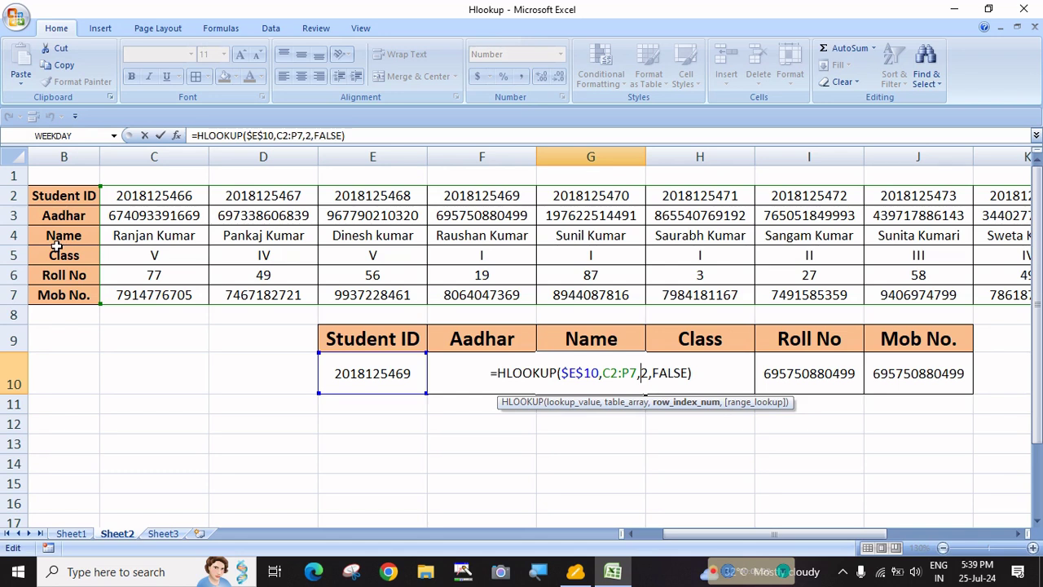
key("Delete")
type("3")
key("Return")
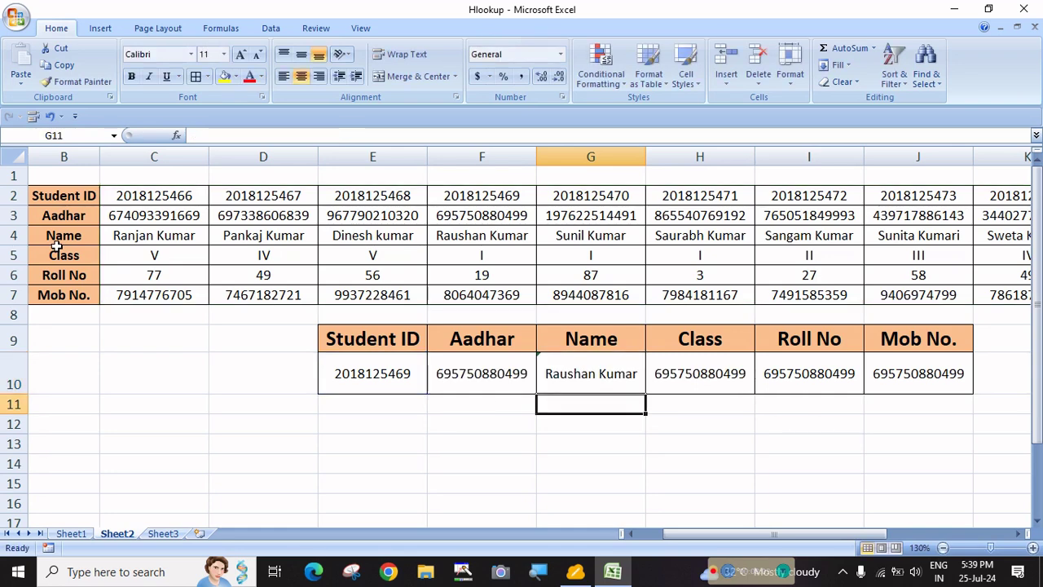
Step: Refill the F10 Aadhar lookup formula across the Name to Mob No. cells G10:J10
left_click(474, 373)
left_click_drag(536, 394, 919, 396)
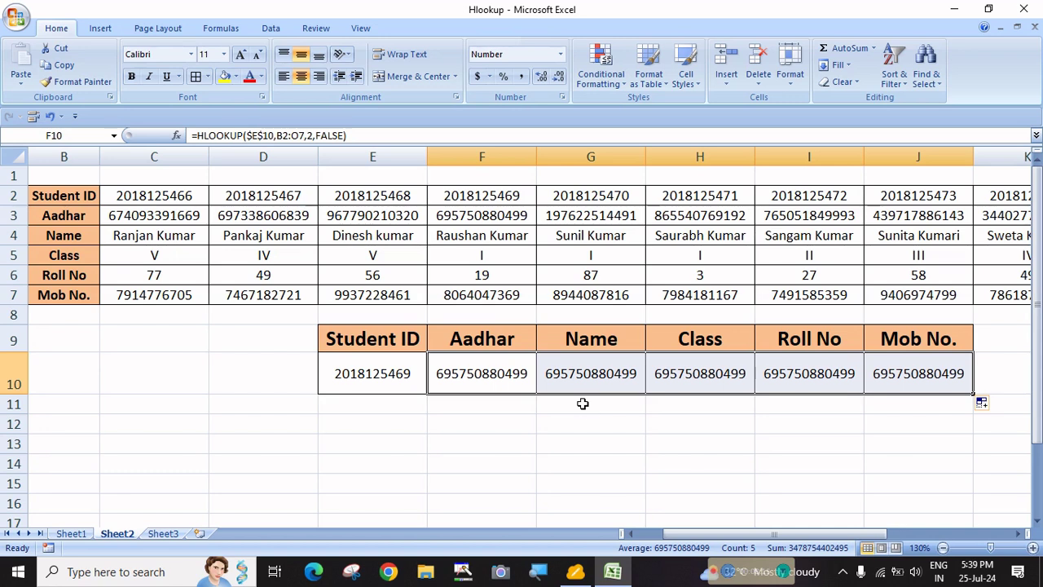
left_click(533, 425)
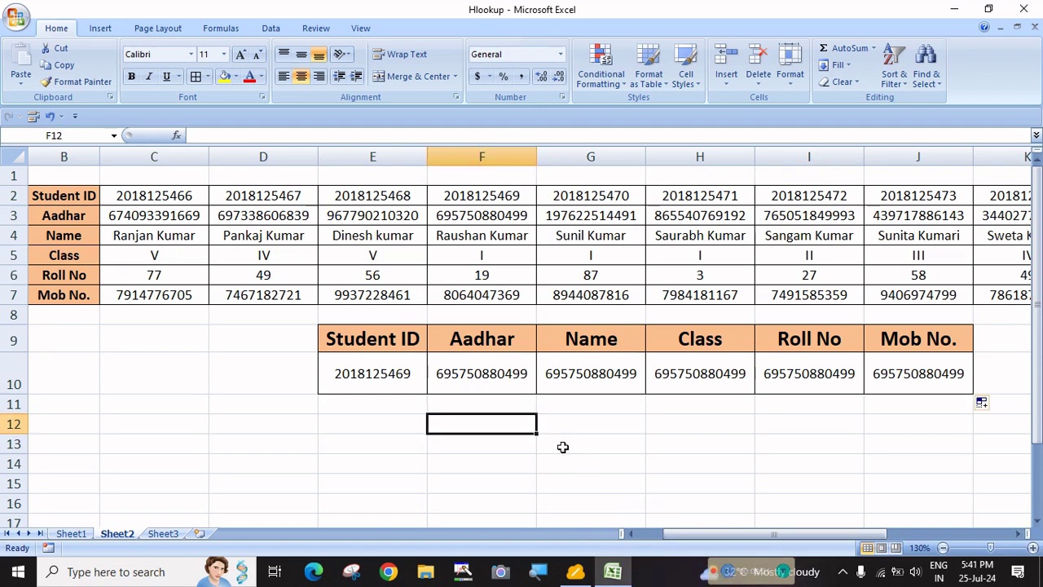
left_click(580, 426)
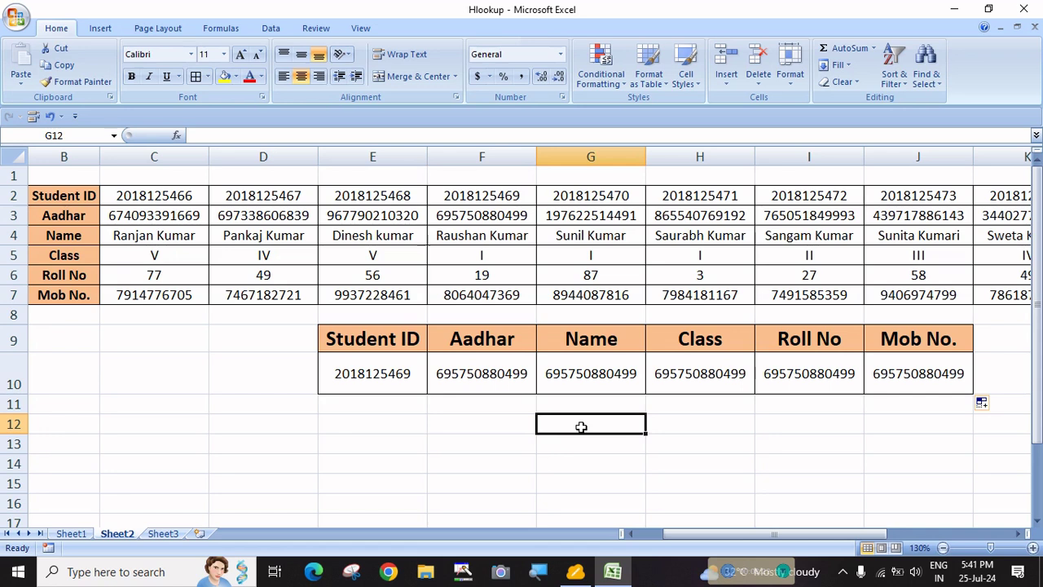
Step: Enter the row index numbers 2, 3, 4, 5 and 6 in F11:J11 beneath the lookup row
left_click(485, 404)
left_click(494, 374)
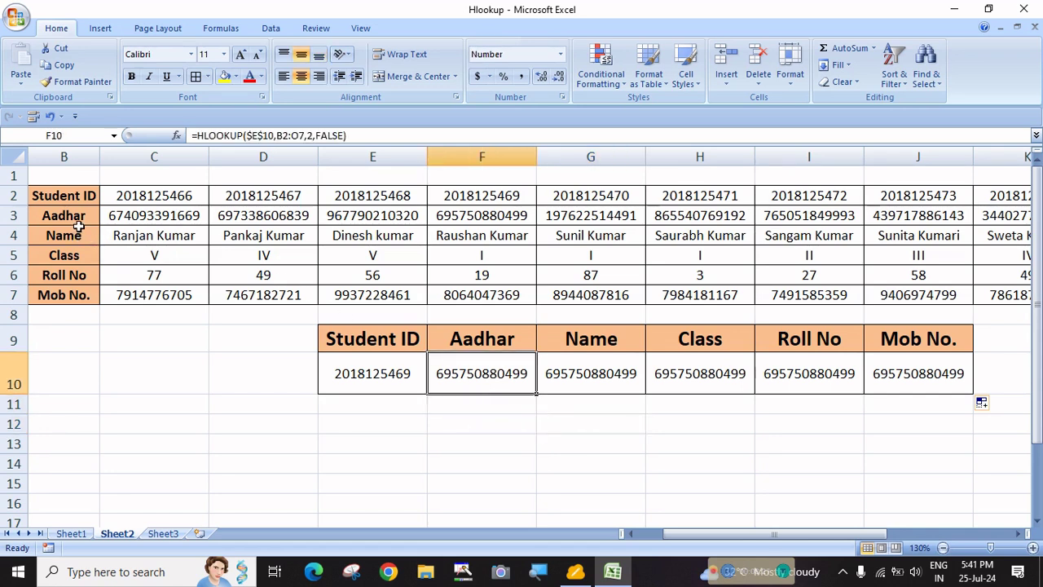
left_click(474, 412)
type("2")
key("Tab")
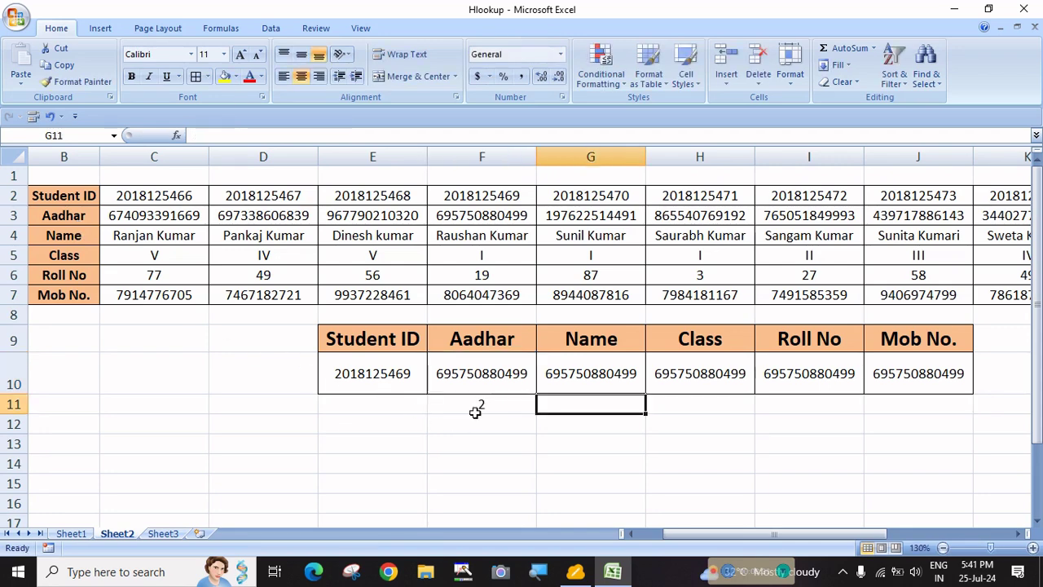
type("3")
key("Tab")
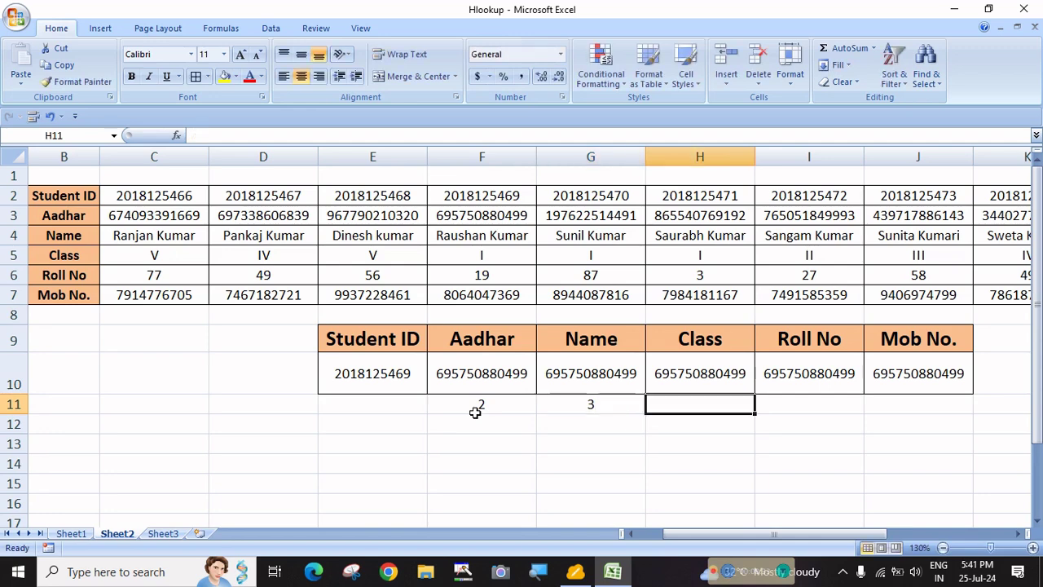
type("4")
key("Tab")
type("5")
key("Tab")
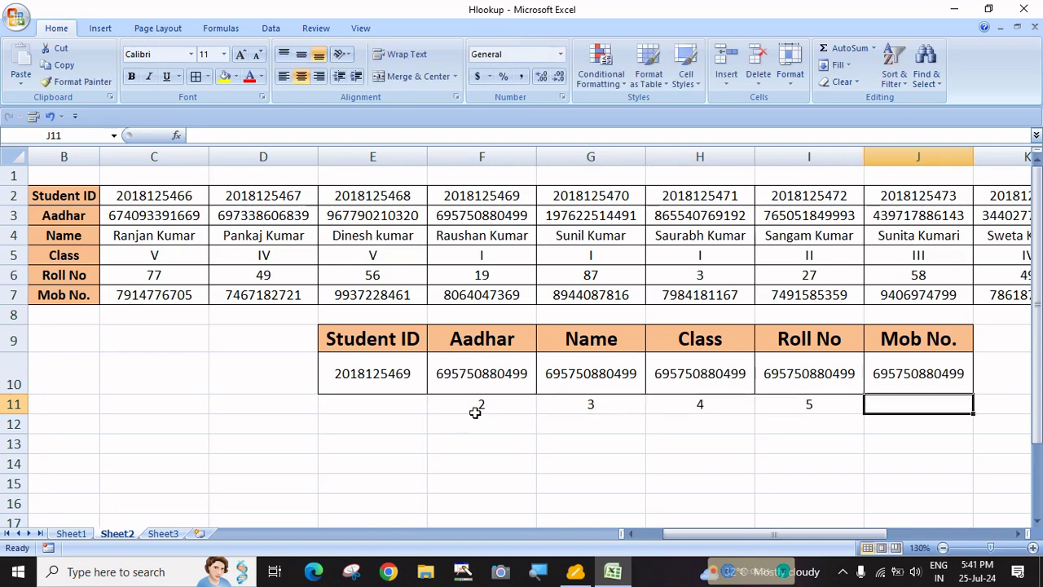
type("6")
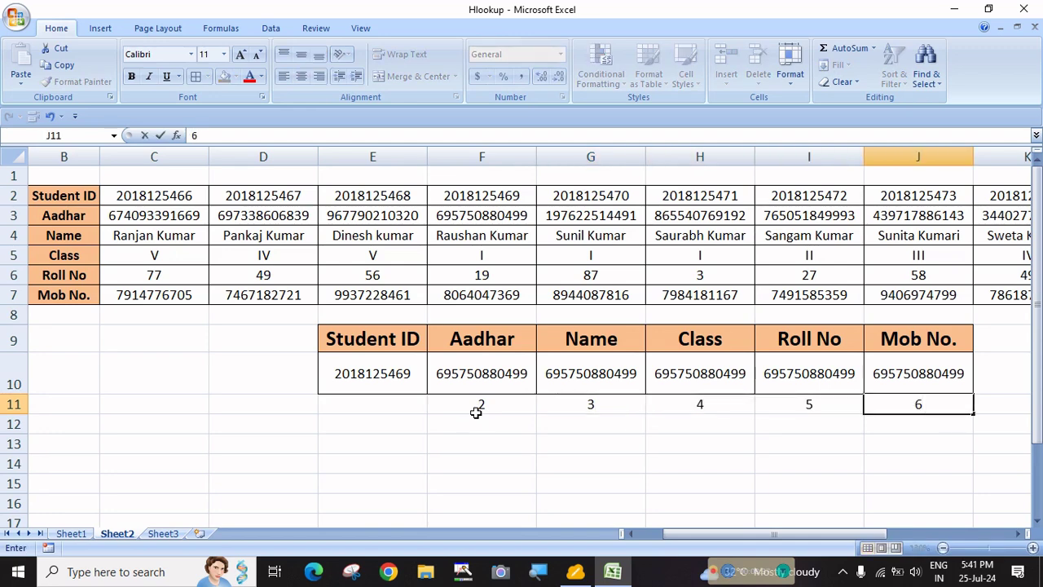
left_click(479, 408)
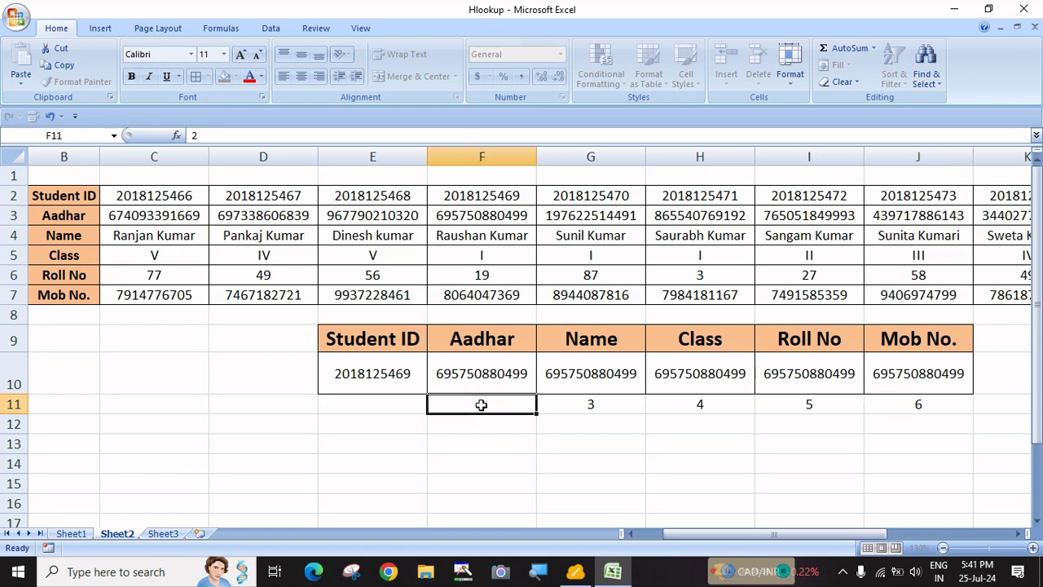
left_click(576, 399)
left_click(700, 401)
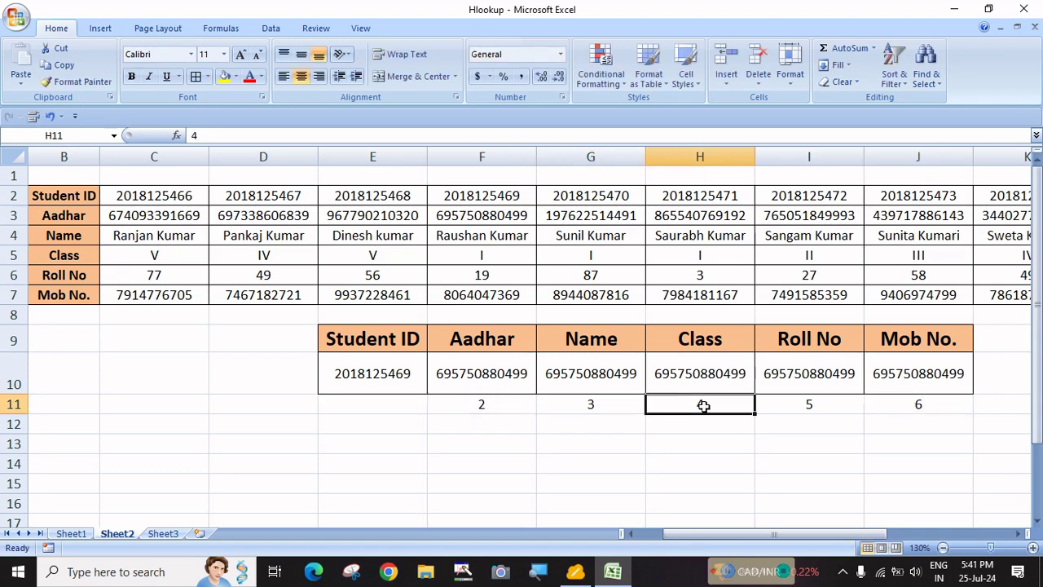
left_click(780, 402)
left_click(922, 403)
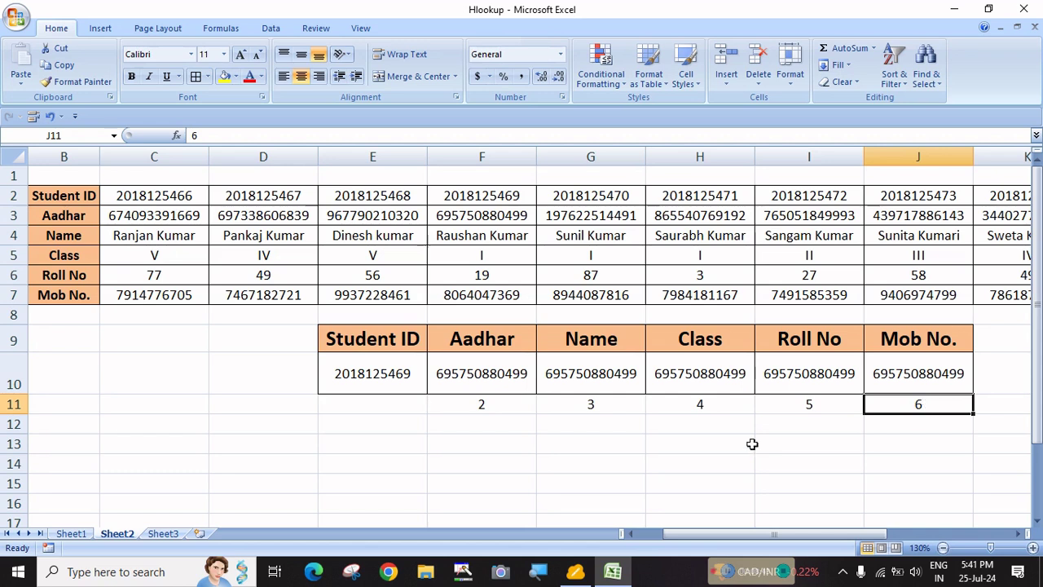
left_click(643, 460)
left_click(473, 445)
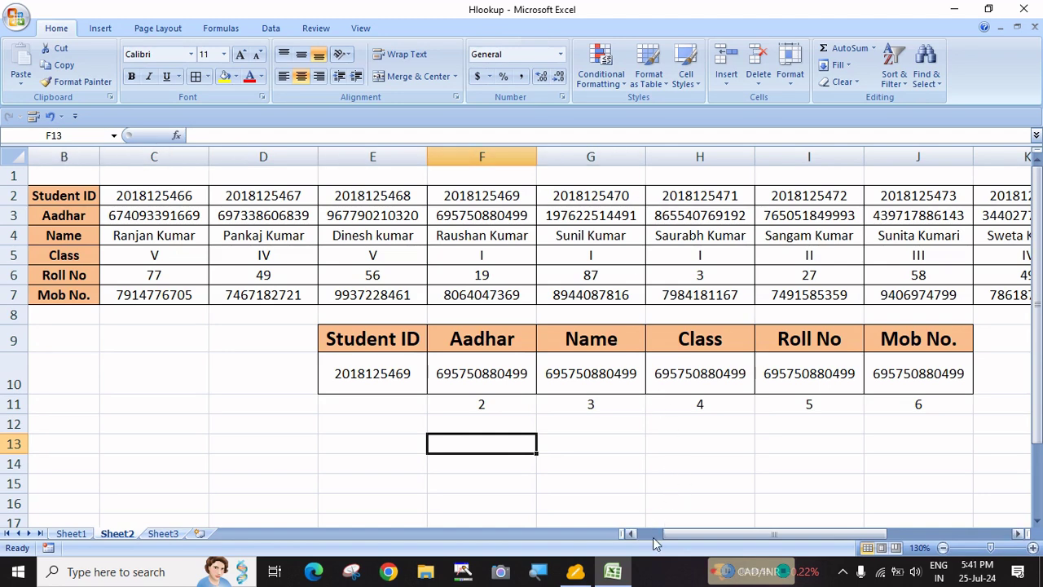
Step: Enter the formula =COLUMN() in the empty cell C13 to test the function
left_click_drag(654, 538, 639, 536)
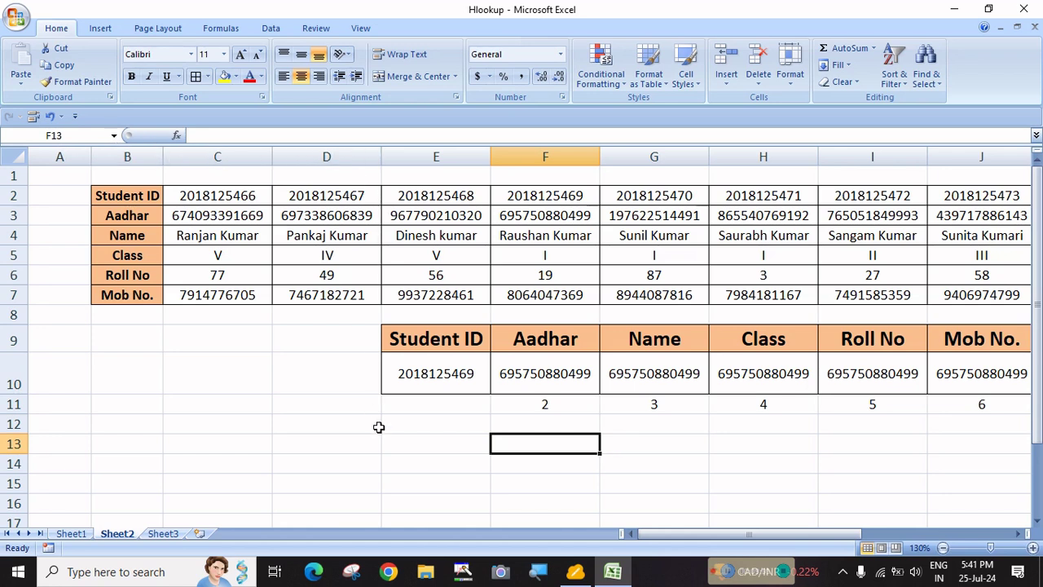
left_click(227, 446)
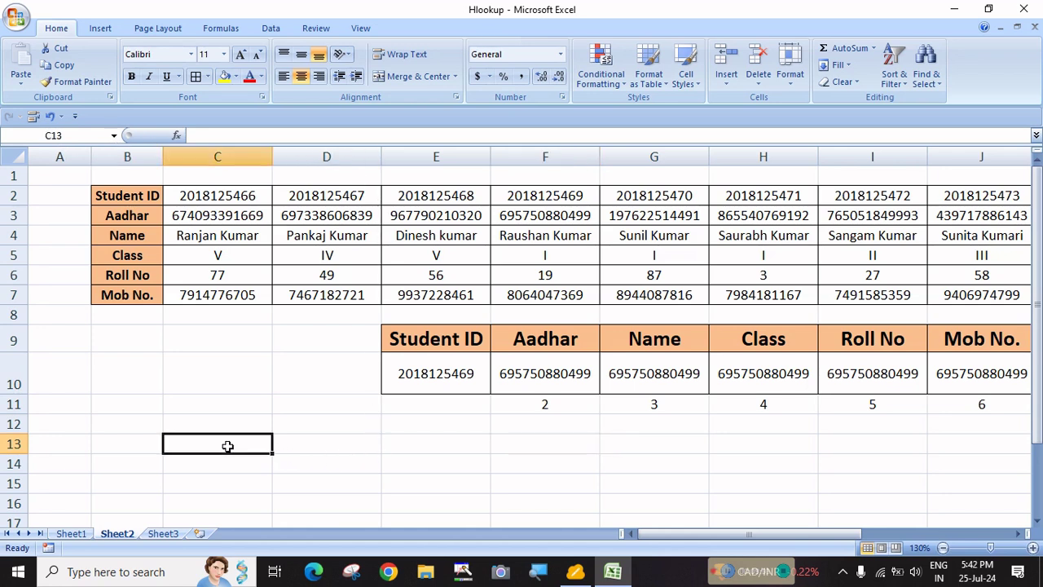
type("=cl")
key("Tab")
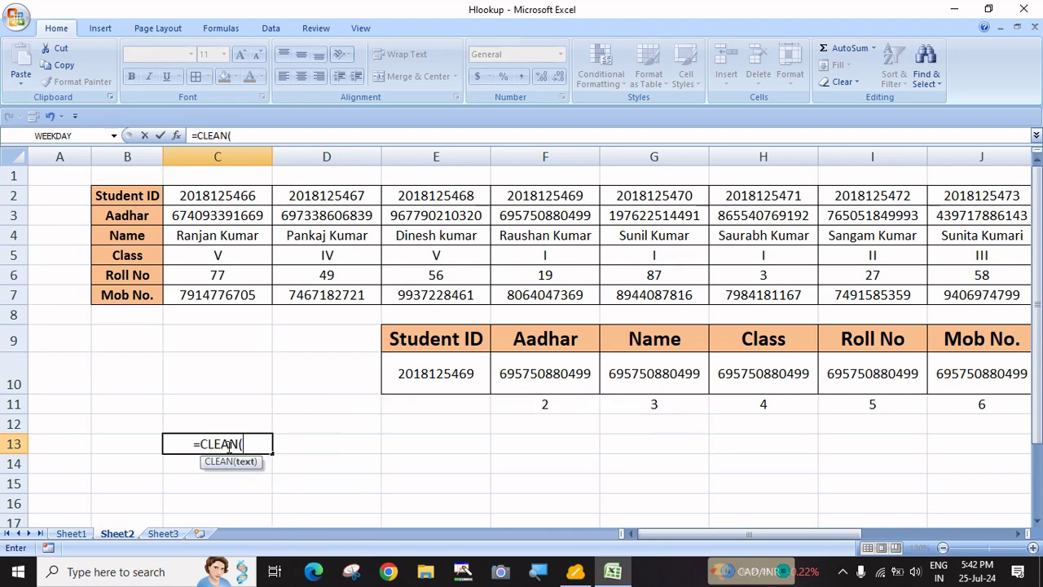
key("BackSpace")
key("BackSpace")
key("BackSpace")
key("BackSpace")
key("BackSpace")
type("ol")
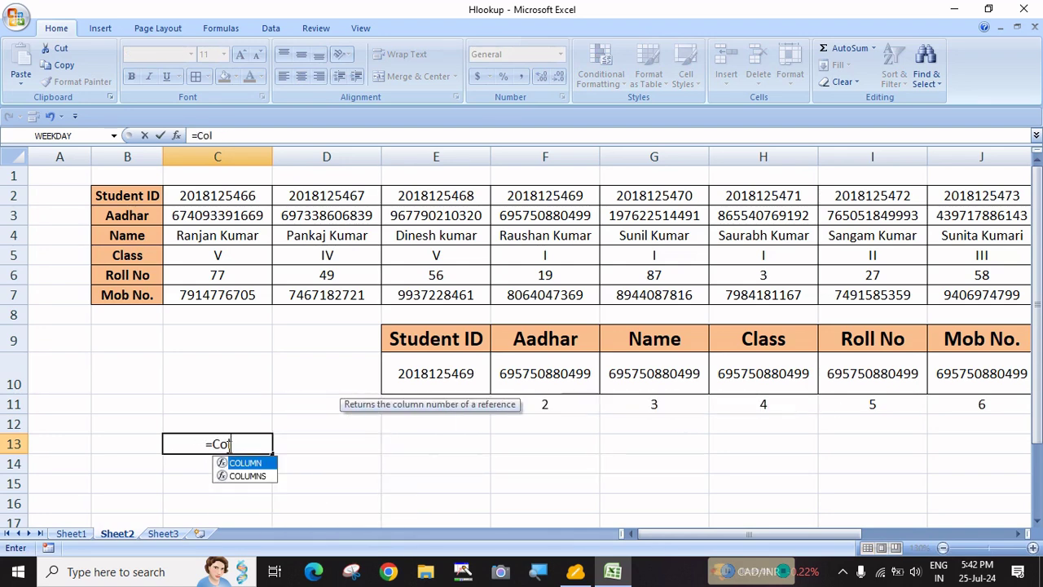
key("Tab")
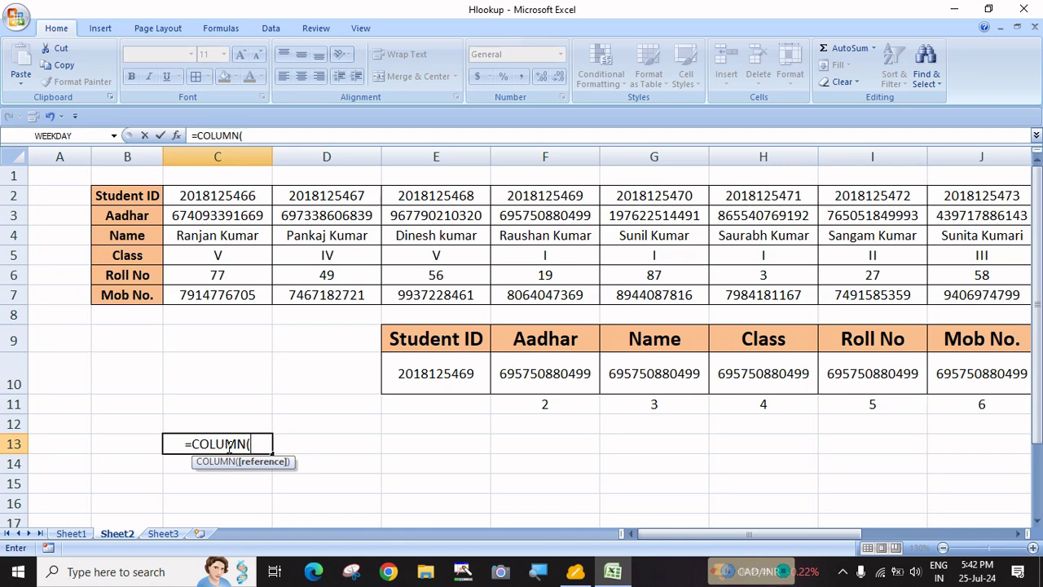
type(")")
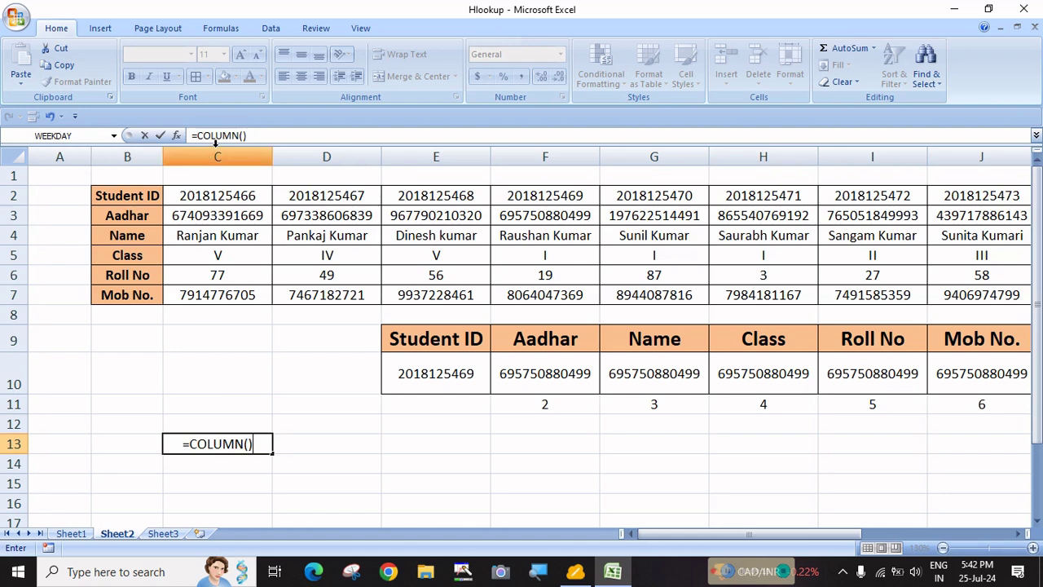
key("Return")
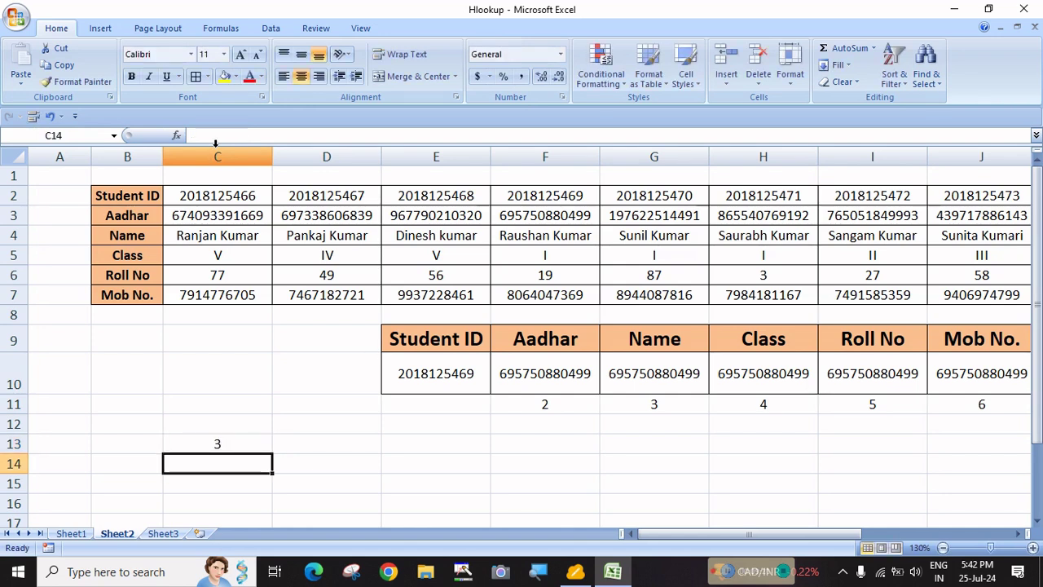
Step: Enter a second test formula, =COLUMN(), in cell D12
key("Up")
key("Up")
key("Right")
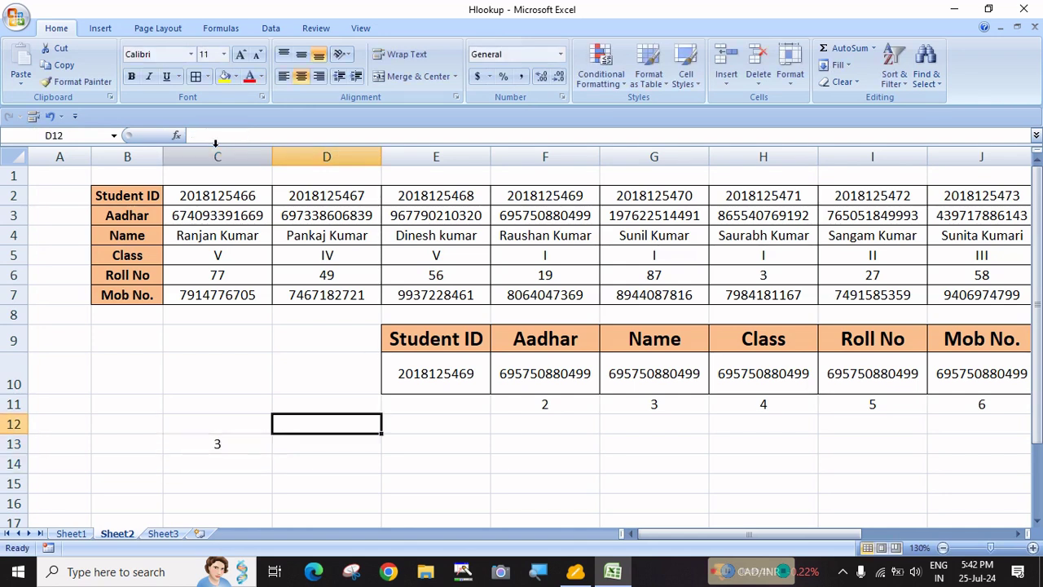
type("=")
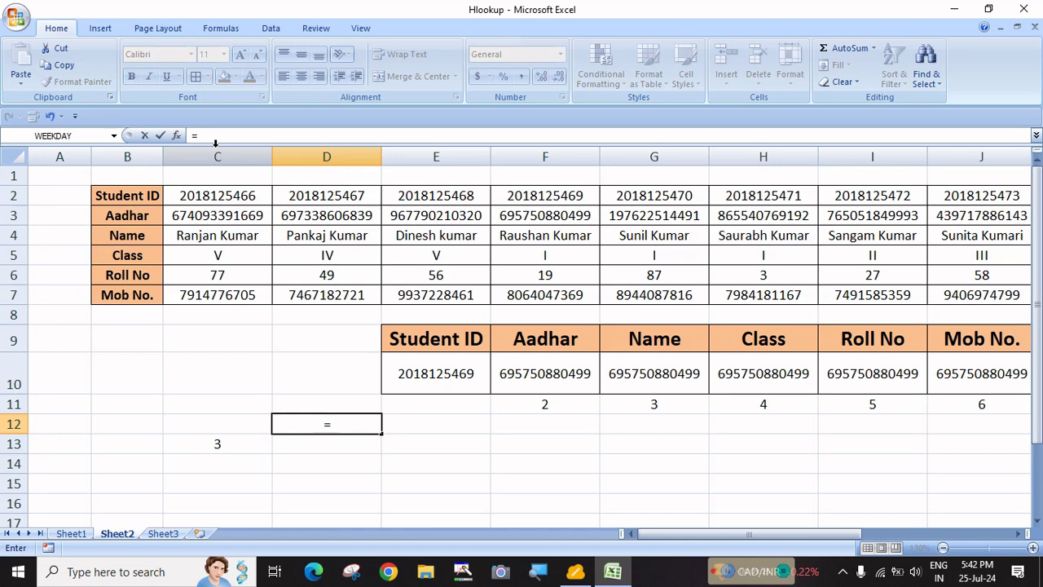
type("col")
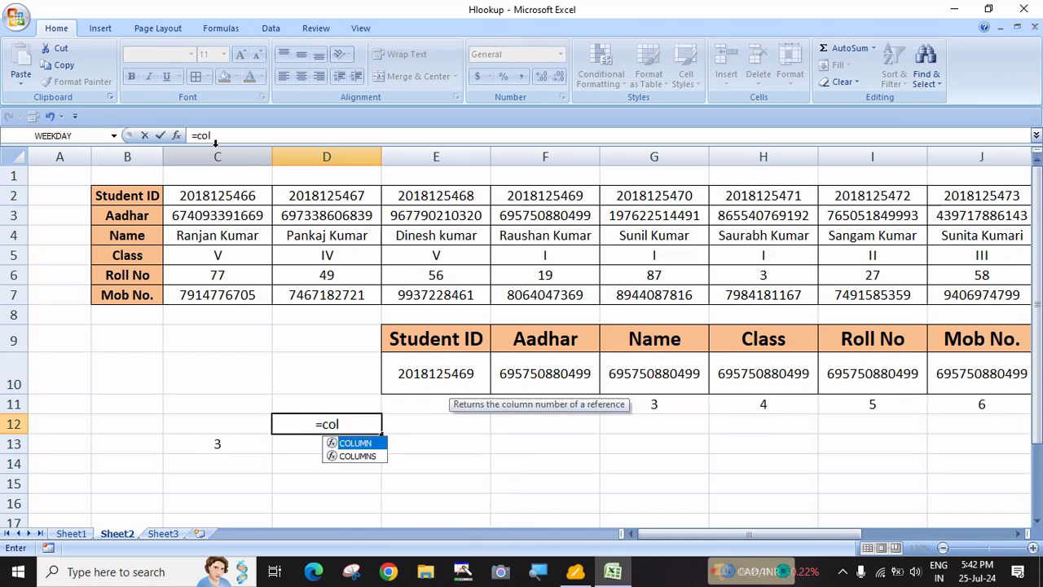
key("Tab")
type(")")
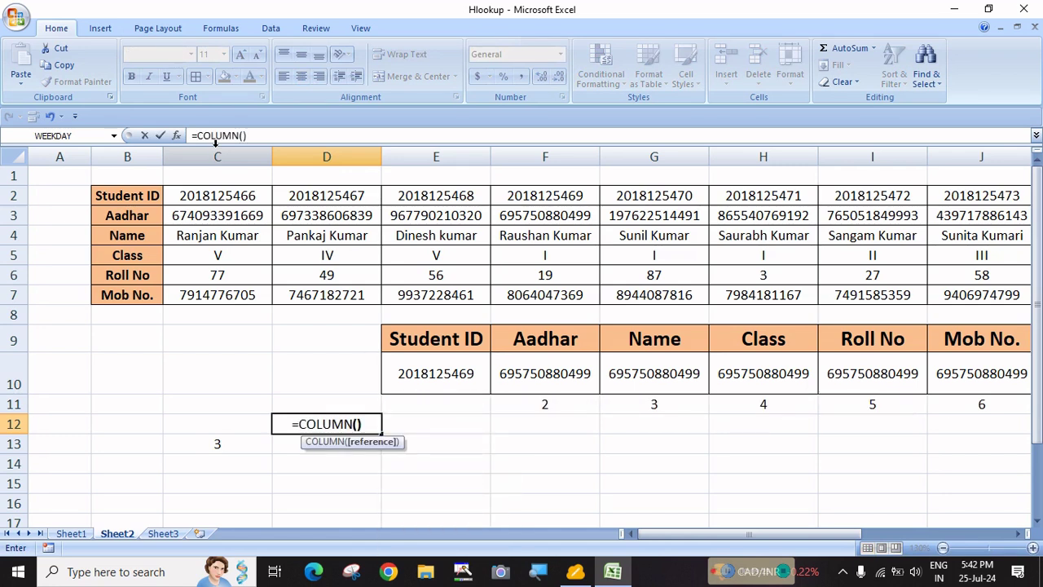
key("Return")
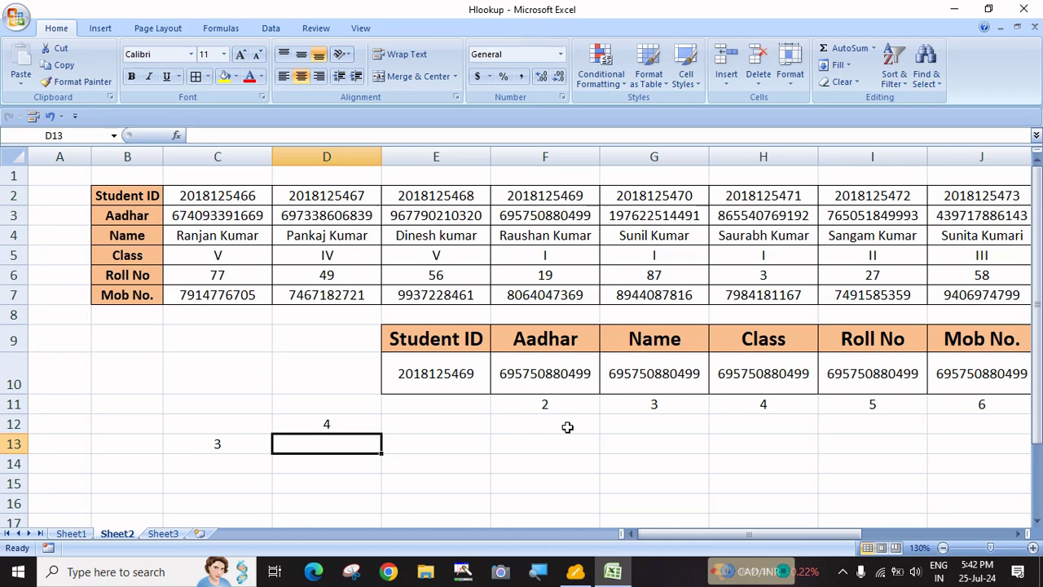
Step: Clear the COLUMN test formulas from the range C12:D14
left_click(226, 421)
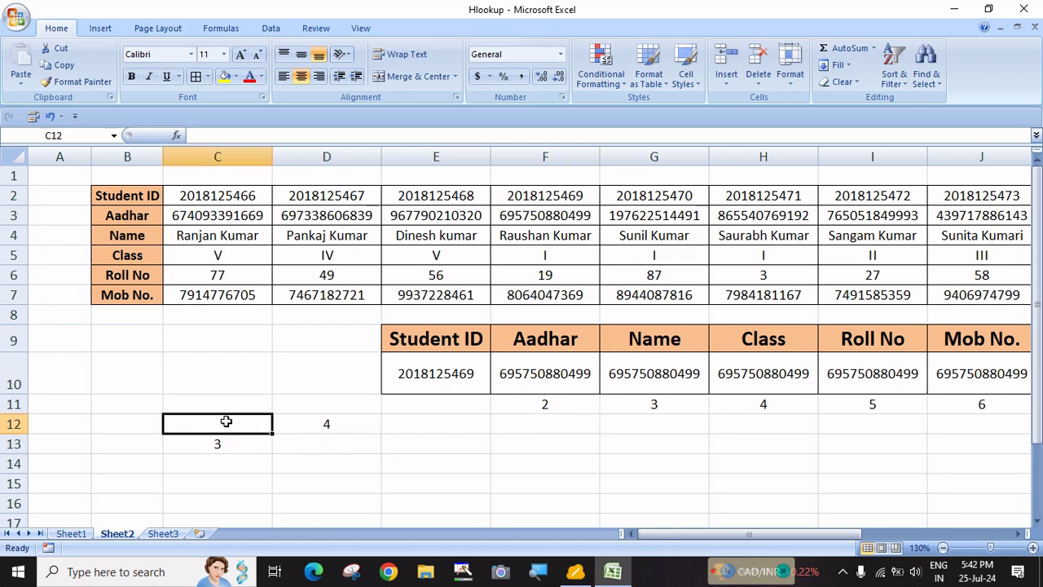
left_click_drag(226, 421, 326, 456)
key("Delete")
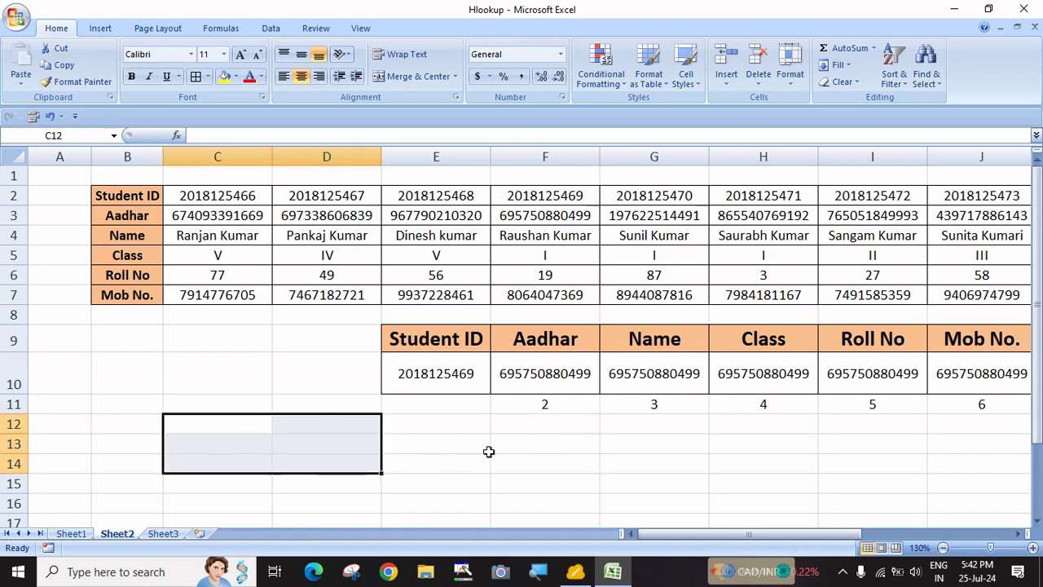
Step: Enter the formula =COLUMN() in F12, beneath the first row index number, and check the cells across to J12
left_click(519, 429)
type("=col")
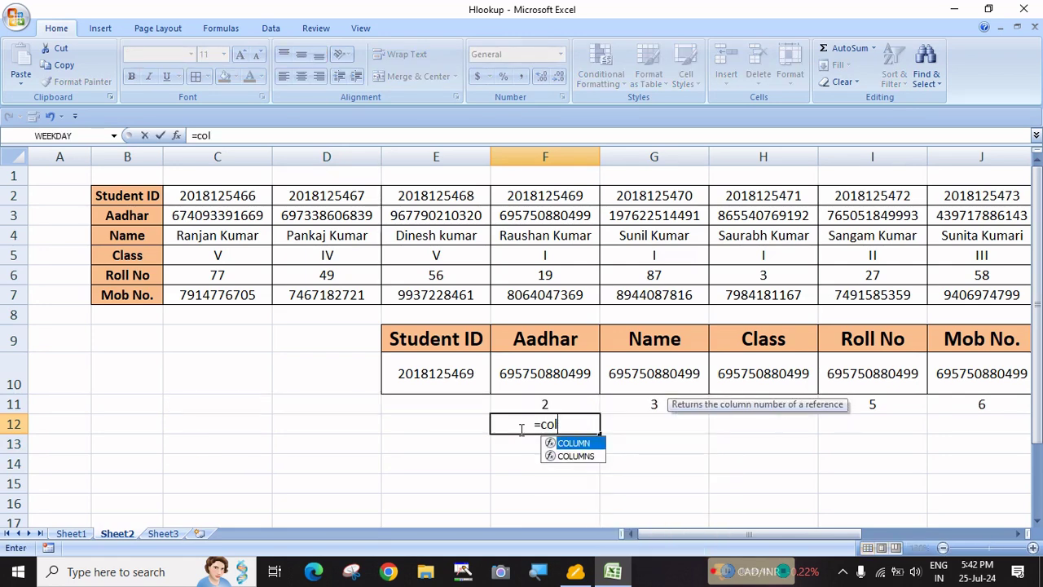
key("Tab")
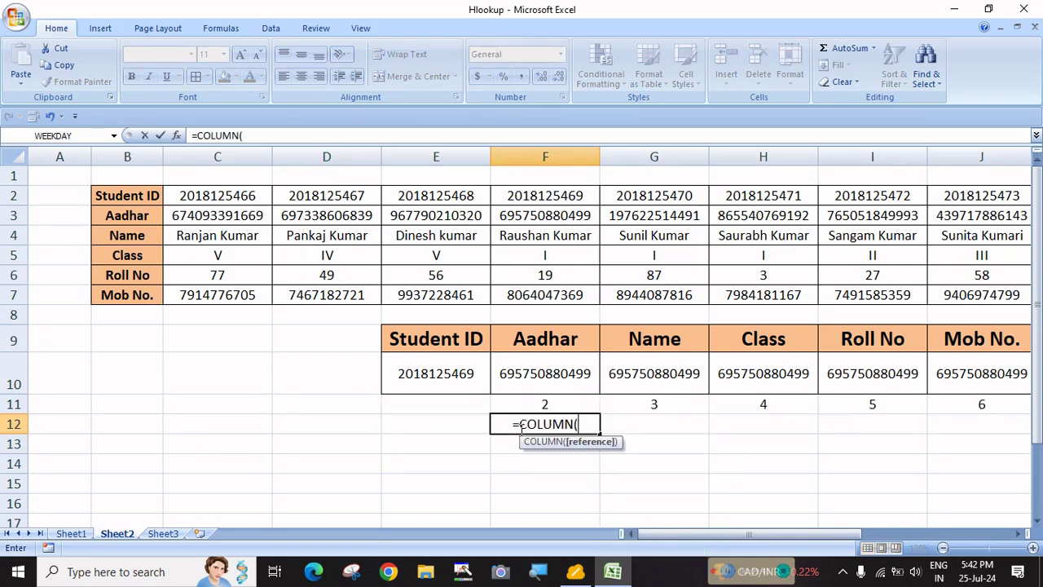
type(")")
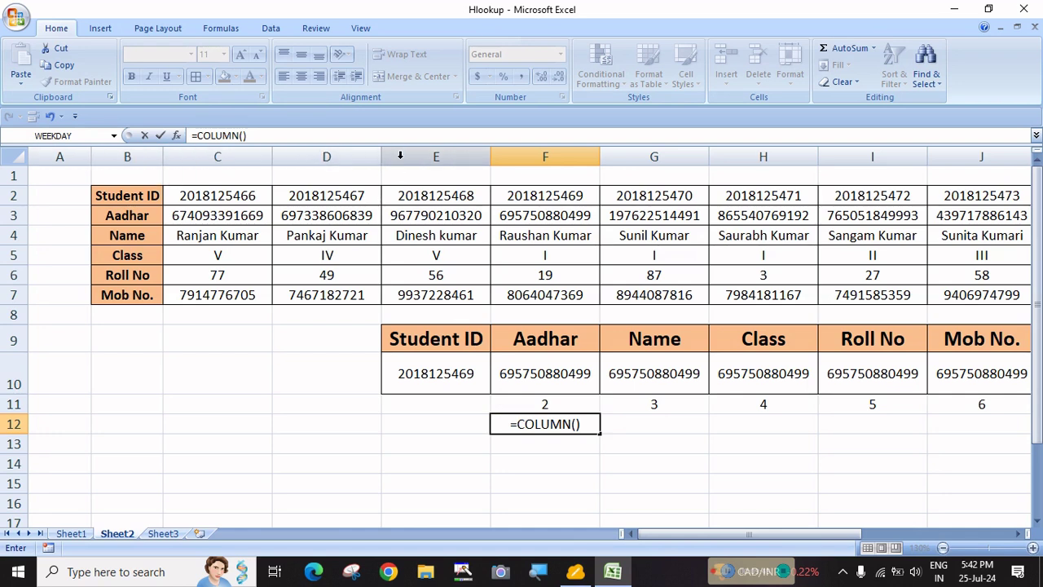
key("Return")
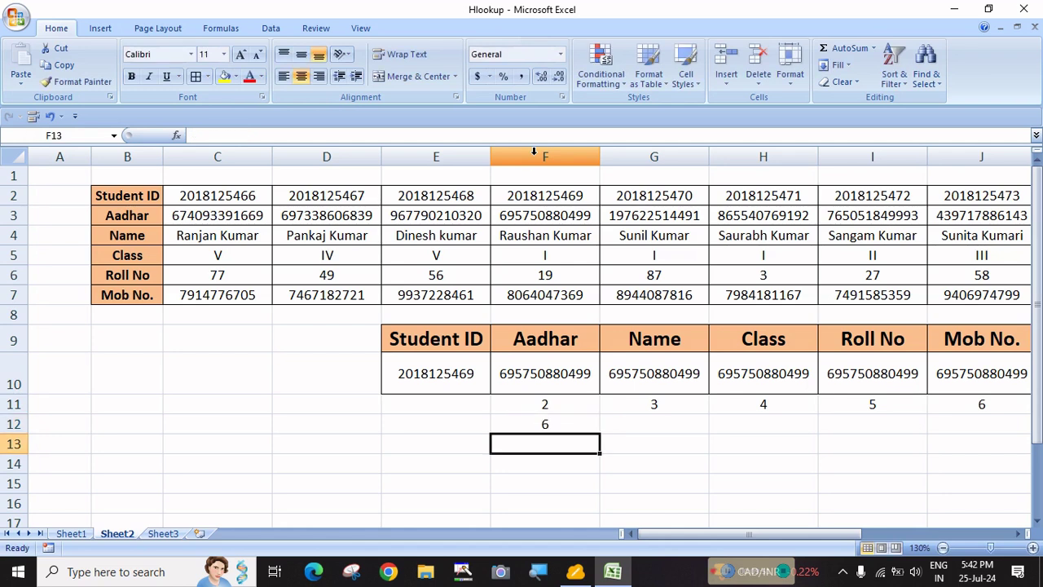
left_click(643, 421)
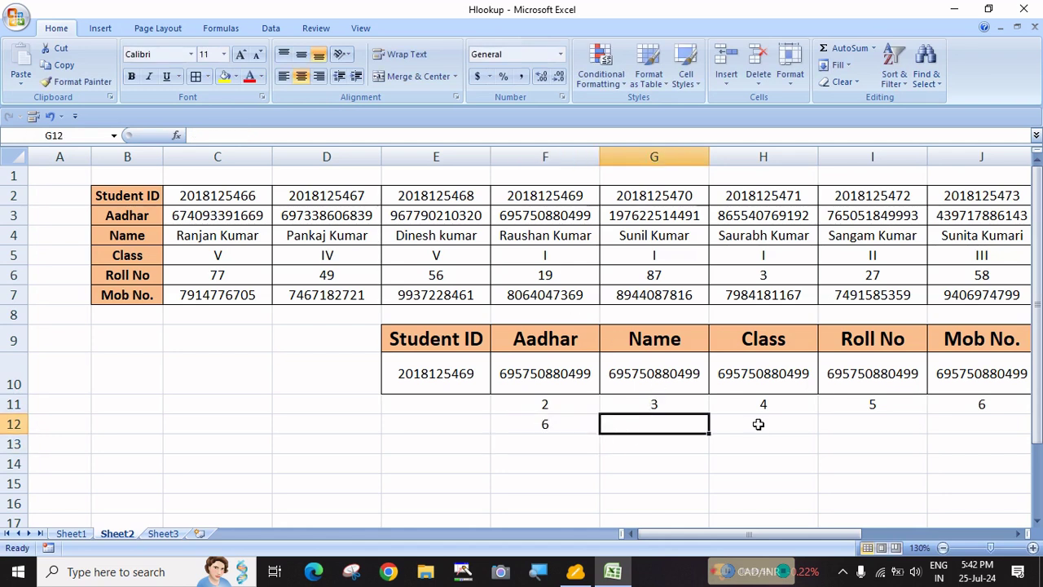
left_click(758, 424)
left_click(883, 425)
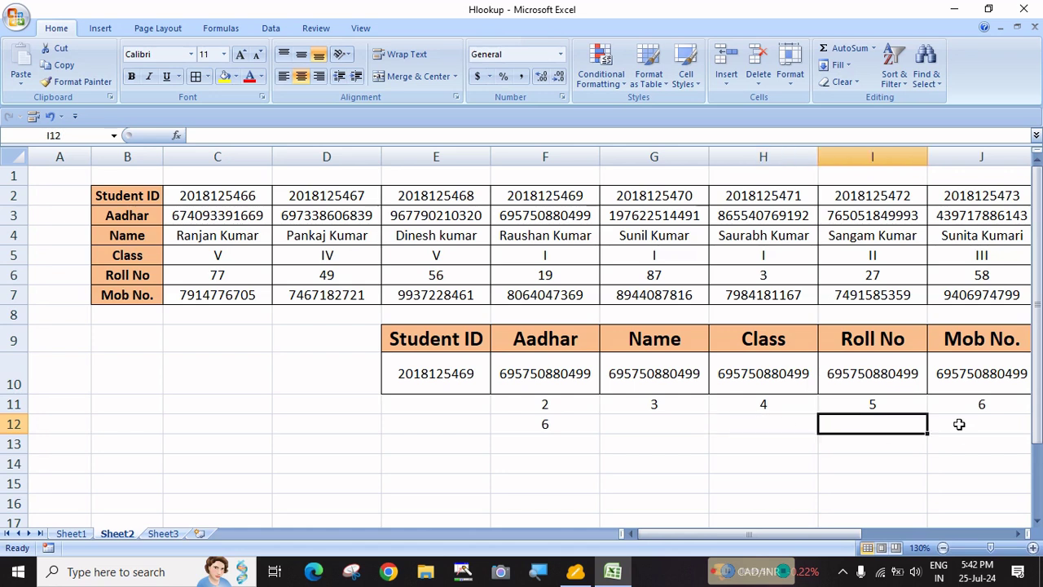
left_click(960, 425)
Step: Change the formula in F12 to =COLUMN()-4
left_click(539, 425)
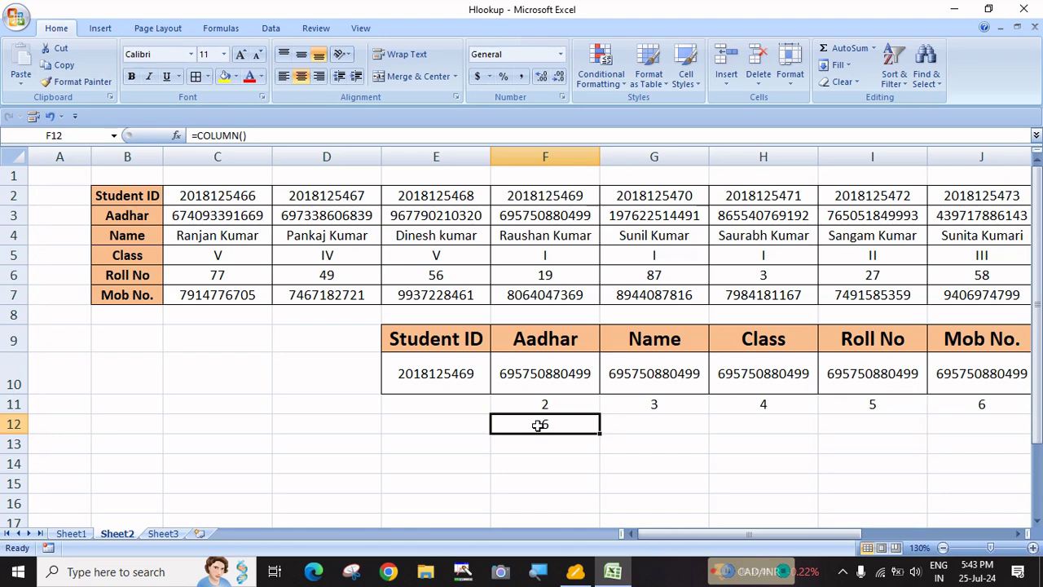
key("F2")
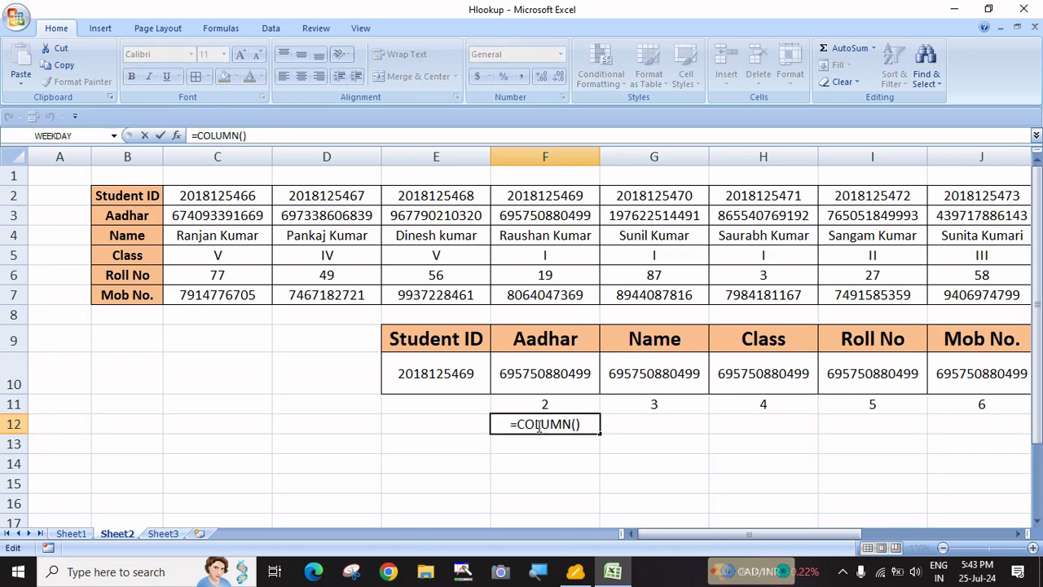
type("-4")
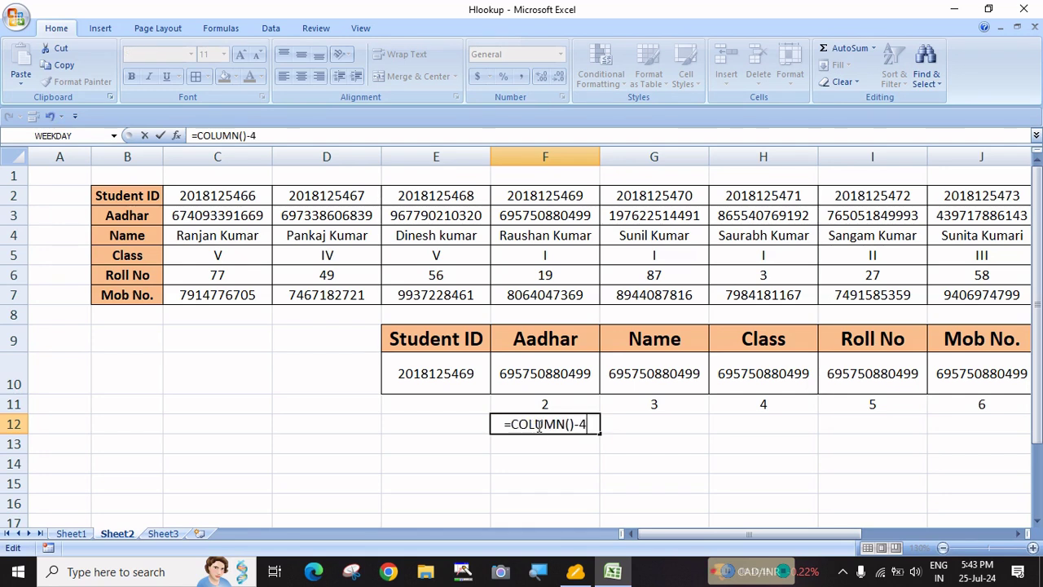
key("Return")
Step: Fill the COLUMN formula from F12 across to J12
left_click(539, 424)
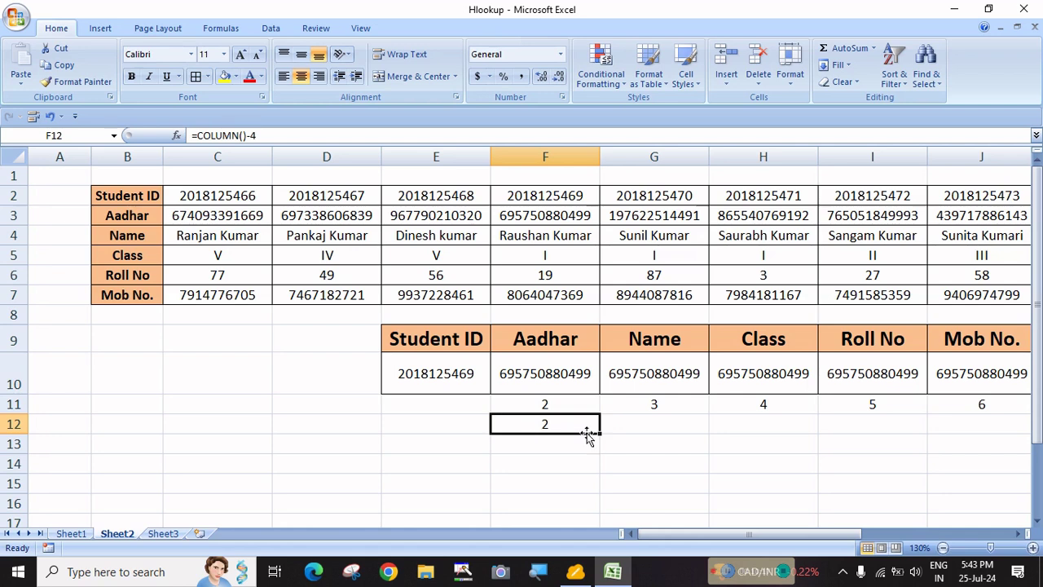
left_click_drag(601, 434, 994, 428)
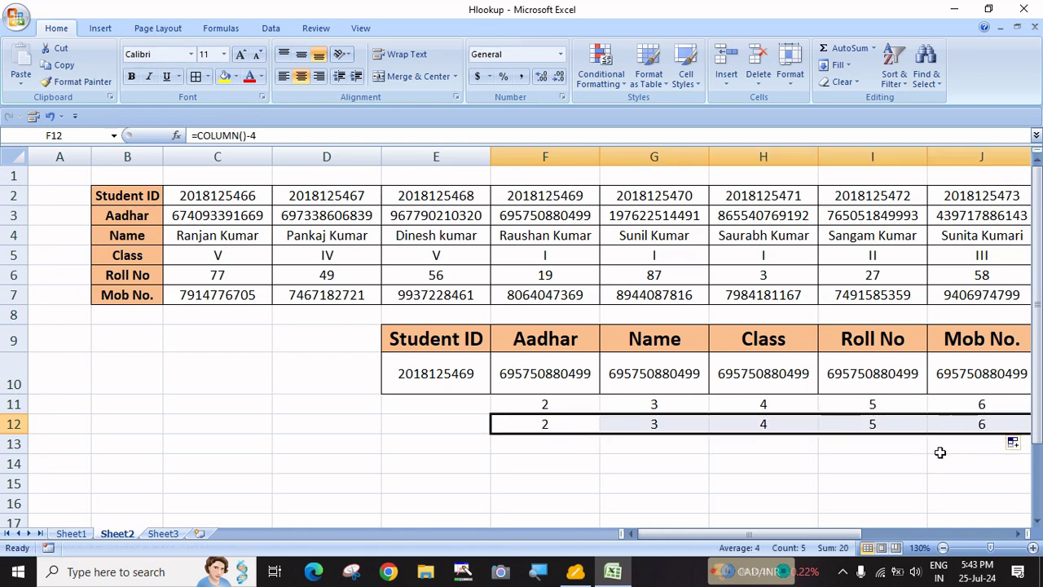
left_click(614, 482)
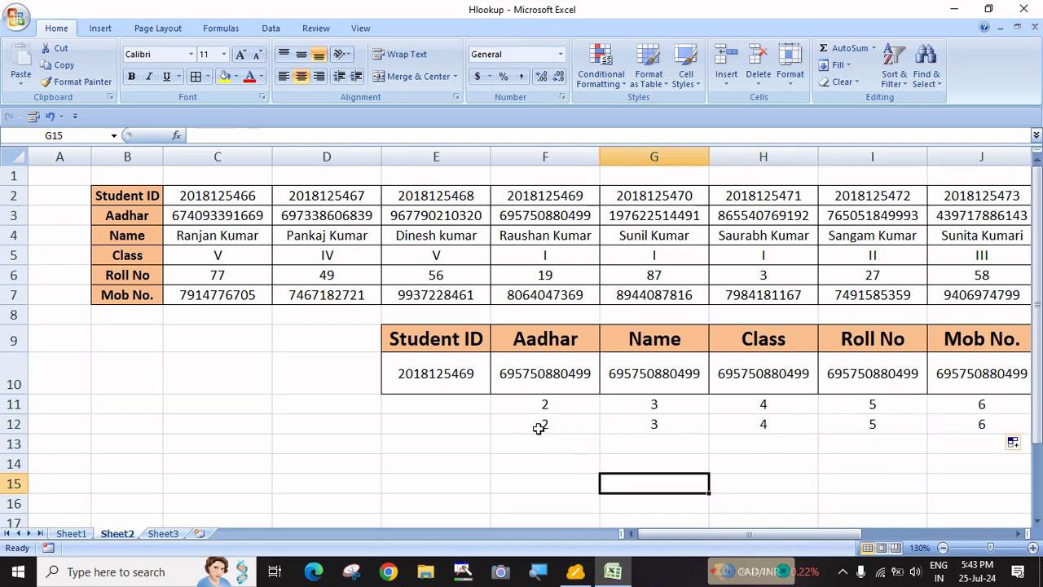
left_click(539, 426)
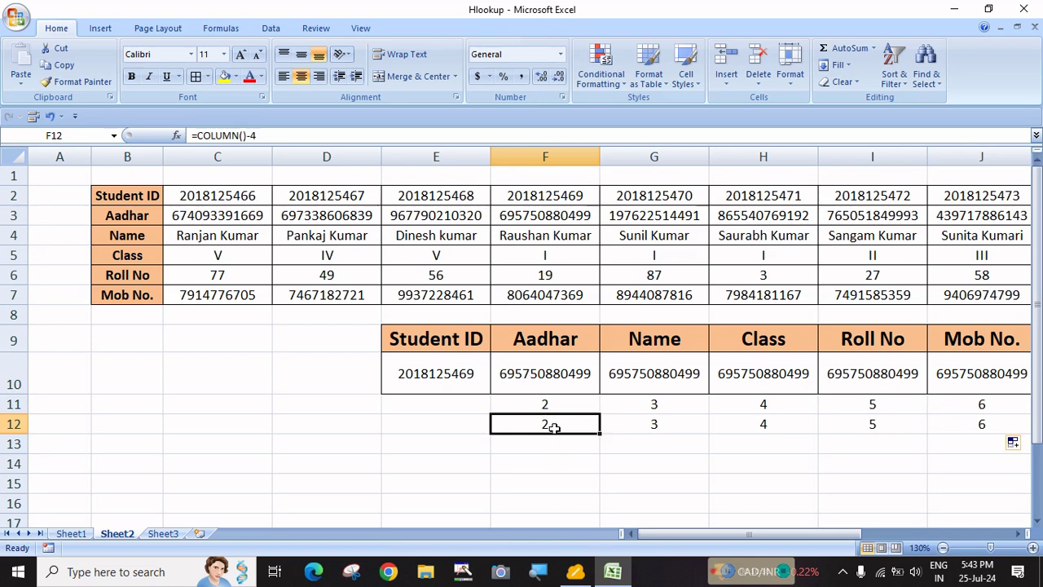
left_click(530, 369)
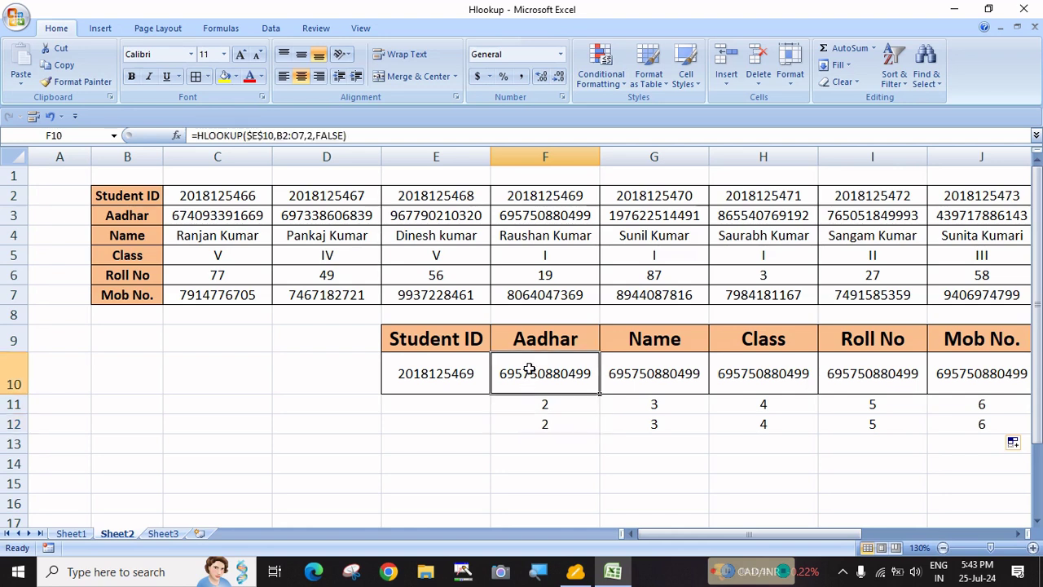
key("F2")
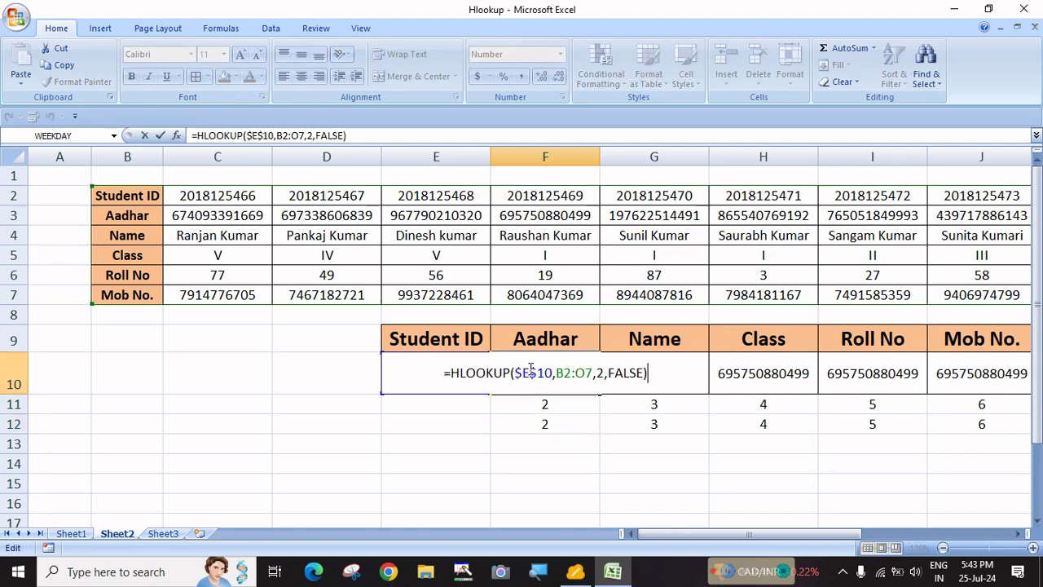
left_click(600, 373)
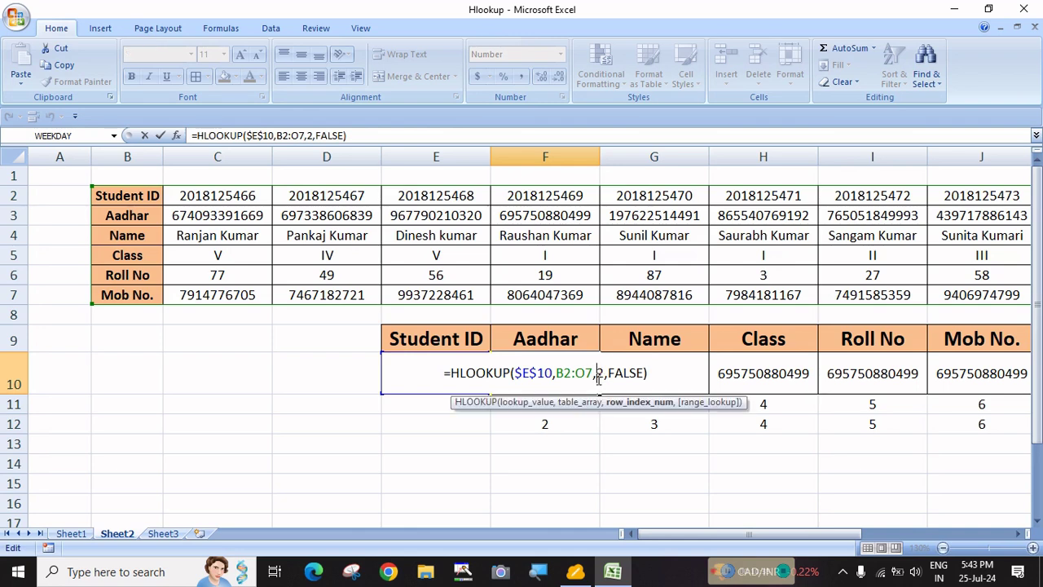
key("Escape")
Step: Copy the expression COLUMN()-4, without the equals sign, from the formula in F12
left_click(526, 427)
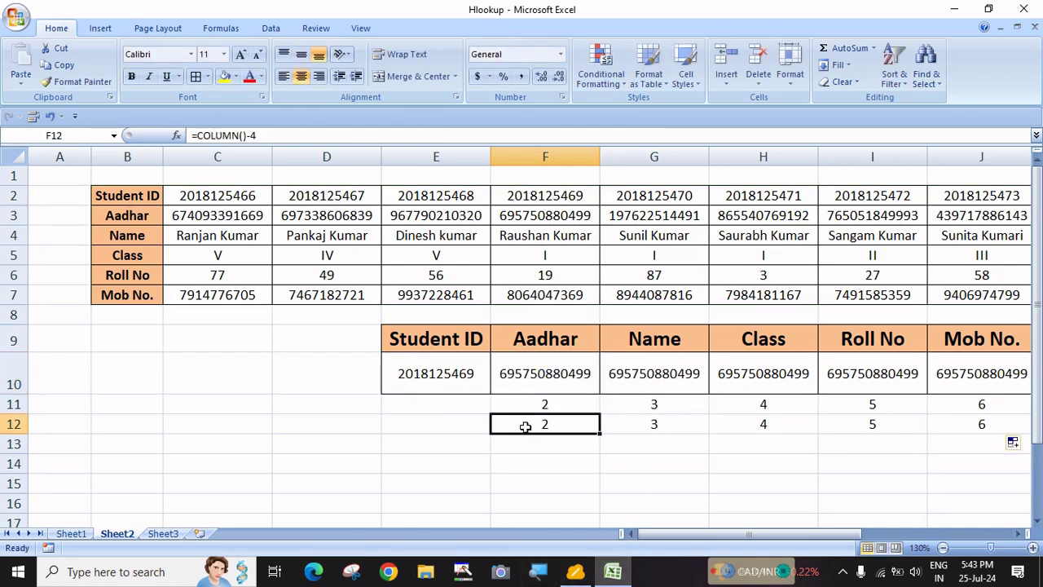
key("F2")
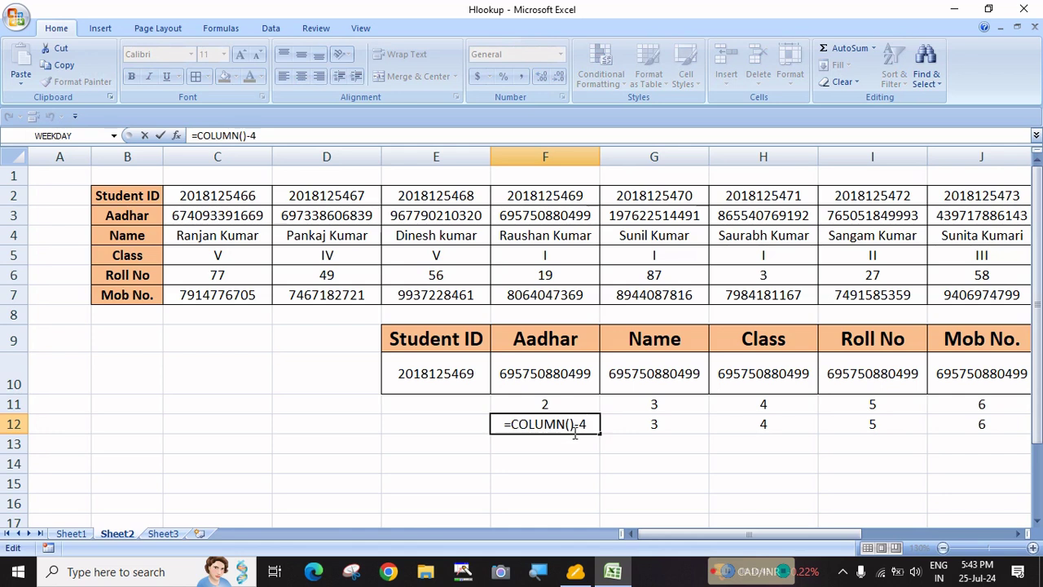
left_click_drag(593, 423, 512, 425)
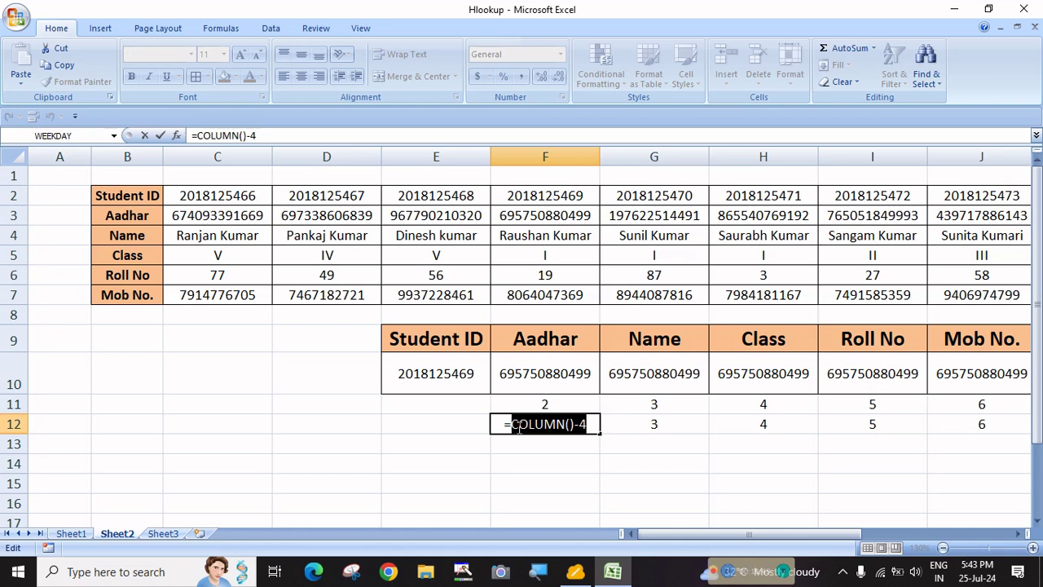
right_click(518, 430)
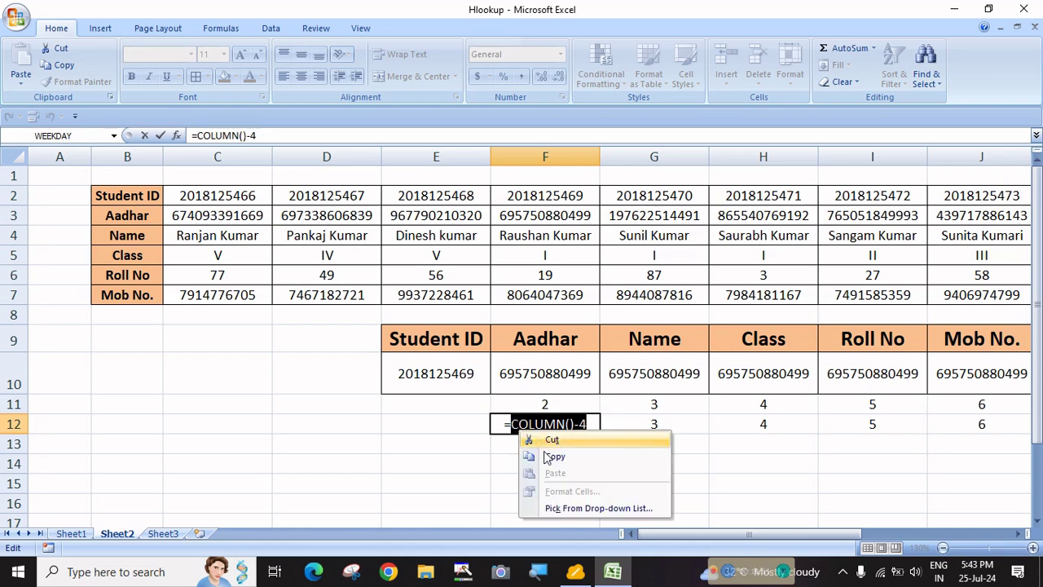
left_click(538, 454)
key("Escape")
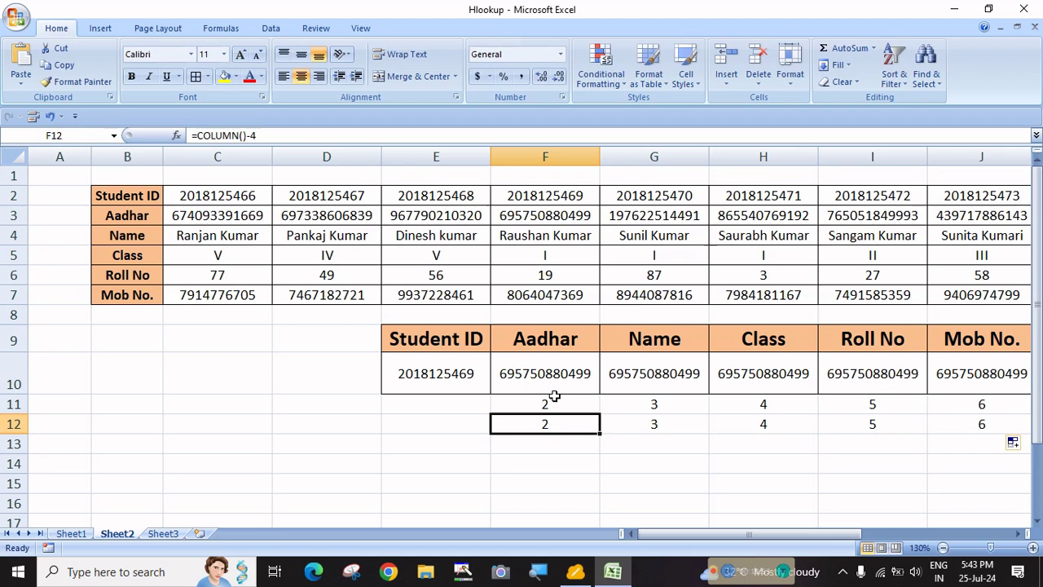
Step: Replace the row index number in F10's HLOOKUP formula with the copied COLUMN()-4
left_click(567, 377)
double_click(569, 377)
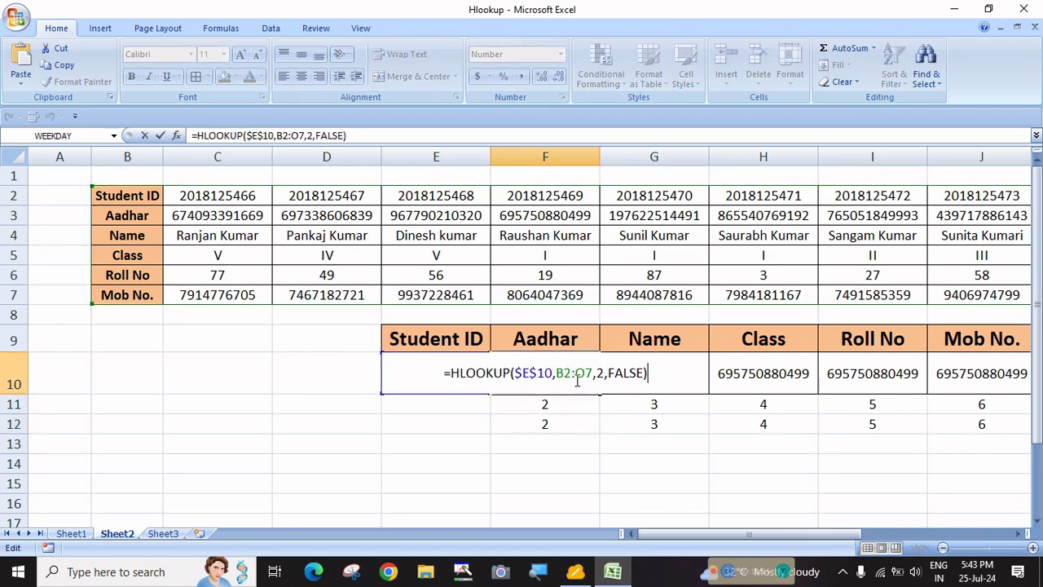
left_click(597, 368)
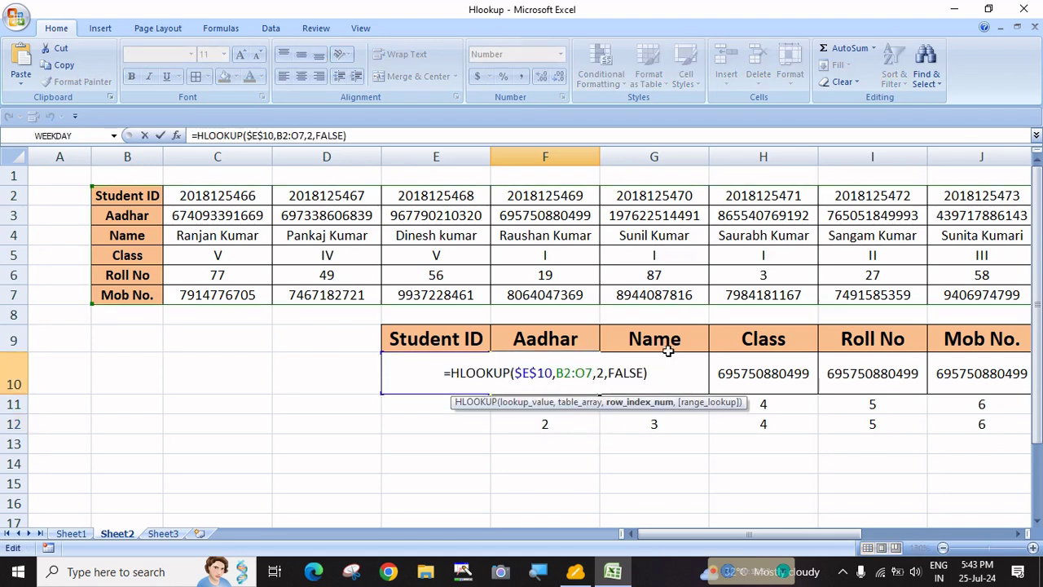
key("Delete")
type("COLUMN()-4")
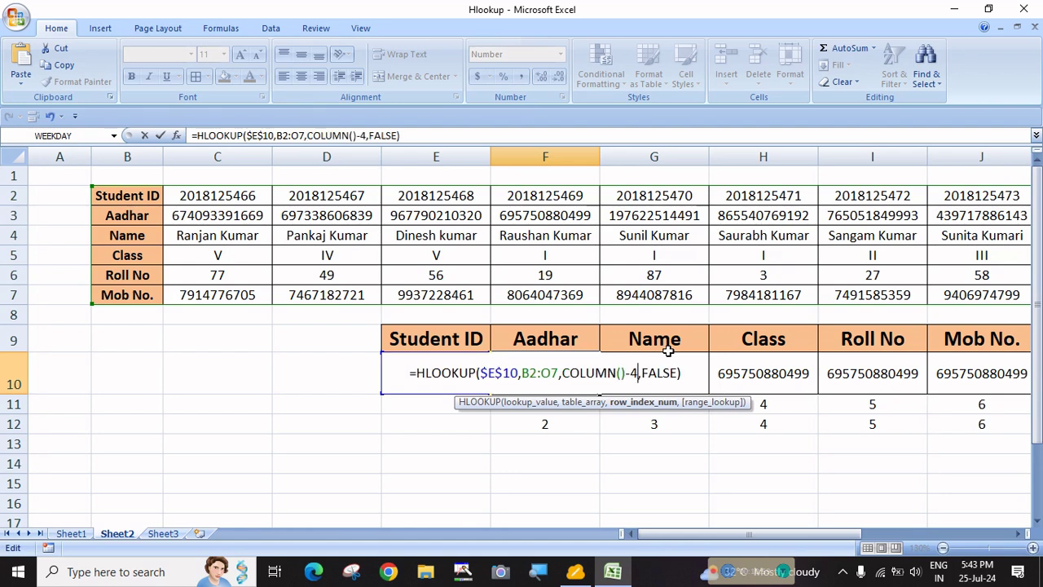
key("Return")
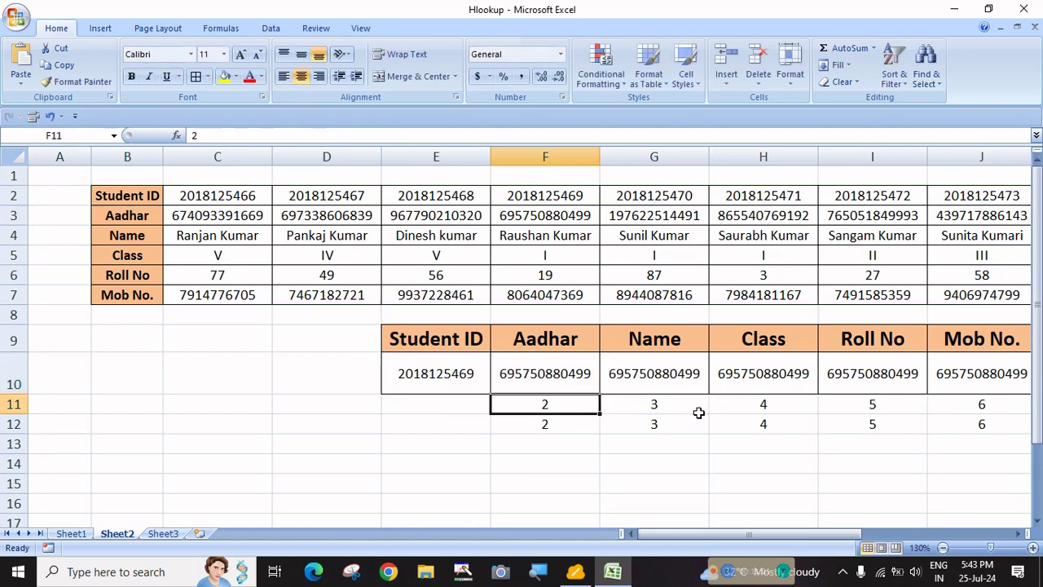
Step: Fill the updated HLOOKUP formula from F10 across the lookup row to J10
left_click(563, 377)
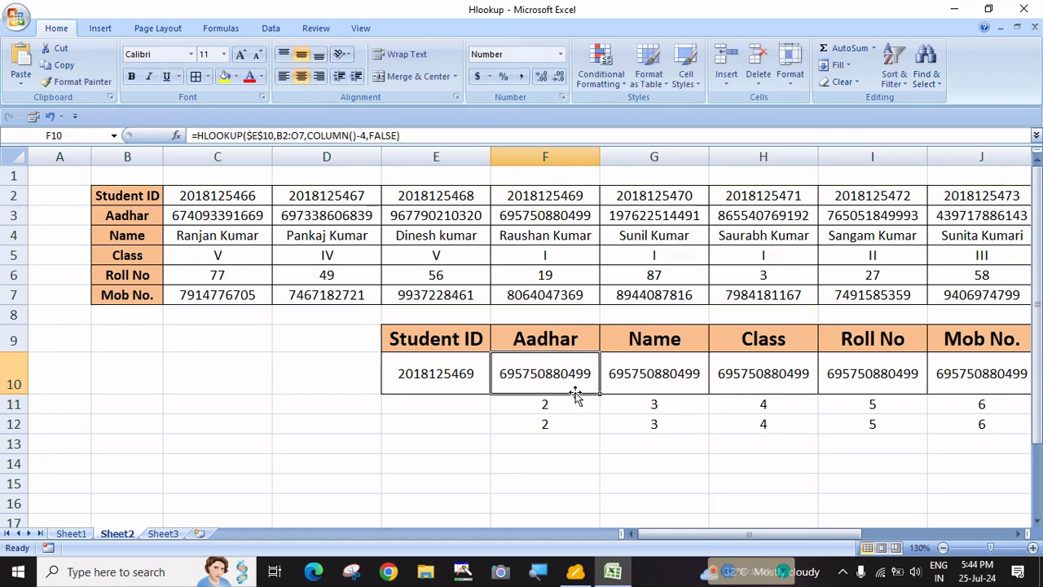
left_click_drag(599, 397, 993, 384)
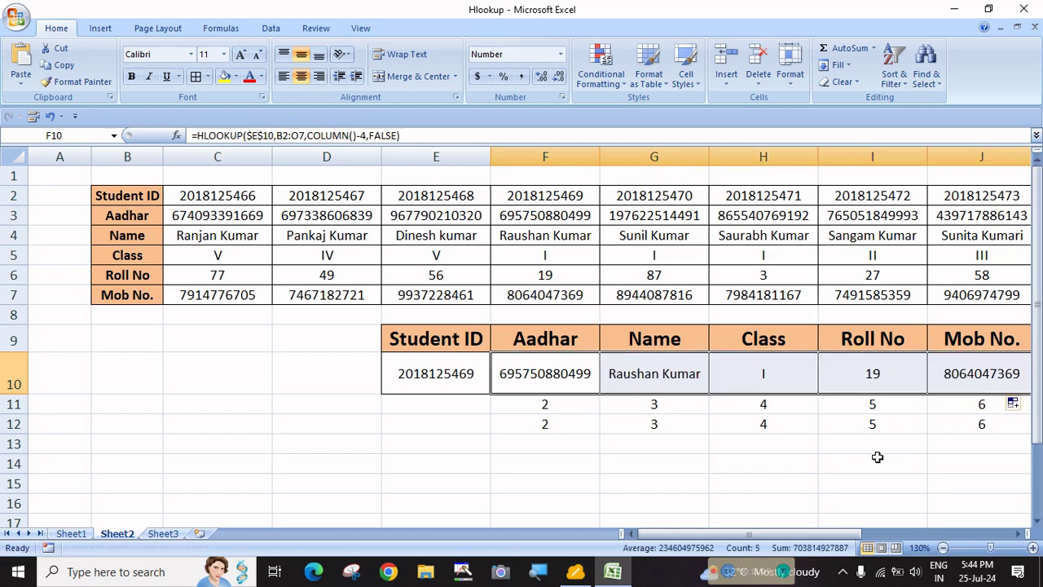
left_click(848, 466)
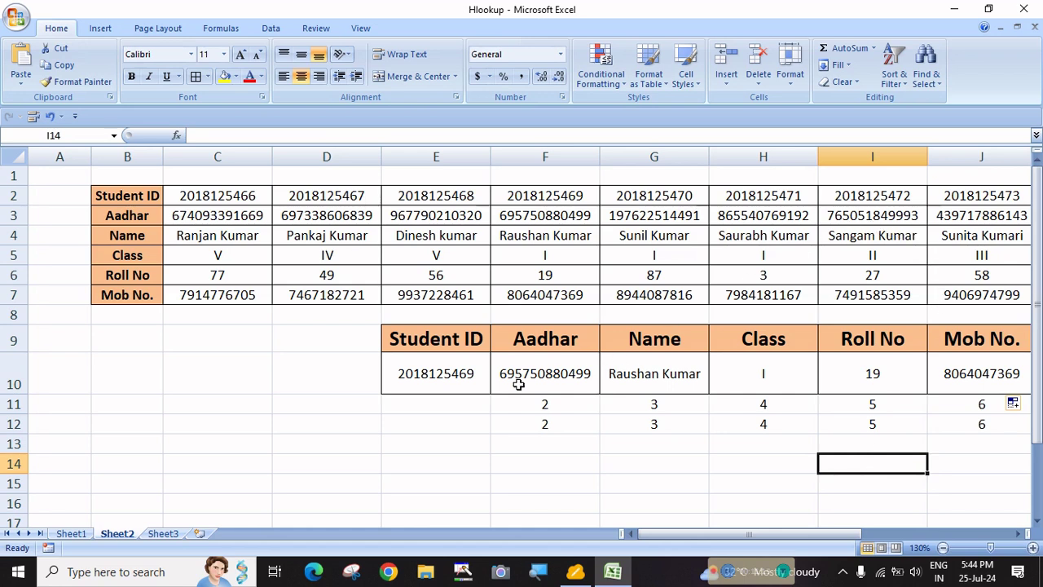
Step: Test the lookup row by entering the Student ID from I2 in E10
left_click(435, 375)
type("2018")
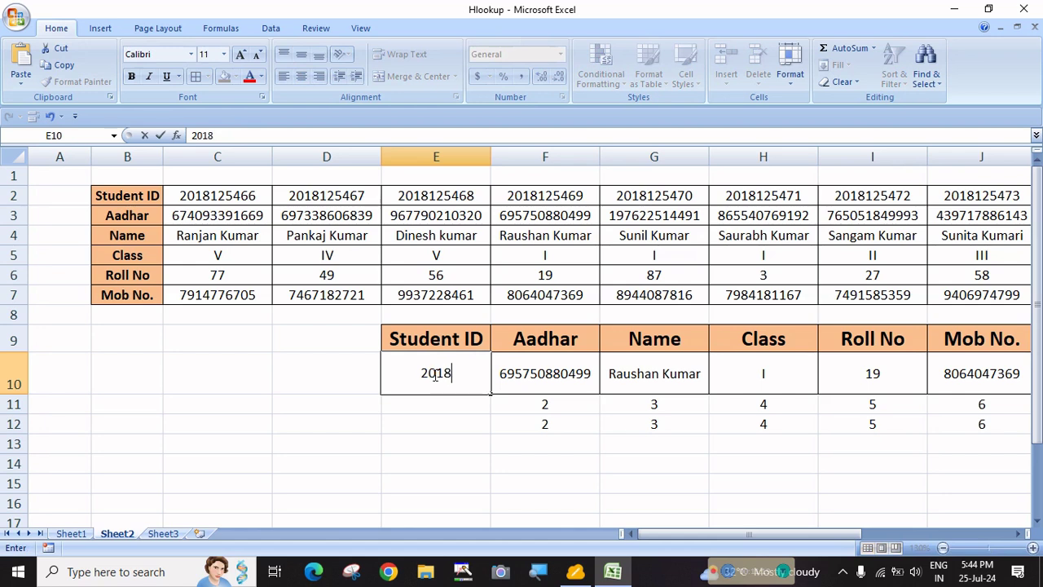
type("125472")
key("Return")
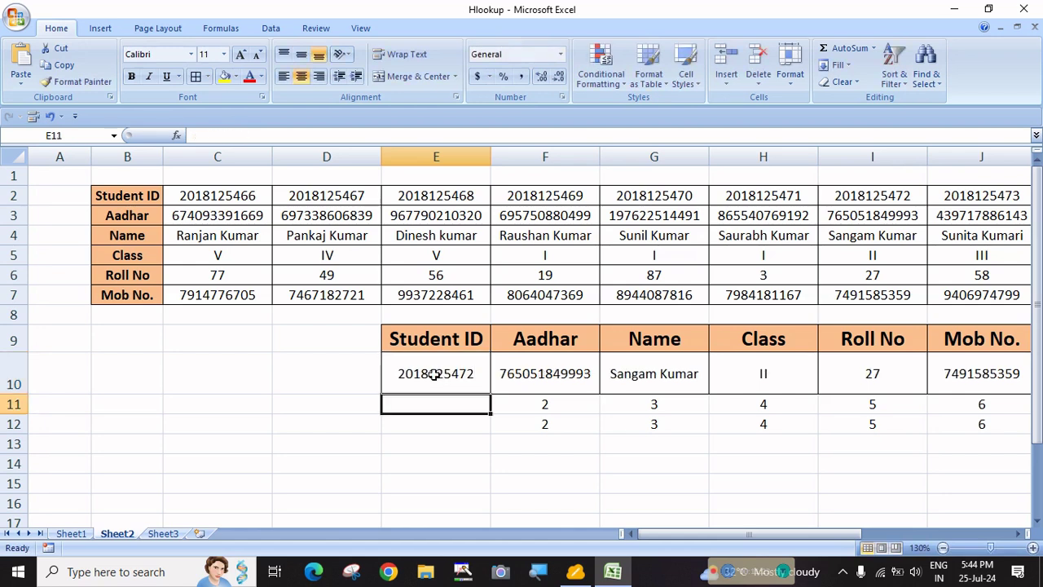
Step: Test the lookup row again by entering the Student ID from D2 in E10
left_click(435, 374)
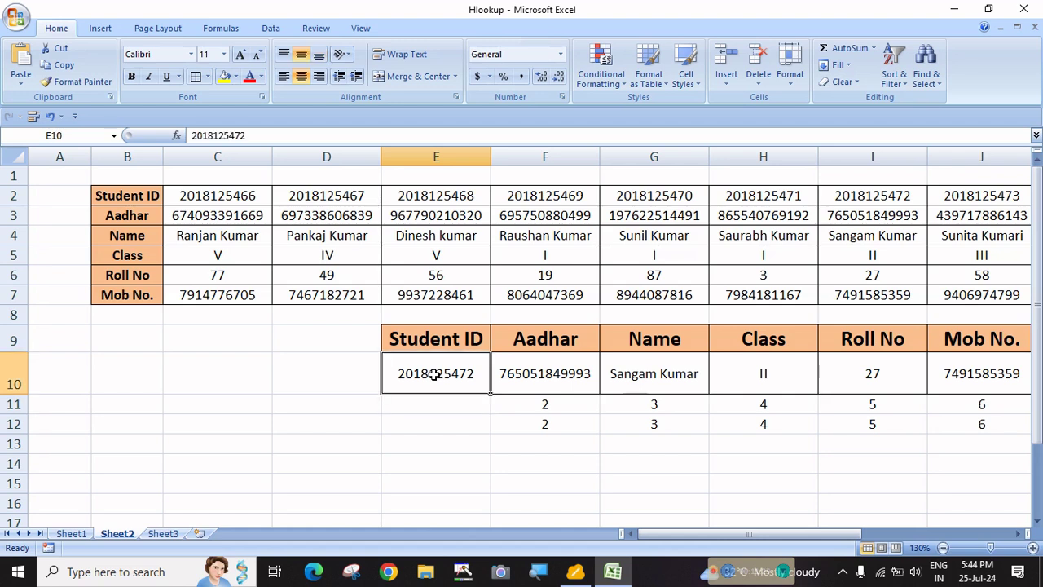
type("2018")
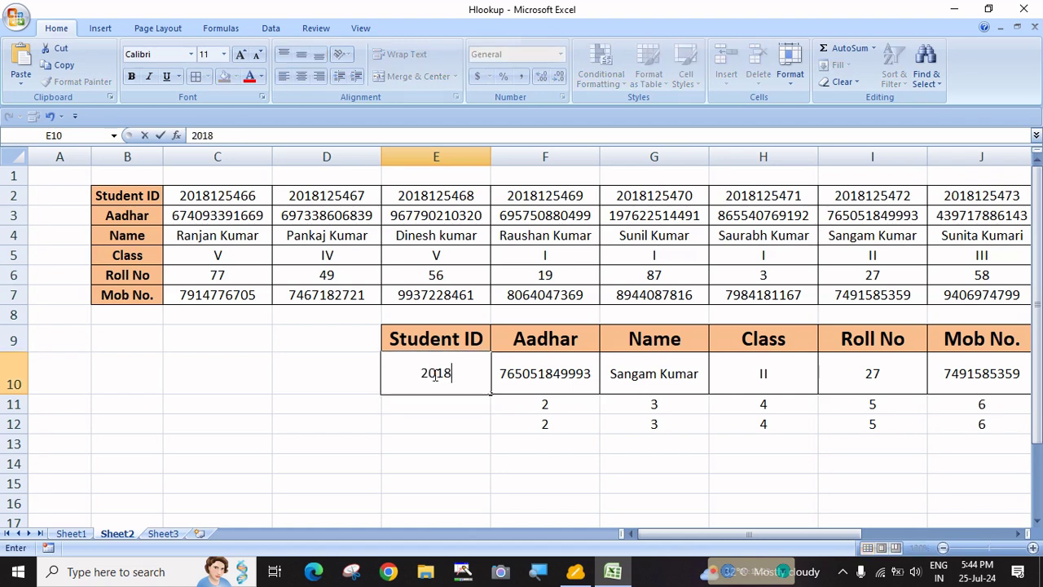
type("125467")
key("Return")
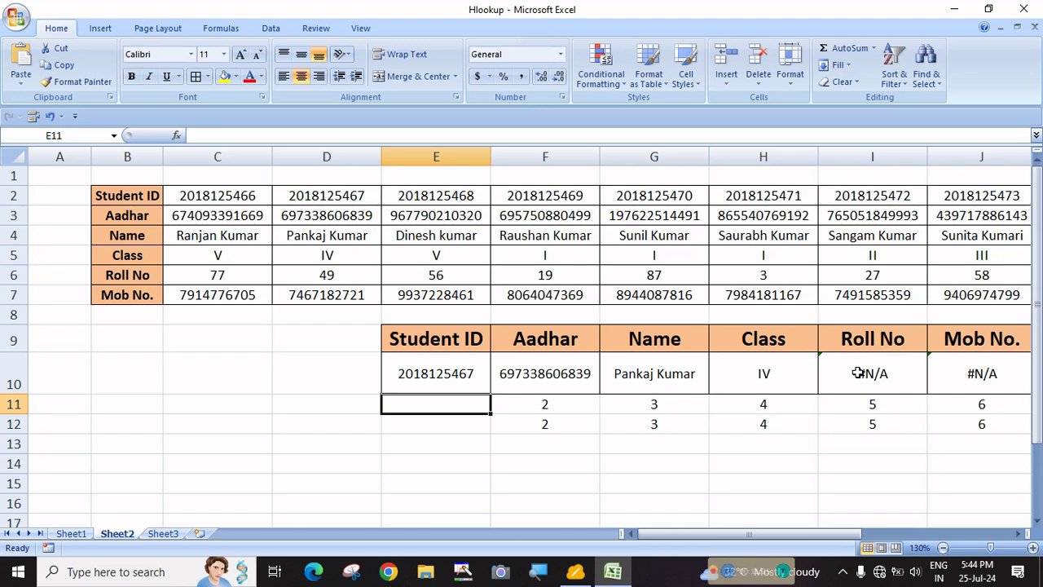
Step: Refill the unchanged HLOOKUP formula from F10 across the lookup row to J10
left_click(432, 375)
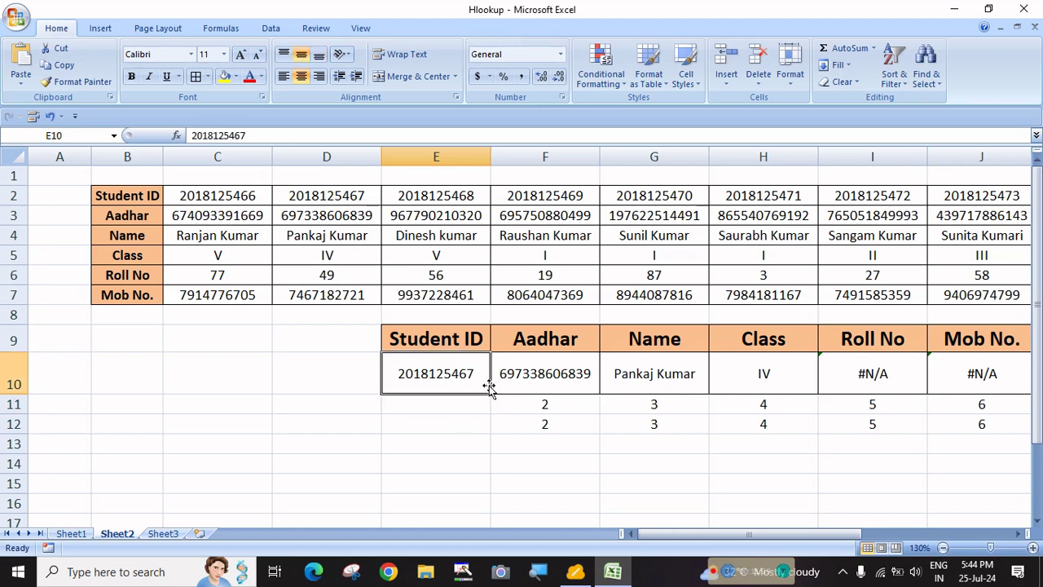
left_click(563, 373)
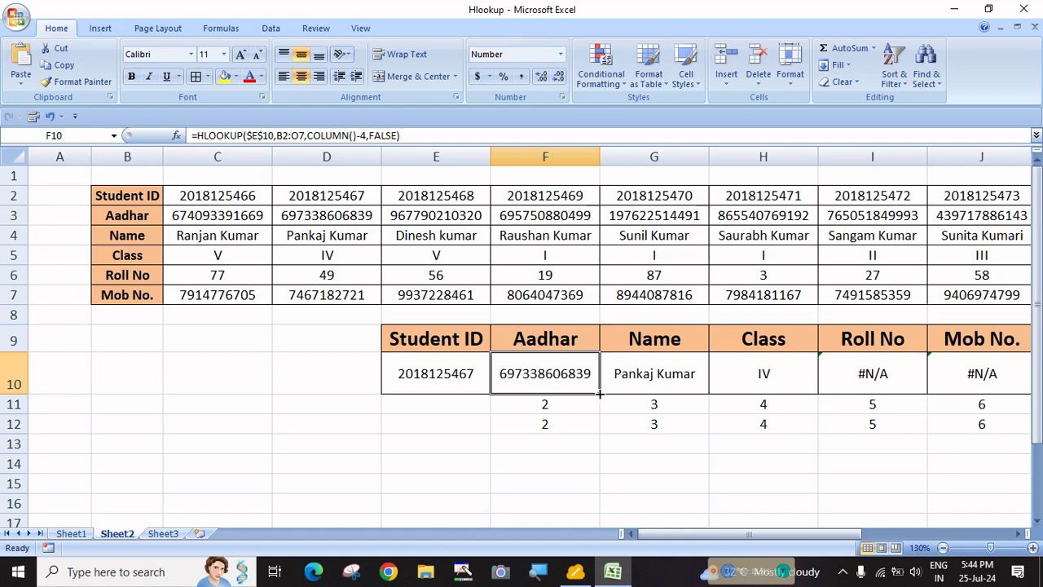
left_click_drag(599, 393, 927, 393)
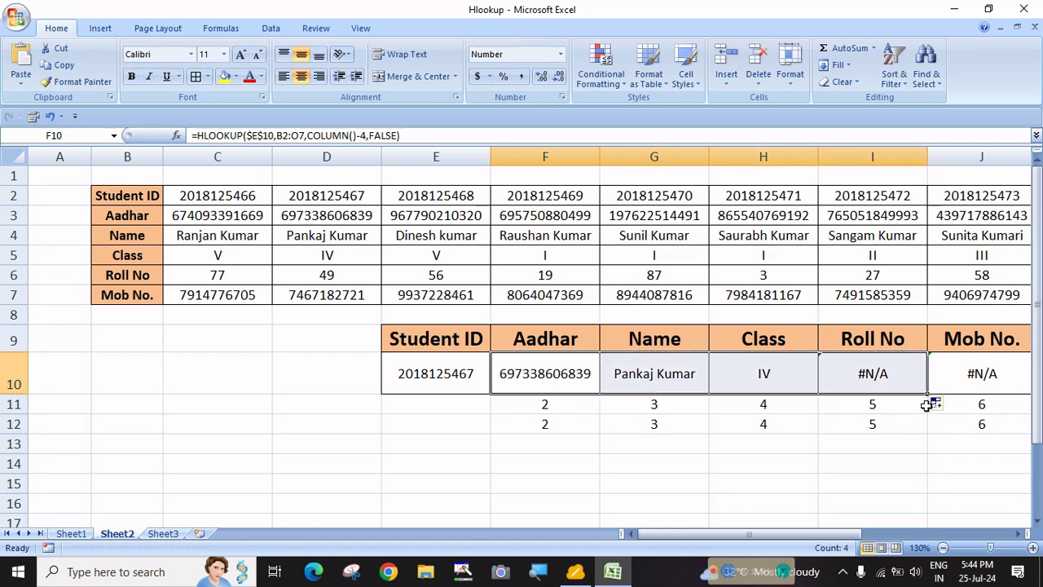
left_click(537, 382)
left_click_drag(599, 393, 985, 388)
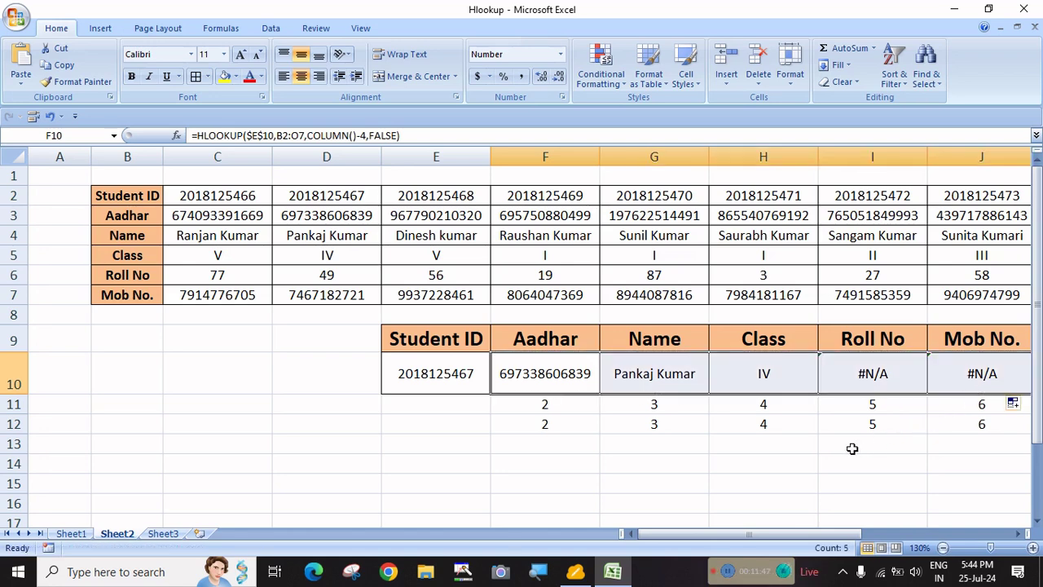
left_click(731, 574)
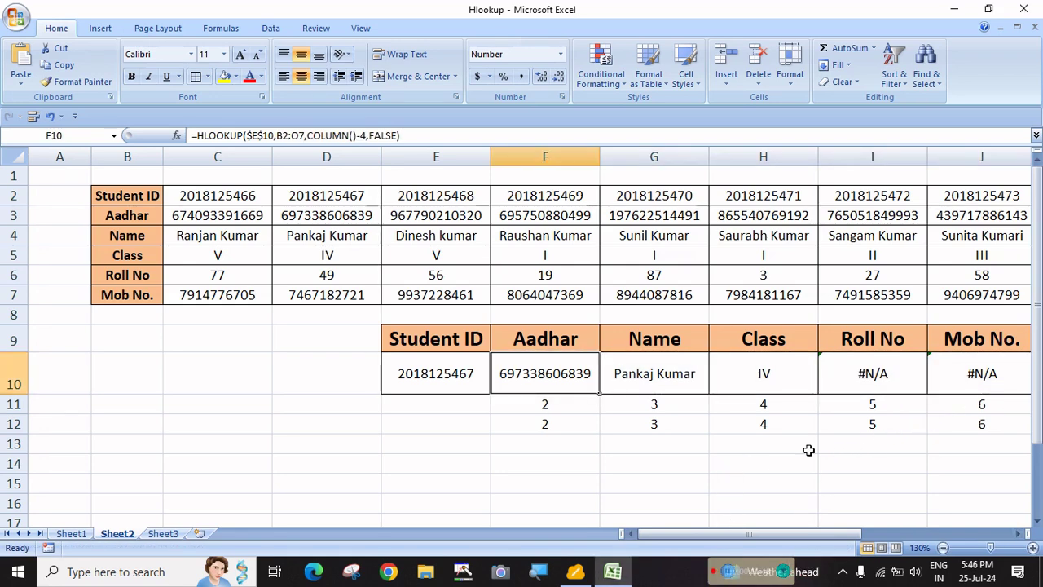
Step: Inspect the HLOOKUP formulas in I10, J10 and F10, checking the table range each one uses
left_click(857, 376)
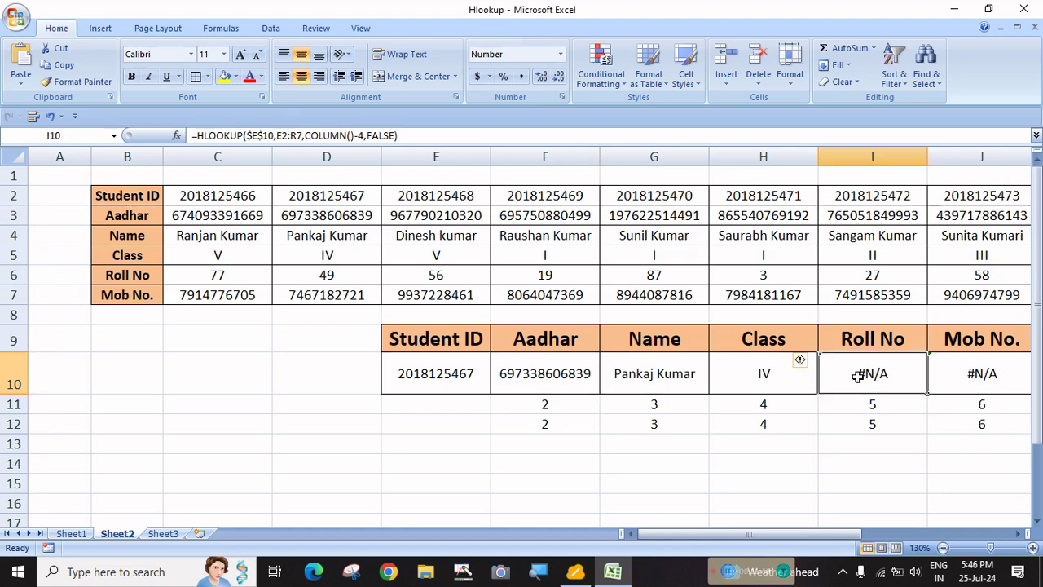
left_click(970, 373)
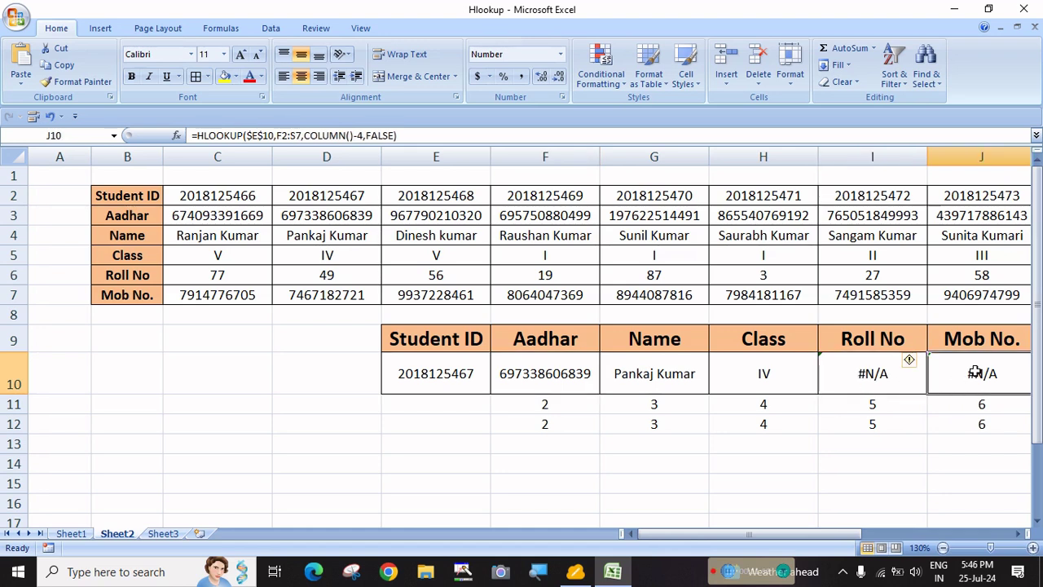
left_click(530, 380)
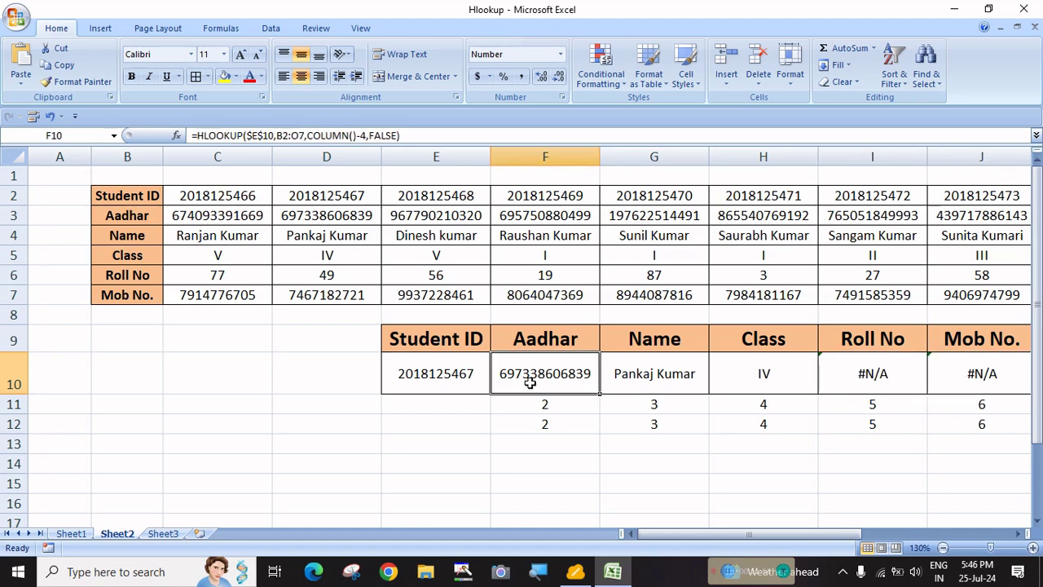
key("F2")
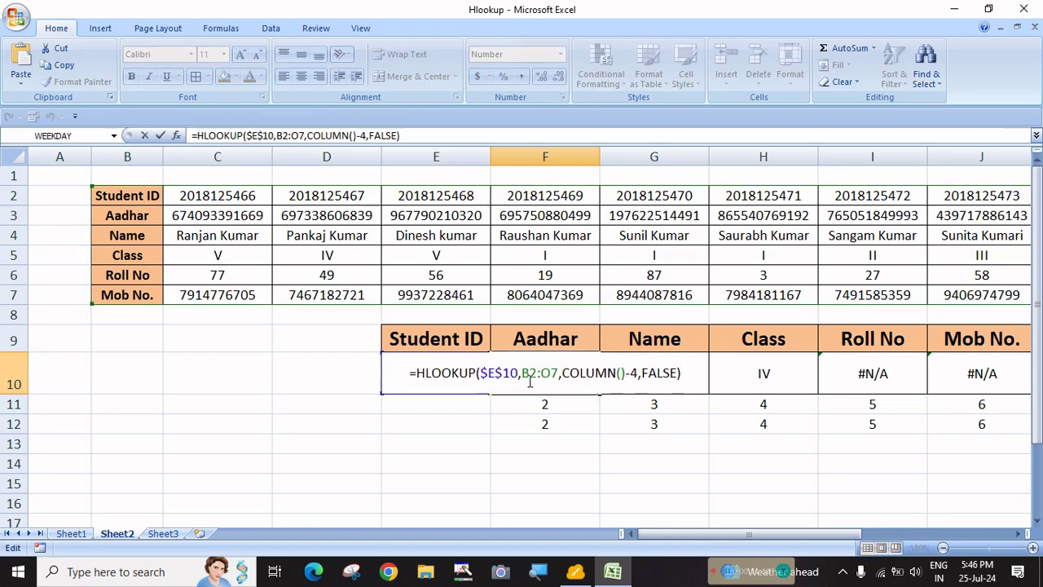
left_click(527, 373)
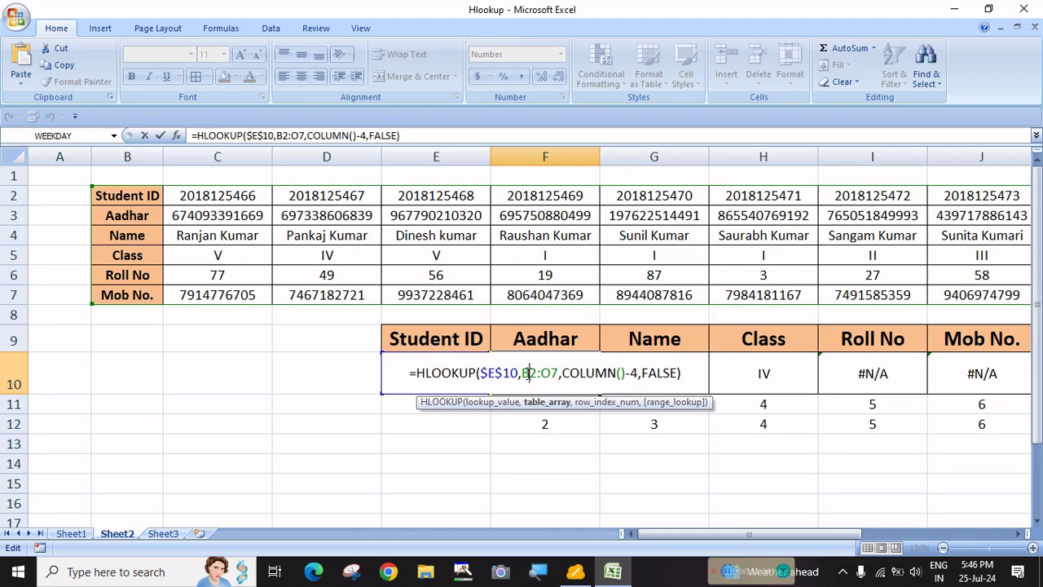
key("ctrl+Return")
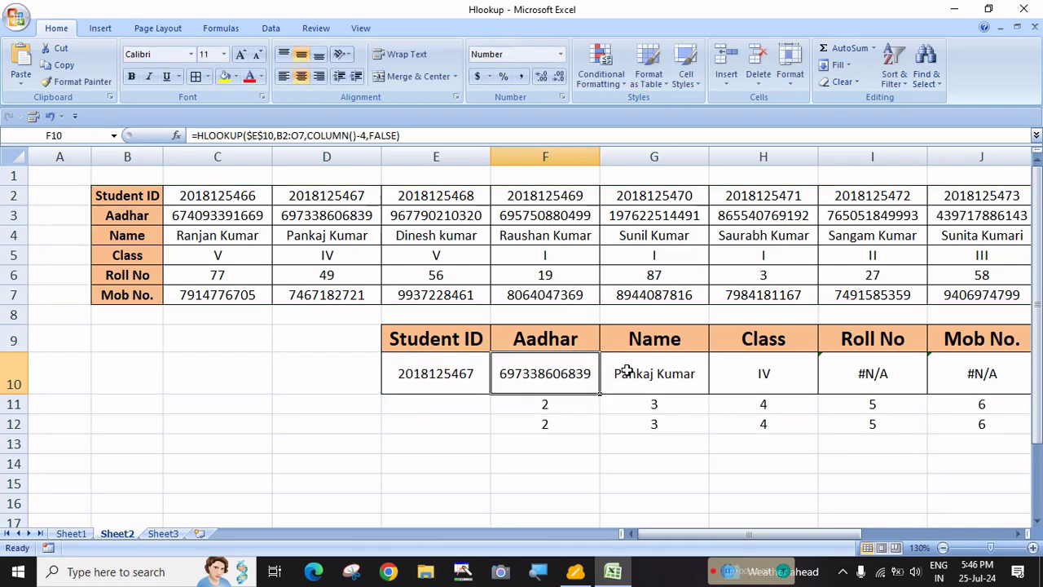
Step: Examine the table range in the HLOOKUP formulas of G10, H10 and I10 one after another
left_click(626, 370)
double_click(626, 371)
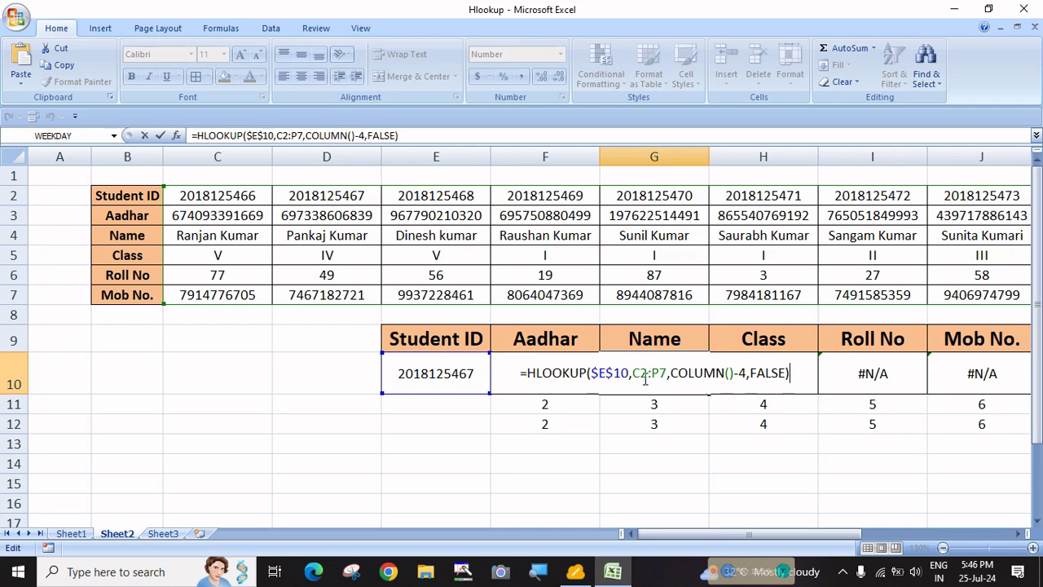
key("ctrl+Return")
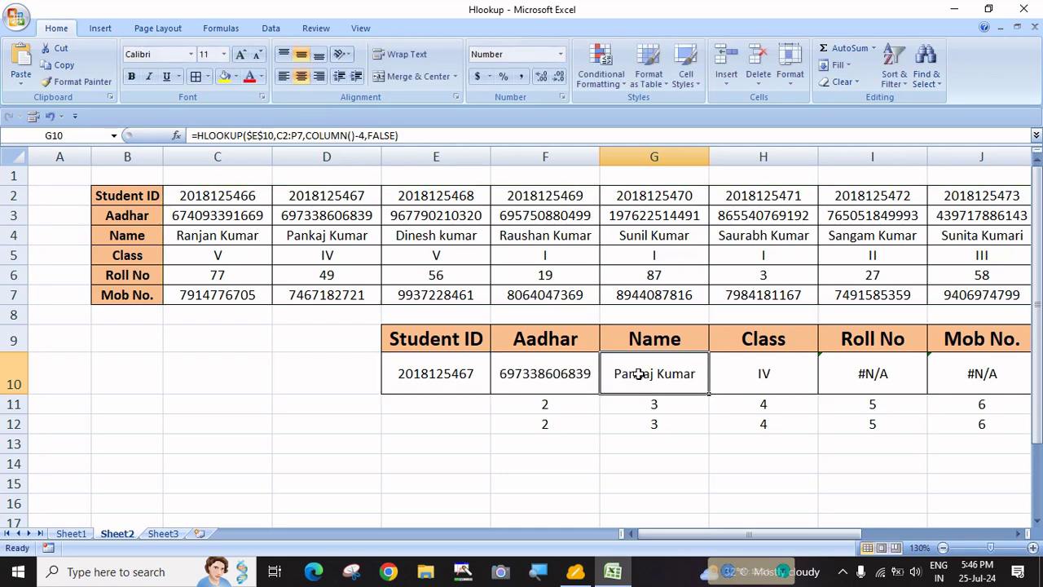
left_click(766, 385)
double_click(767, 383)
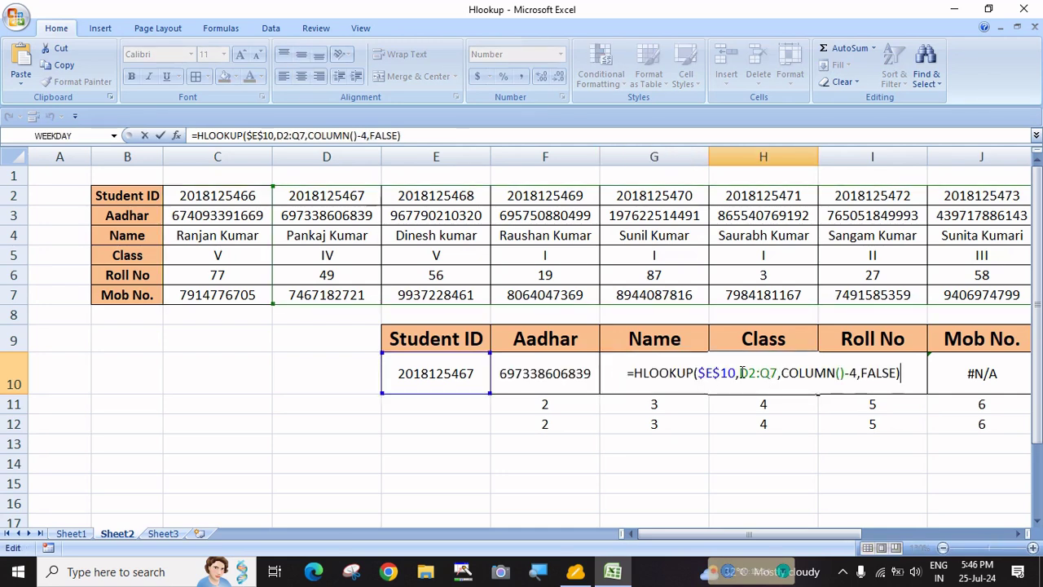
key("ctrl+Return")
left_click(852, 383)
double_click(854, 384)
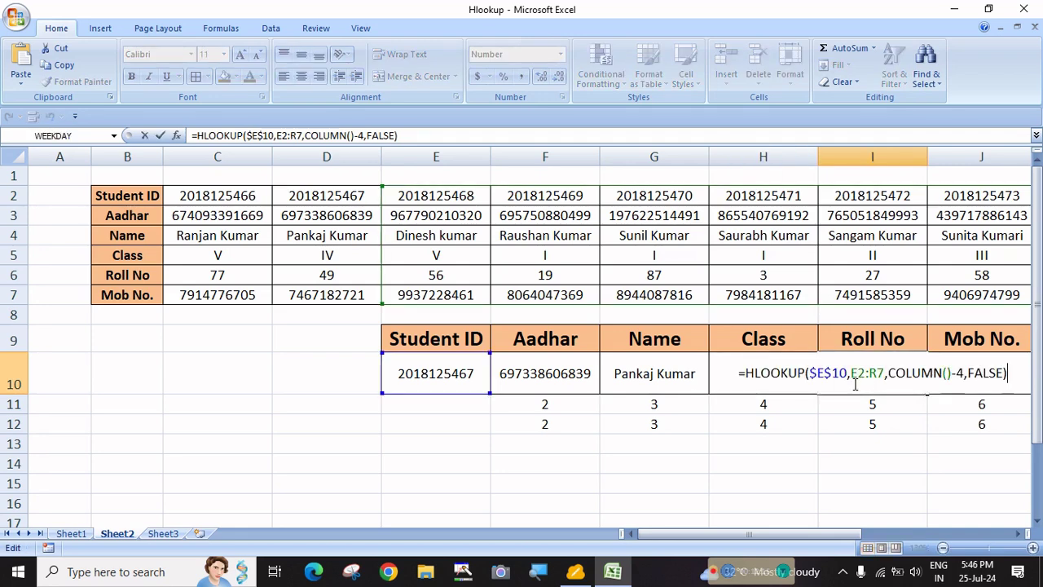
key("ctrl+Return")
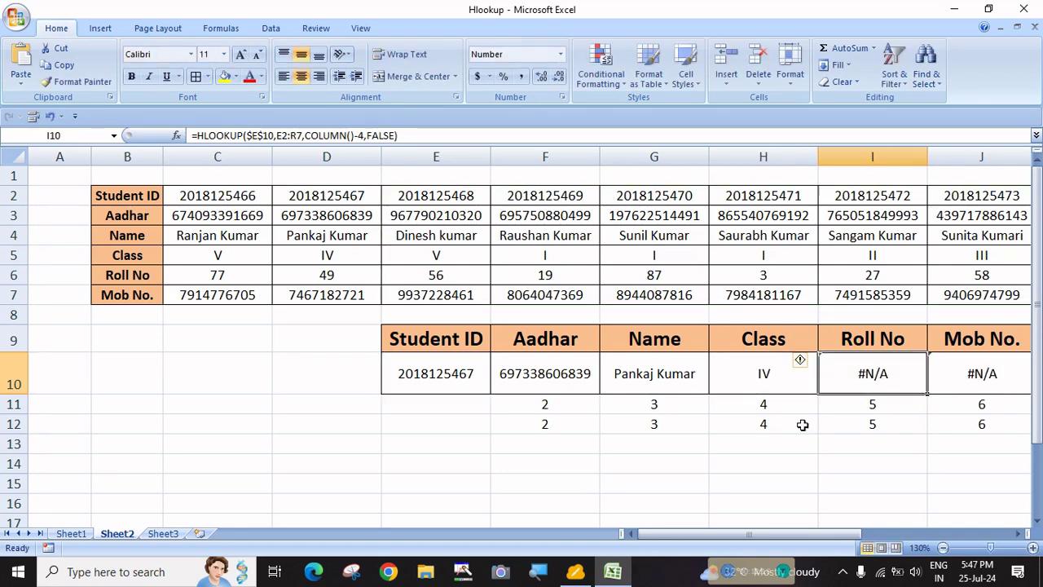
left_click(564, 485)
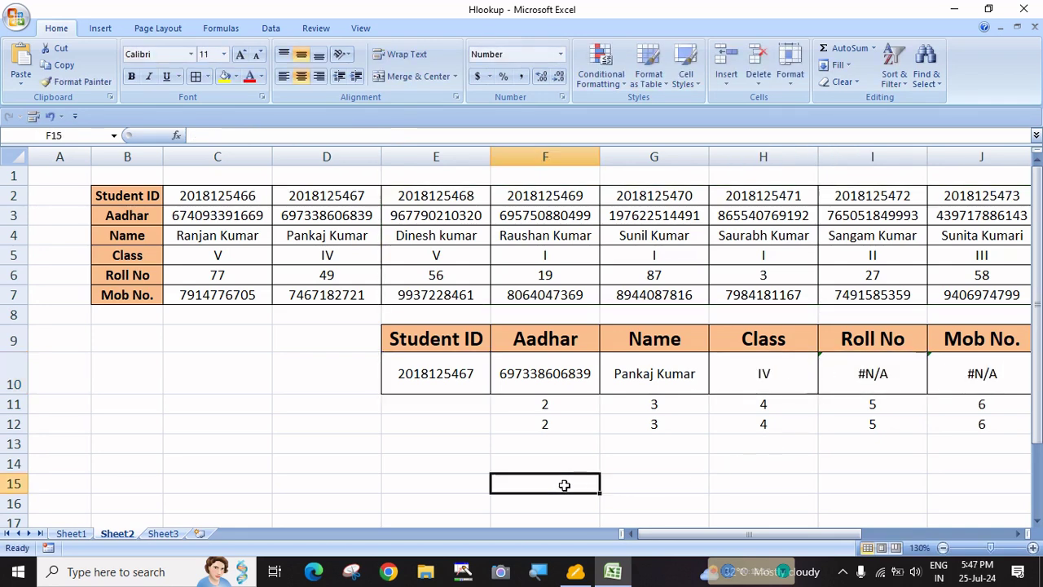
Step: Make the table range in F10's HLOOKUP formula absolute as $B$2:$O$7
left_click(531, 381)
double_click(531, 380)
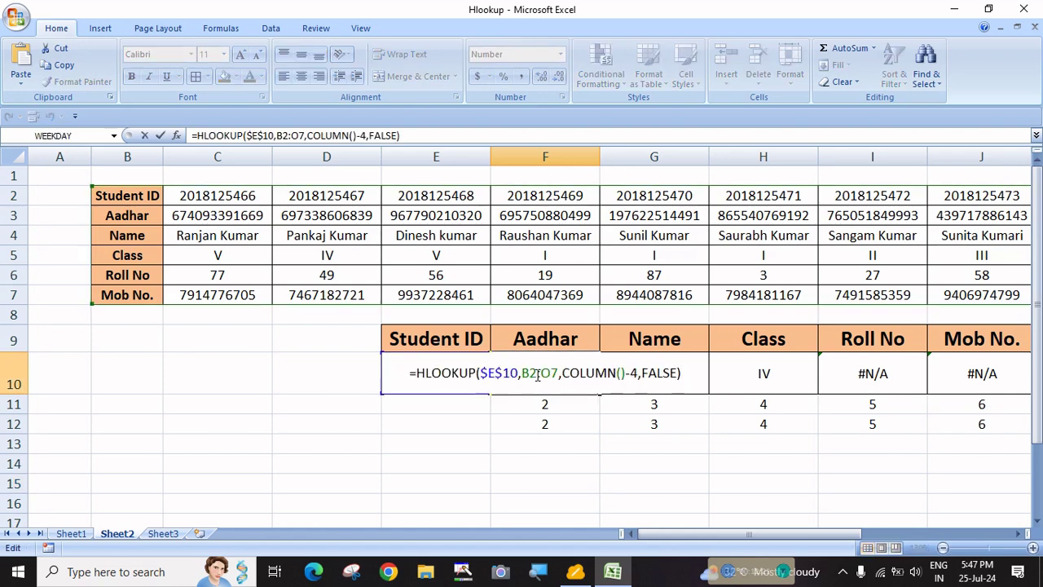
left_click_drag(521, 372, 559, 373)
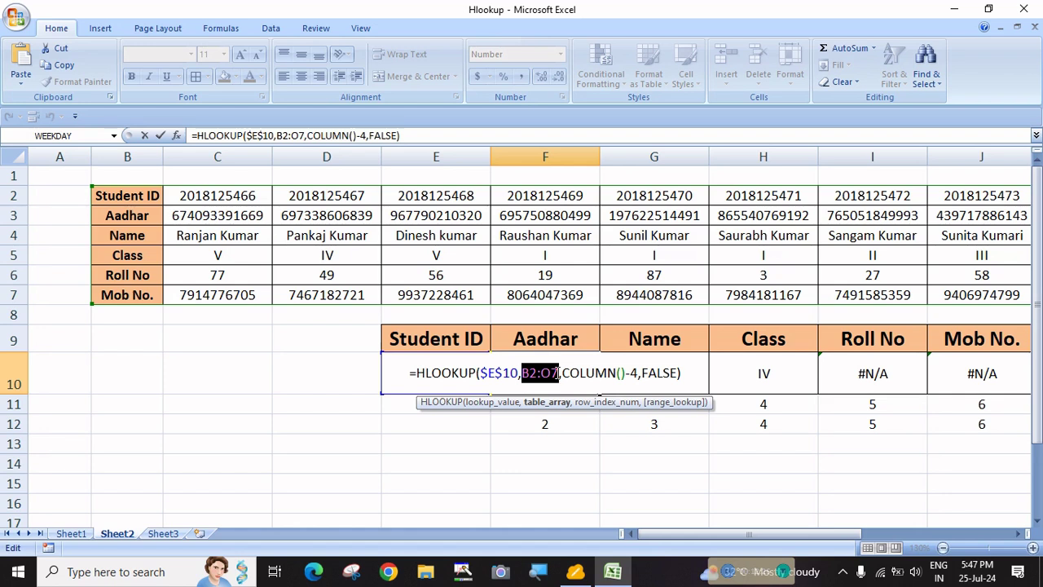
key("F4")
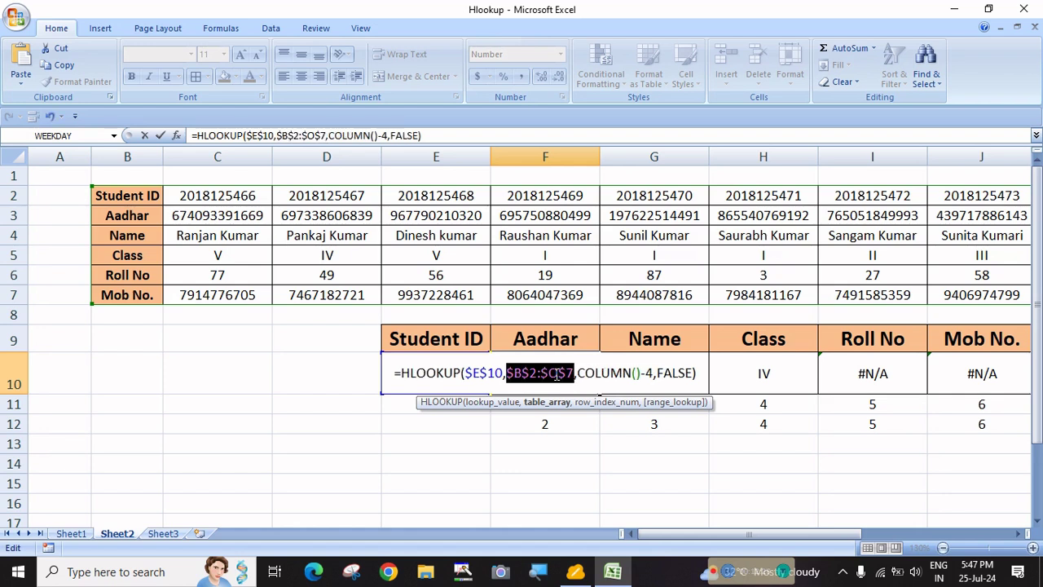
key("Return")
Step: Fill the HLOOKUP formula with the absolute table range from F10 across to J10
left_click(555, 373)
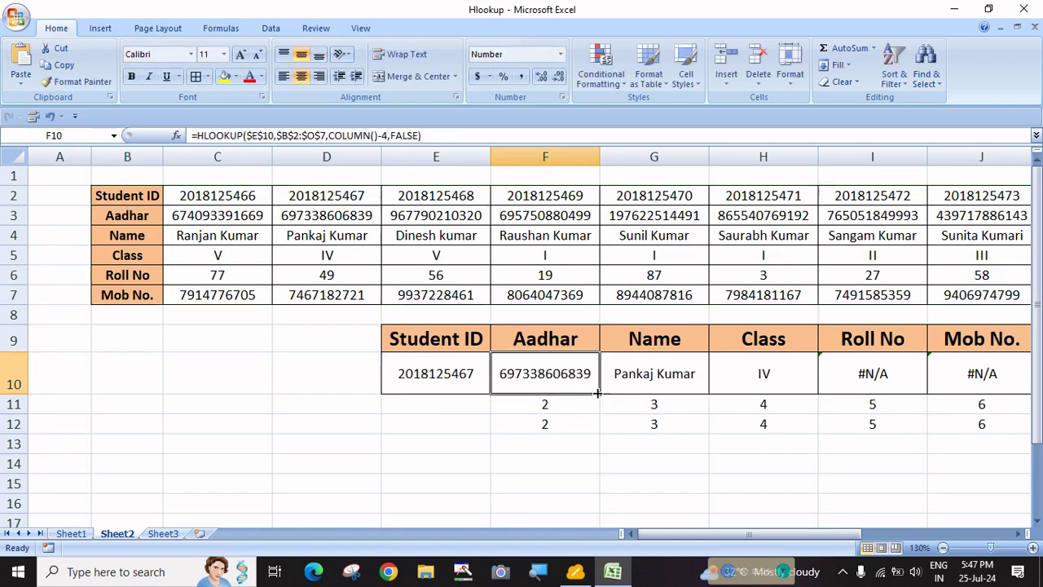
left_click_drag(601, 394, 1009, 387)
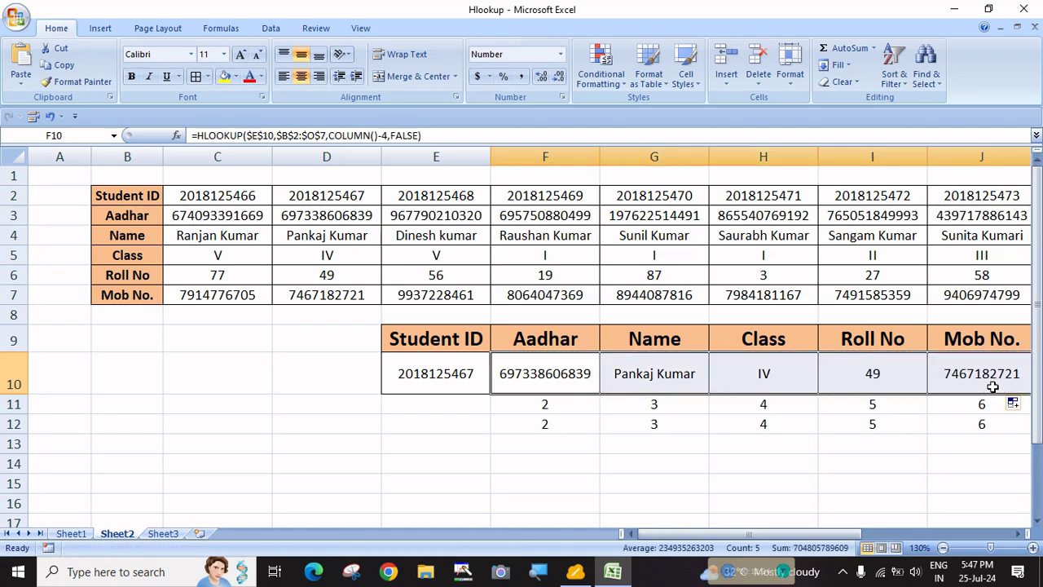
left_click(768, 481)
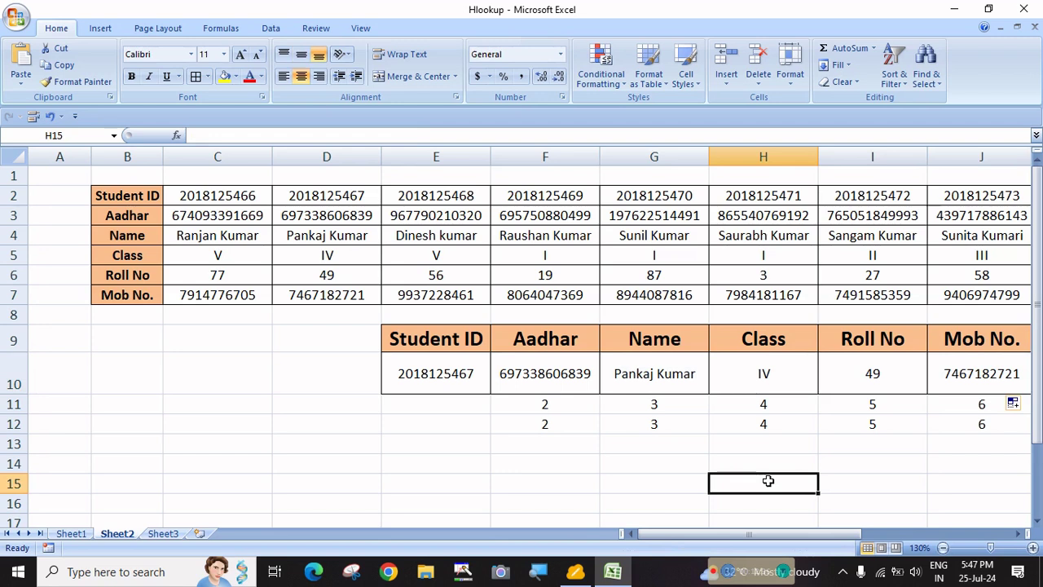